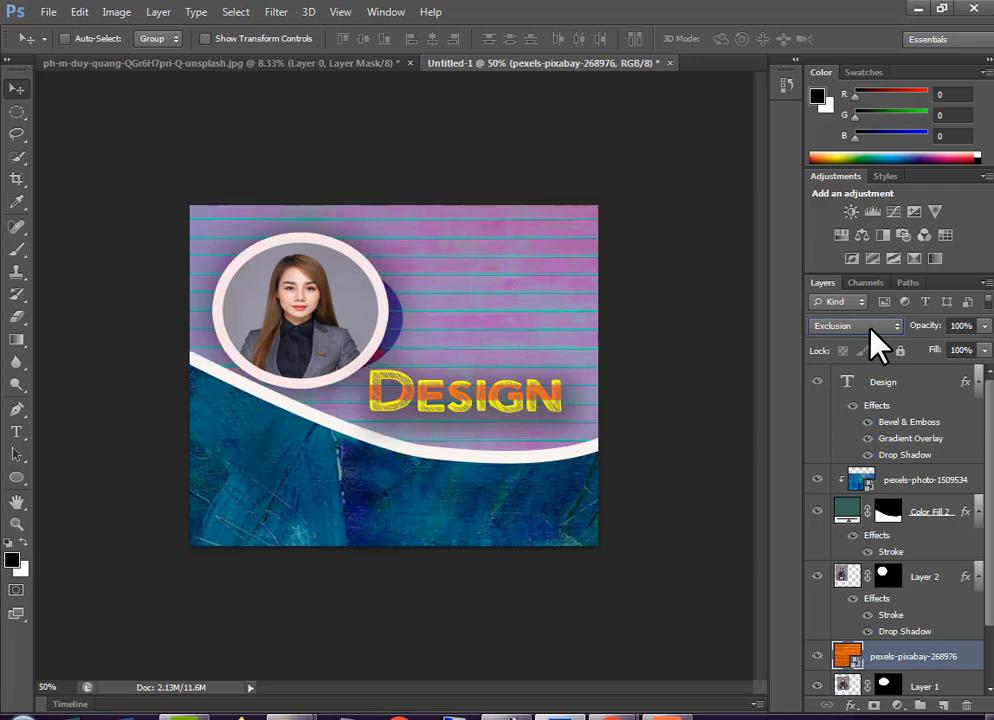
{"action": "key", "text": "Down"}
{"action": "key", "text": "Down"}
{"action": "key", "text": "Down"}
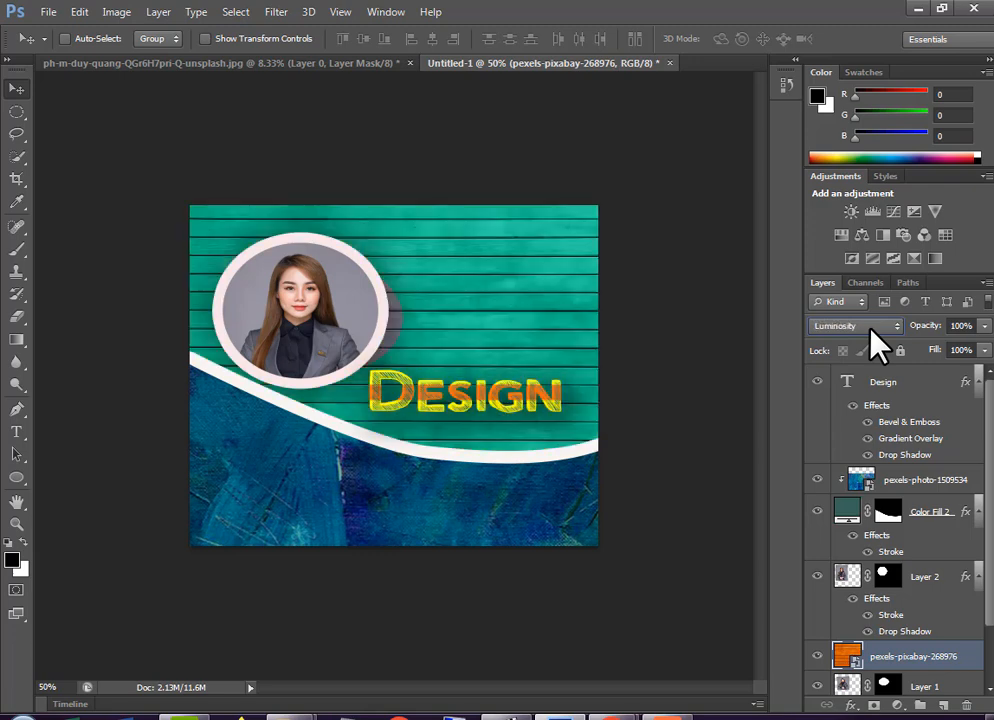
Try different blend modes on the pexels-pixabay-268976 wood texture layer, ending on Normal
{"action": "key", "text": "Up"}
{"action": "key", "text": "Up"}
{"action": "key", "text": "Up"}
{"action": "key", "text": "Up"}
{"action": "key", "text": "Up"}
{"action": "key", "text": "Up"}
{"action": "key", "text": "Up"}
{"action": "key", "text": "Up"}
{"action": "key", "text": "Up"}
{"action": "key", "text": "Up"}
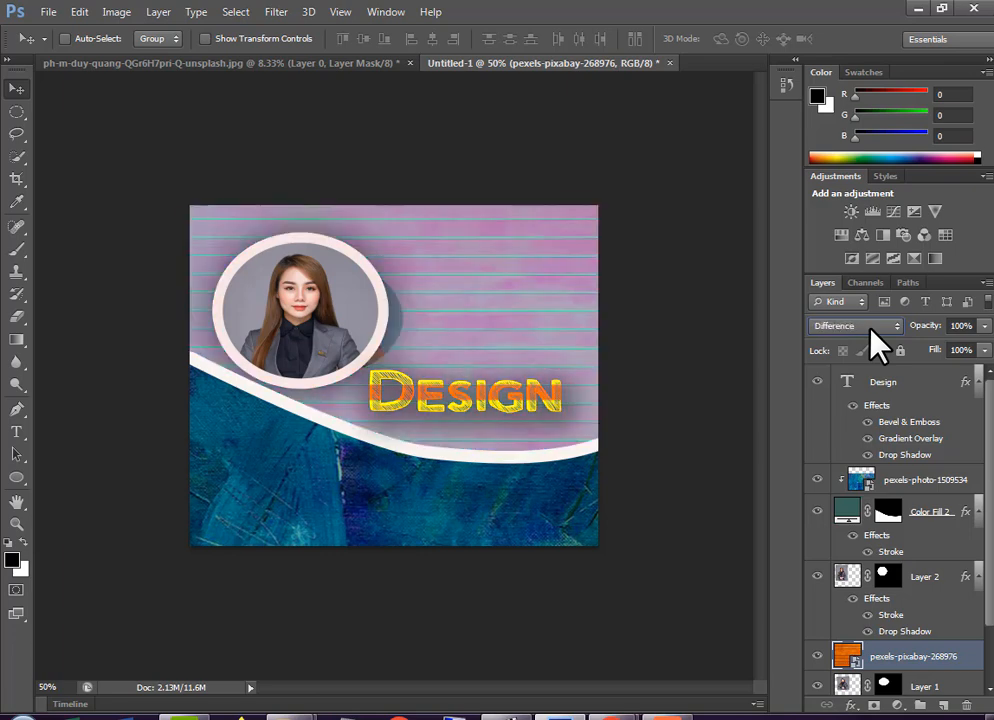
{"action": "key", "text": "Up"}
{"action": "key", "text": "Up"}
{"action": "key", "text": "Up"}
{"action": "key", "text": "Up"}
{"action": "key", "text": "Up"}
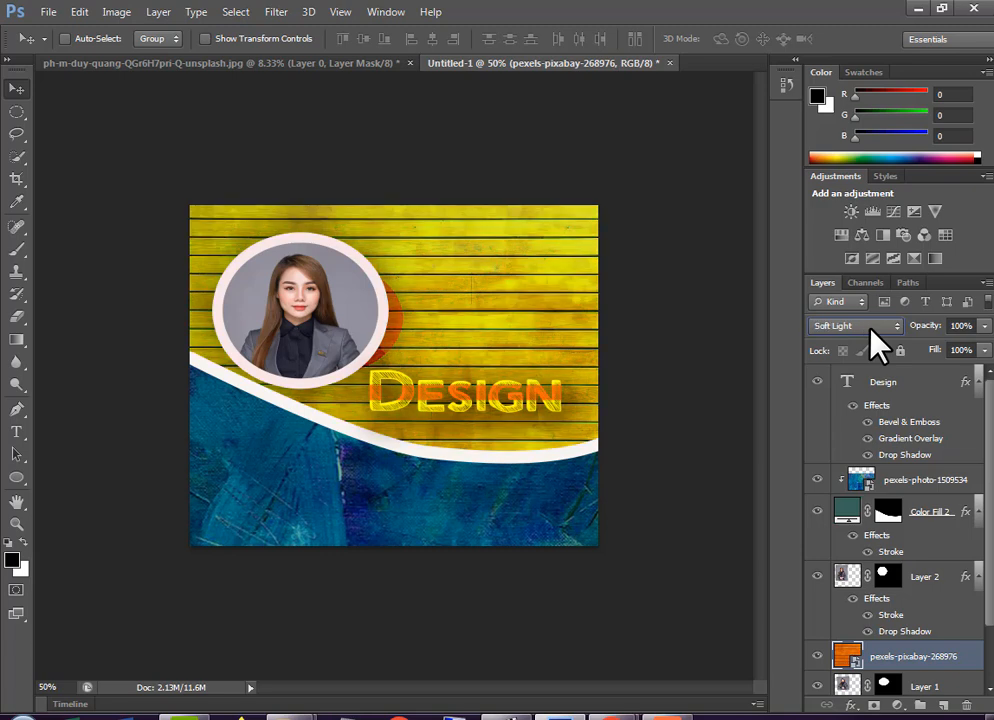
{"action": "key", "text": "Up"}
{"action": "key", "text": "Up"}
{"action": "key", "text": "Up"}
{"action": "key", "text": "Up"}
{"action": "key", "text": "Up"}
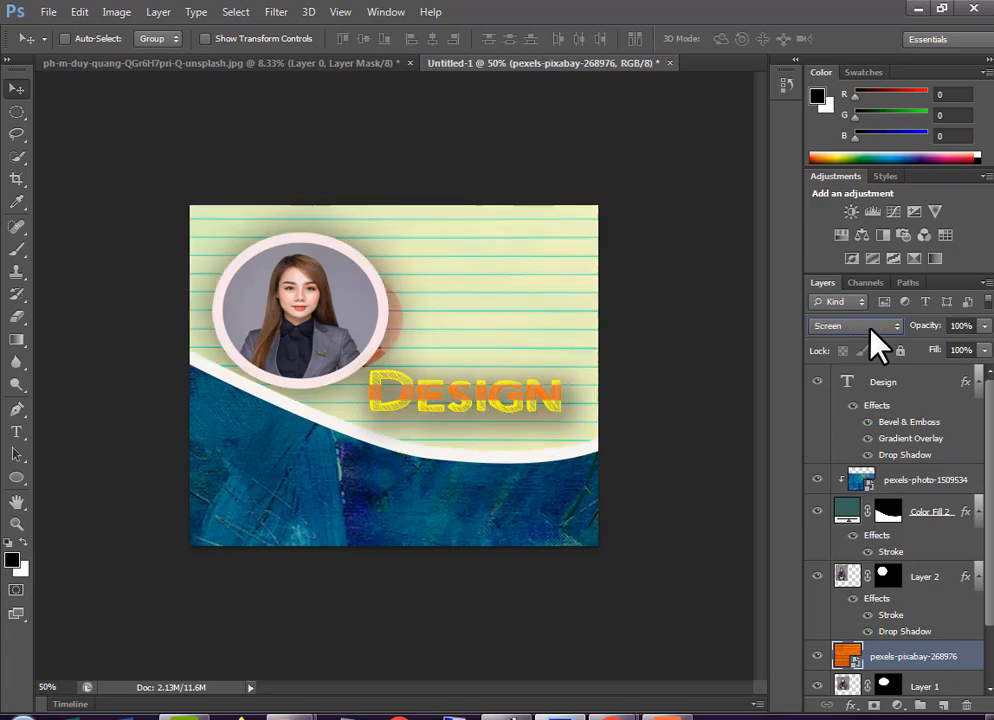
{"action": "key", "text": "Up"}
{"action": "key", "text": "Up"}
{"action": "key", "text": "Up"}
{"action": "key", "text": "Up"}
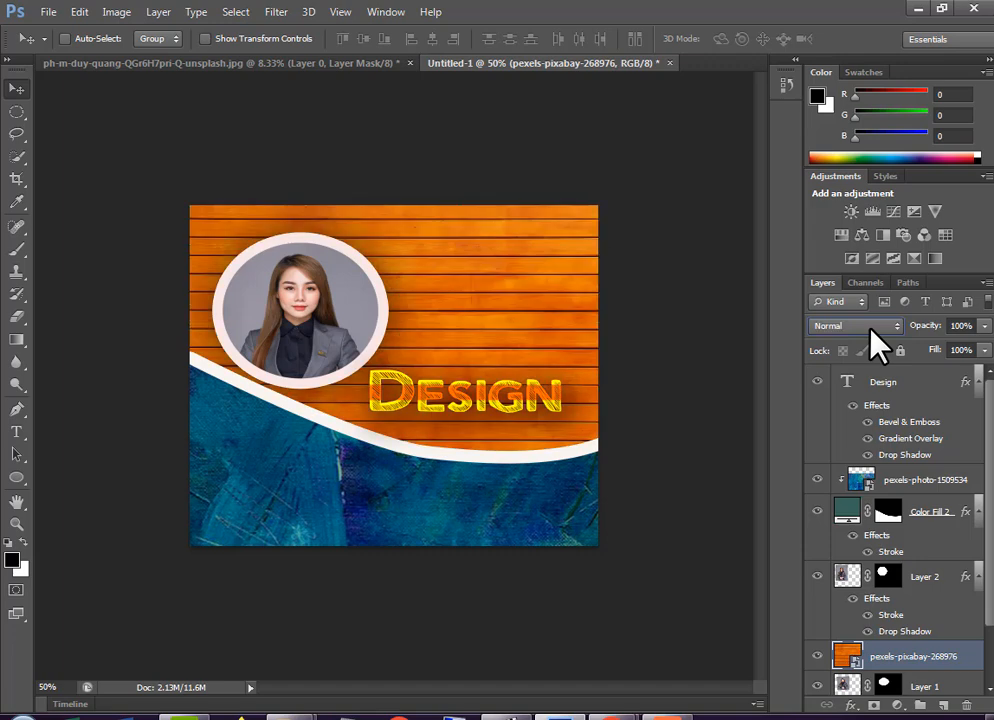
Set the blend mode of the pexels-pixabay-268976 wood texture layer to Color Dodge
{"action": "key", "text": "Down"}
{"action": "key", "text": "Down"}
{"action": "key", "text": "Down"}
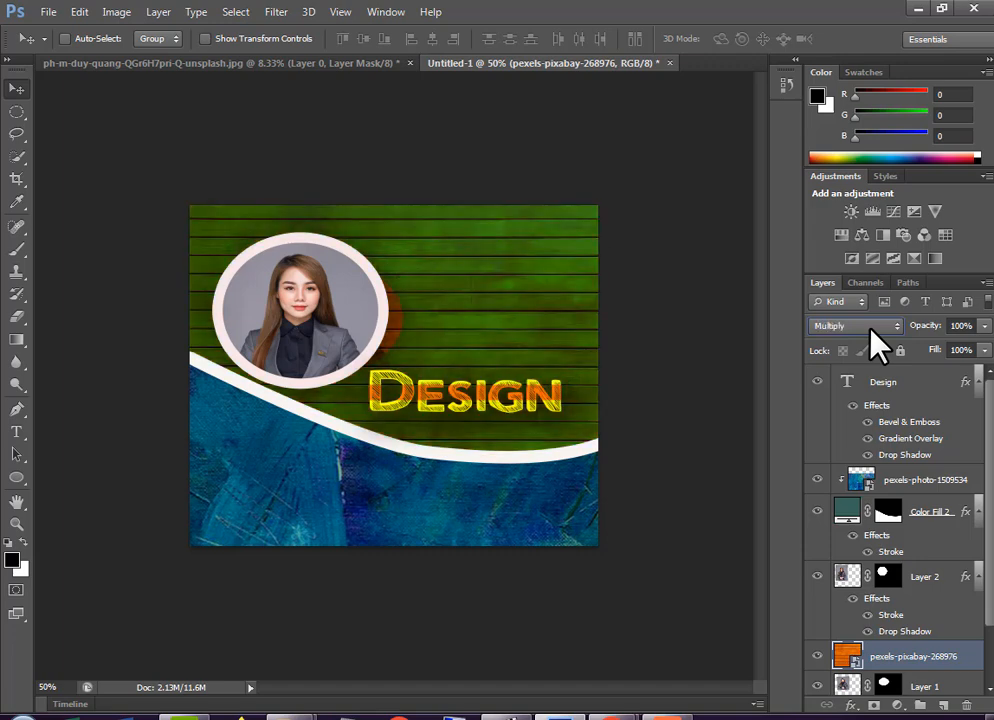
{"action": "key", "text": "Down"}
{"action": "key", "text": "Down"}
{"action": "key", "text": "Down"}
{"action": "key", "text": "Down"}
{"action": "key", "text": "Down"}
{"action": "key", "text": "Down"}
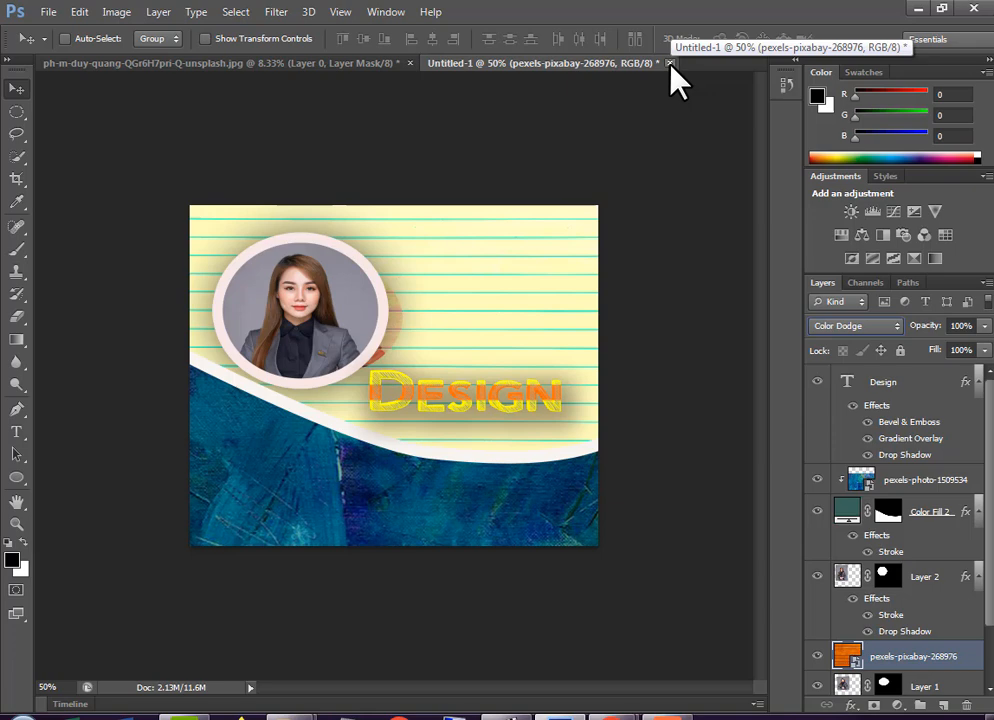
Save the design as 879.psd and close both open documents, leaving the portrait photo's changes unsaved
{"action": "left_click", "coordinate": [49, 14]}
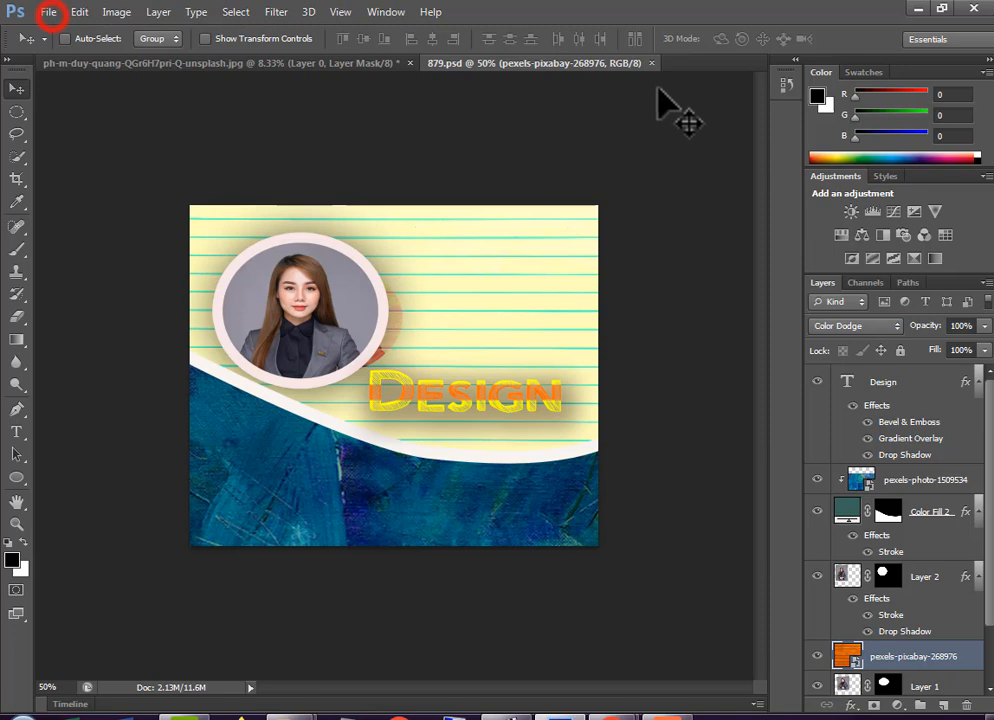
{"action": "left_click", "coordinate": [651, 63]}
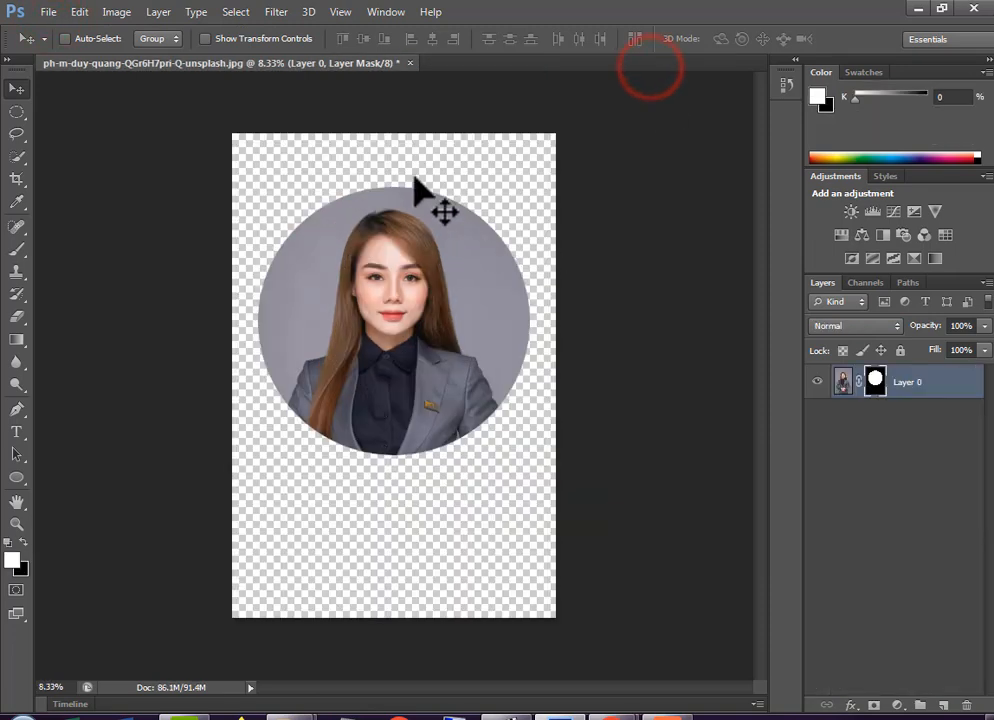
{"action": "left_click", "coordinate": [410, 63]}
{"action": "left_click", "coordinate": [506, 284]}
Create a new white document 944 pixels wide and slightly taller than it is wide
{"action": "left_click", "coordinate": [47, 12]}
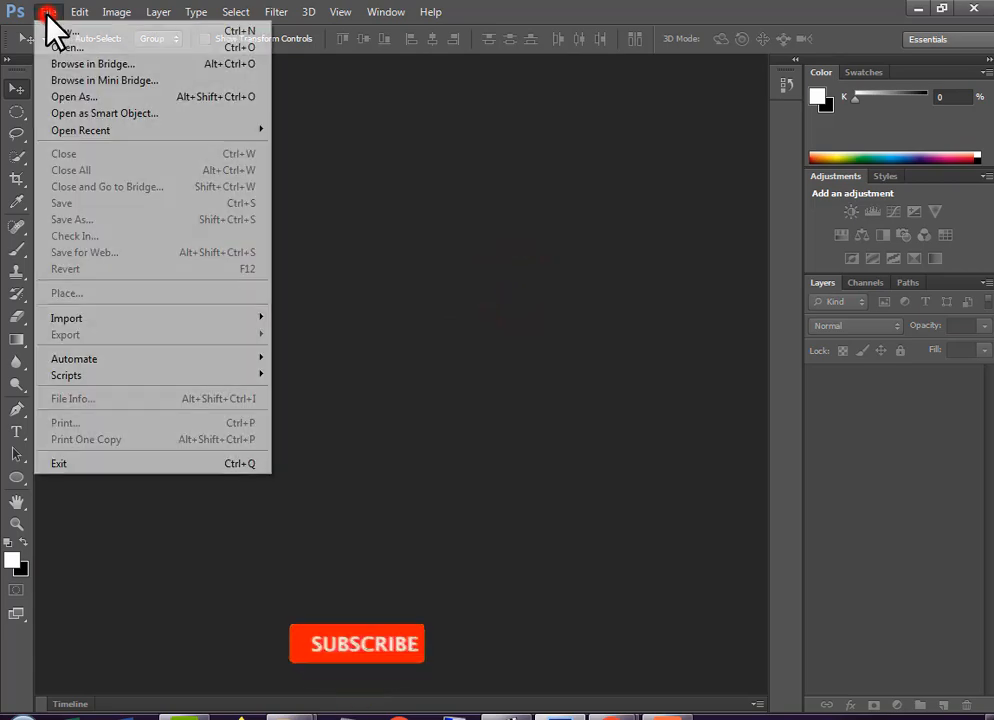
{"action": "left_click", "coordinate": [70, 31]}
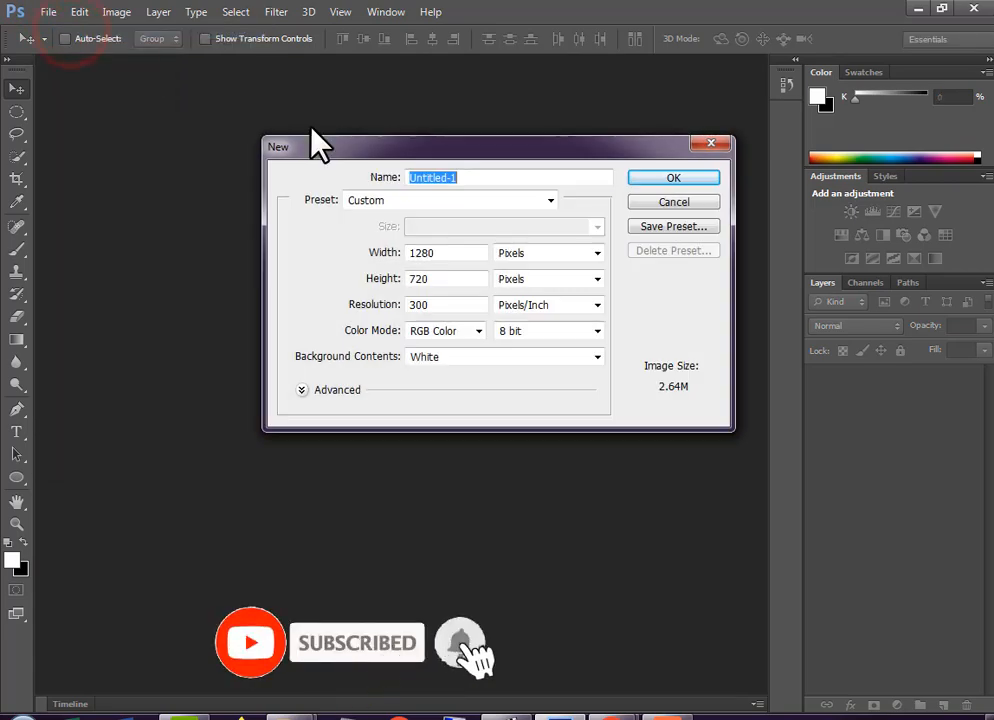
{"action": "double_click", "coordinate": [455, 257]}
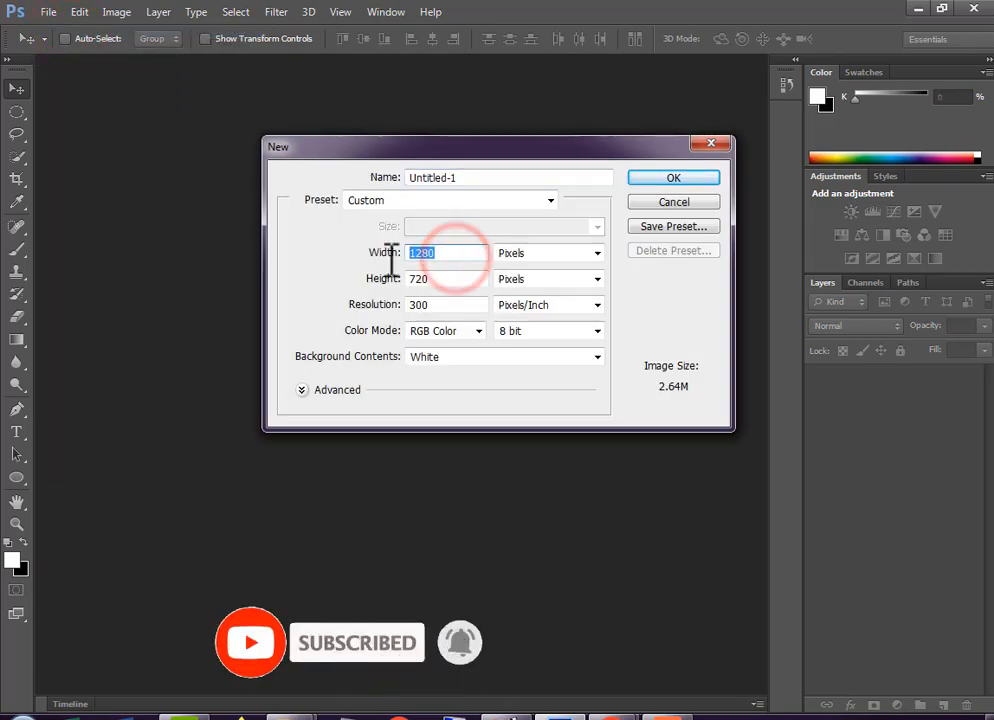
{"action": "type", "text": "944"}
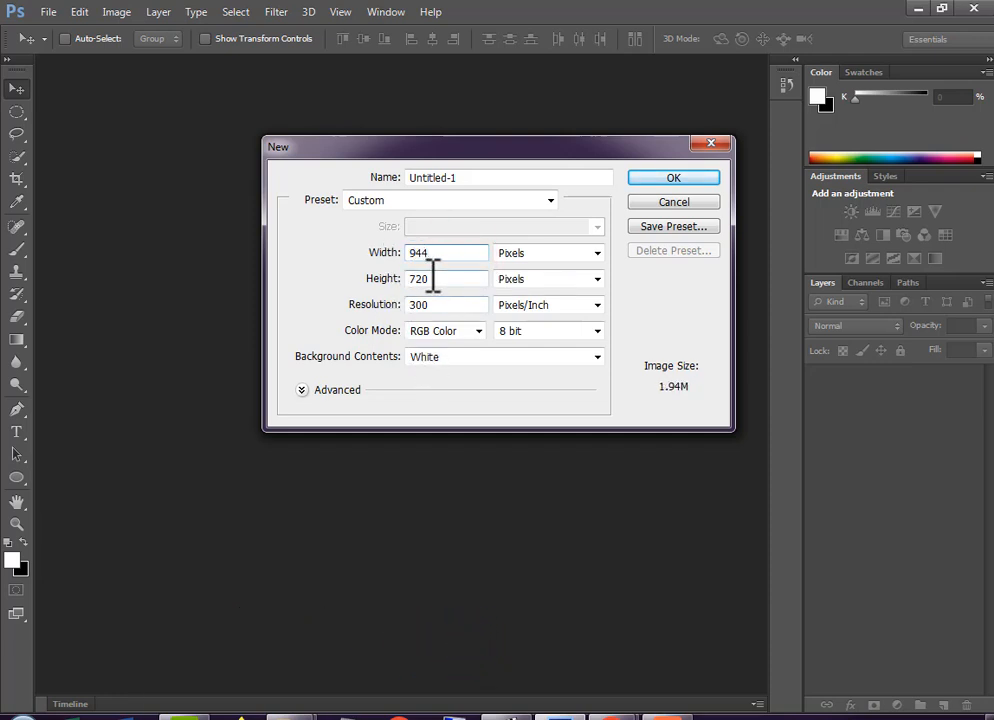
{"action": "type", "text": "988"}
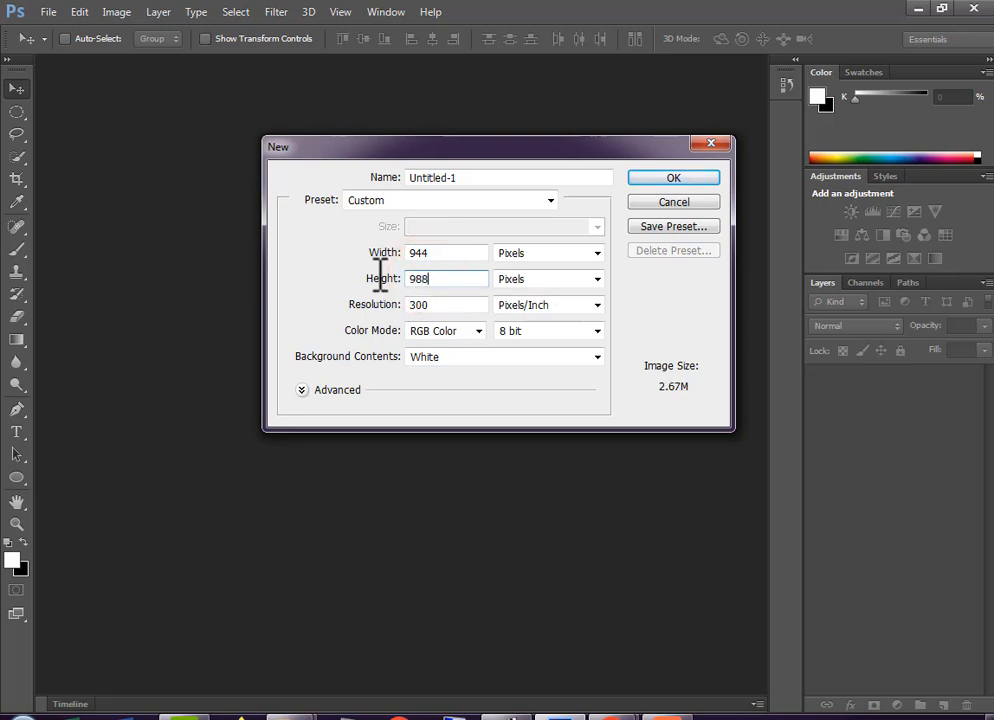
{"action": "key", "text": "Return"}
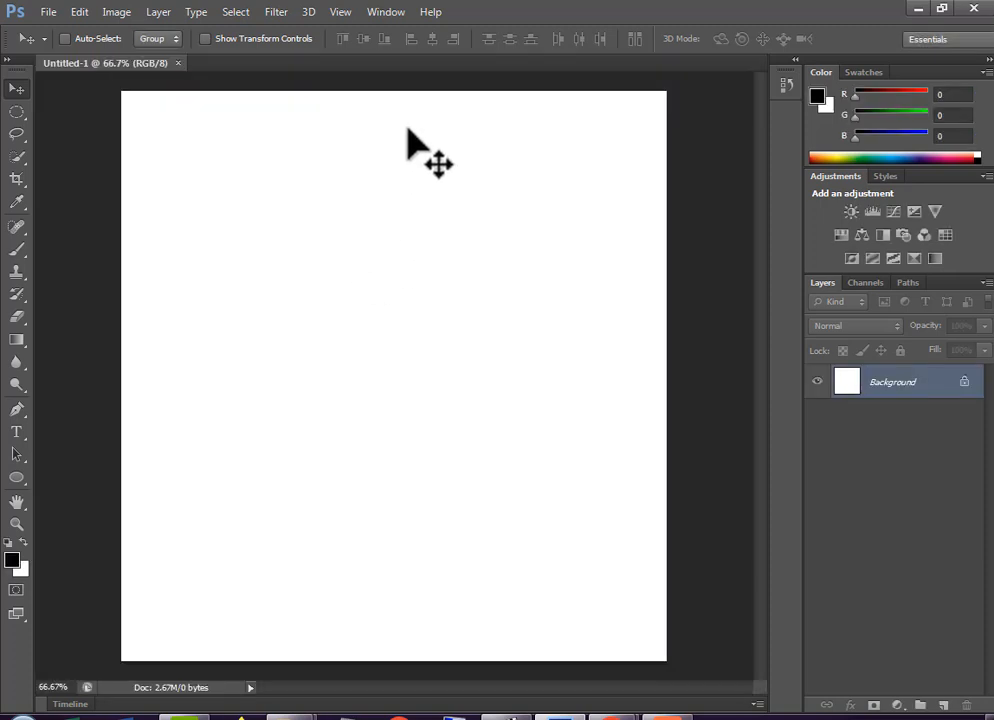
Open the Unsplash portrait photo of the woman in the grey suit from the Desktop
{"action": "left_click", "coordinate": [55, 12]}
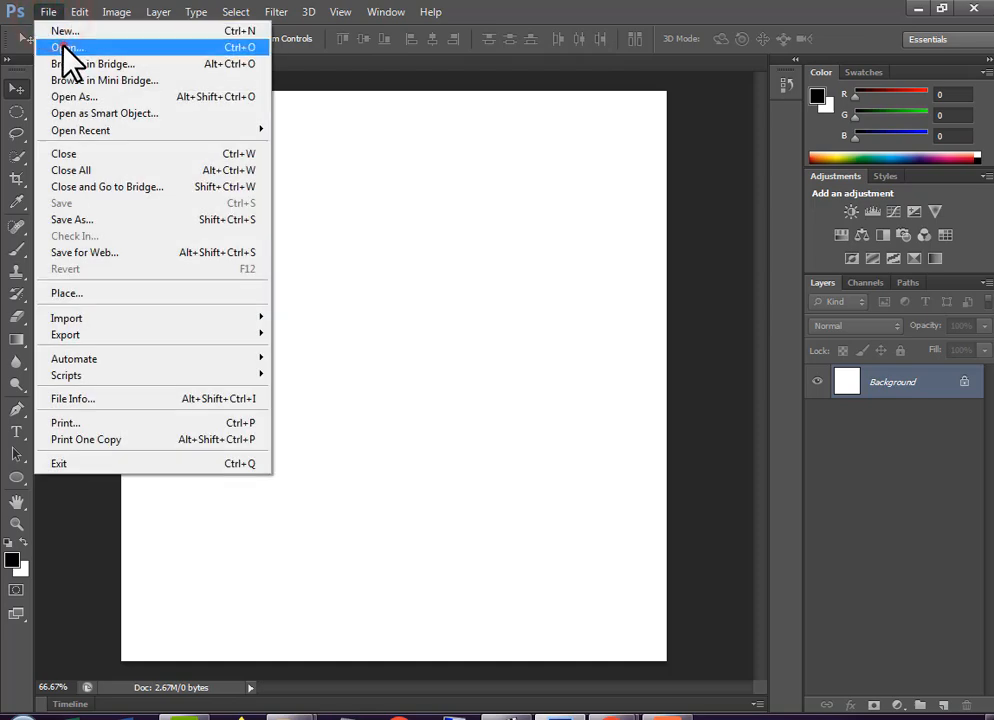
{"action": "left_click", "coordinate": [62, 45]}
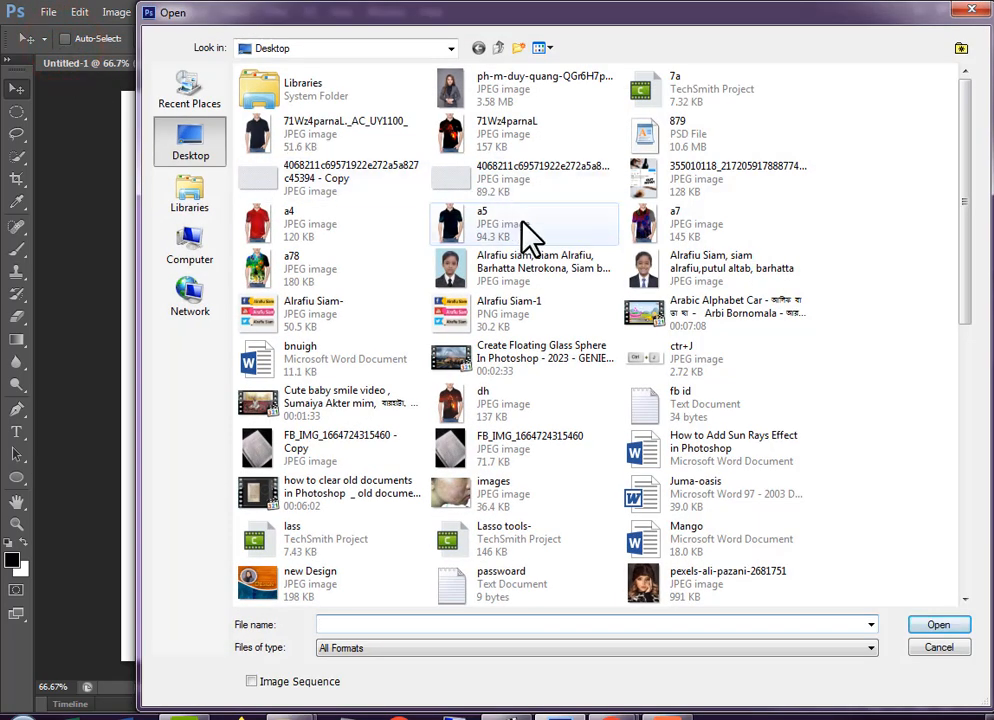
{"action": "double_click", "coordinate": [453, 88]}
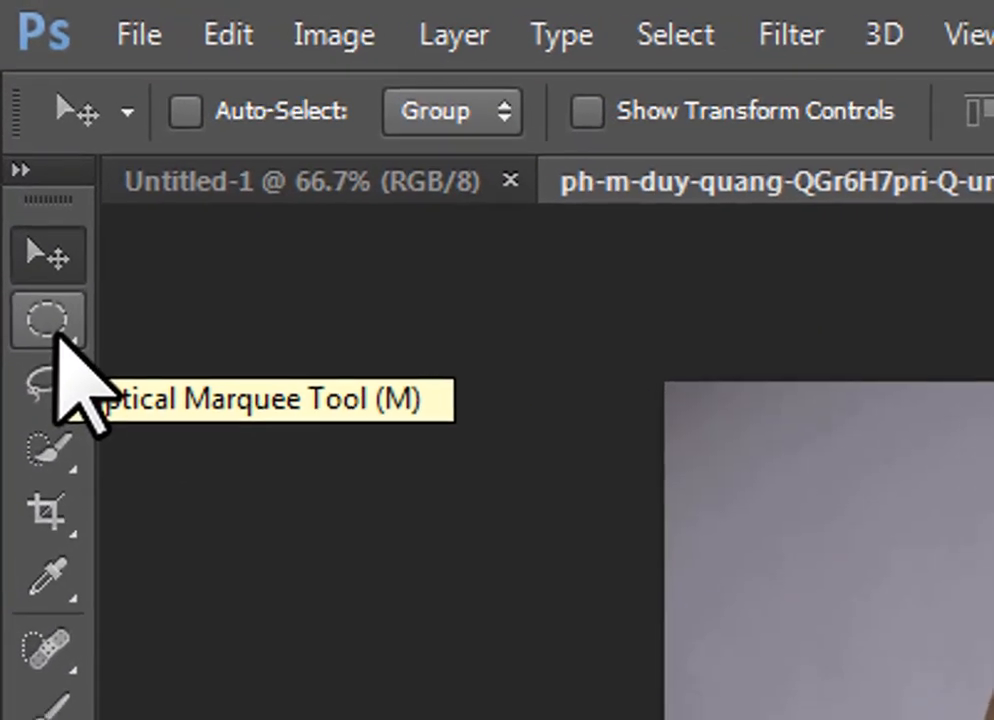
Make an elliptical selection around the woman's head and chest and turn it into a layer mask
{"action": "left_click", "coordinate": [18, 114]}
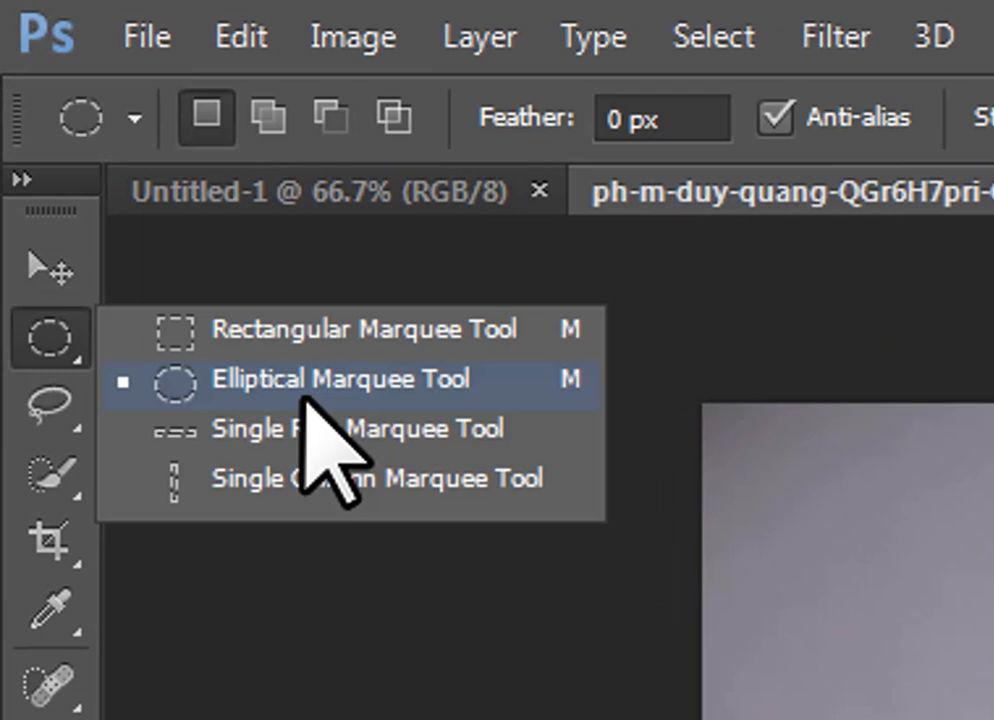
{"action": "left_click", "coordinate": [304, 386]}
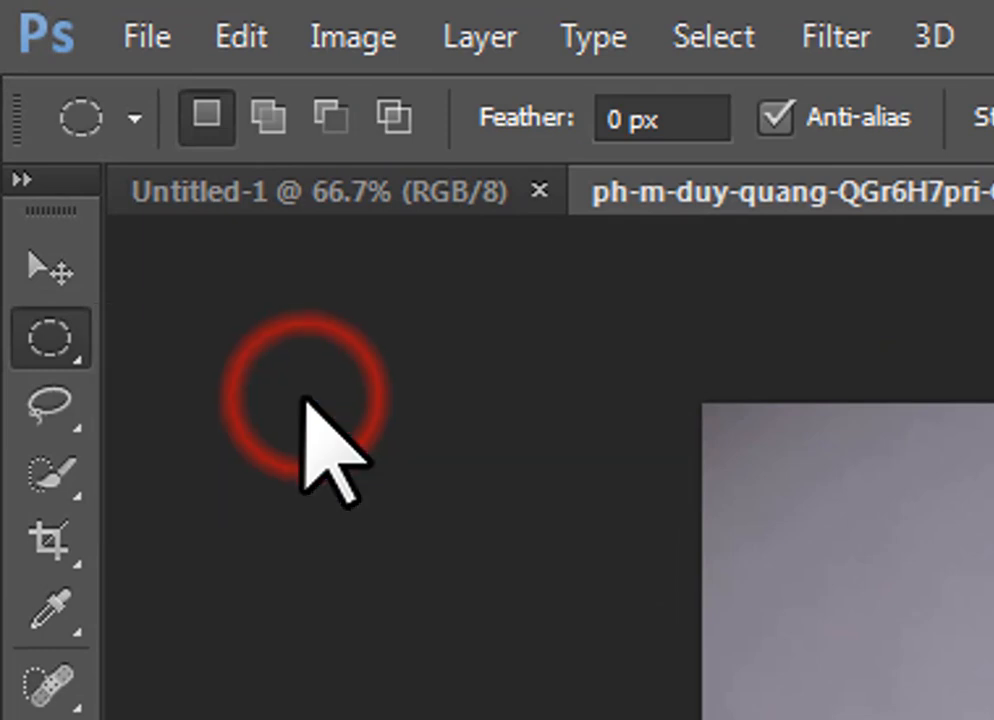
{"action": "right_click", "coordinate": [55, 340]}
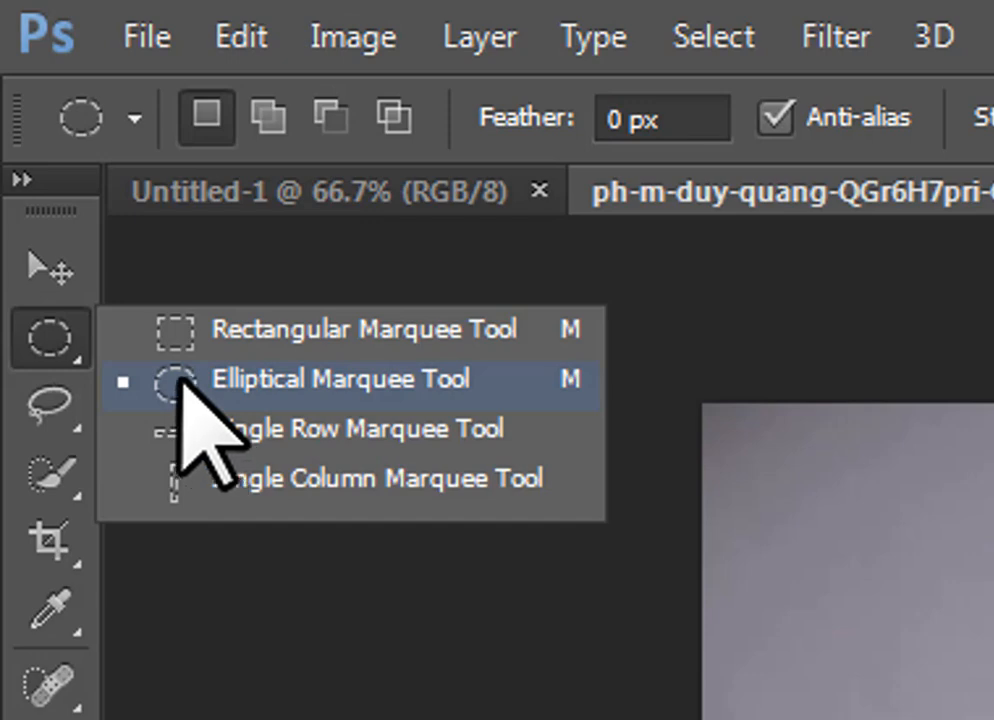
{"action": "left_click", "coordinate": [273, 376]}
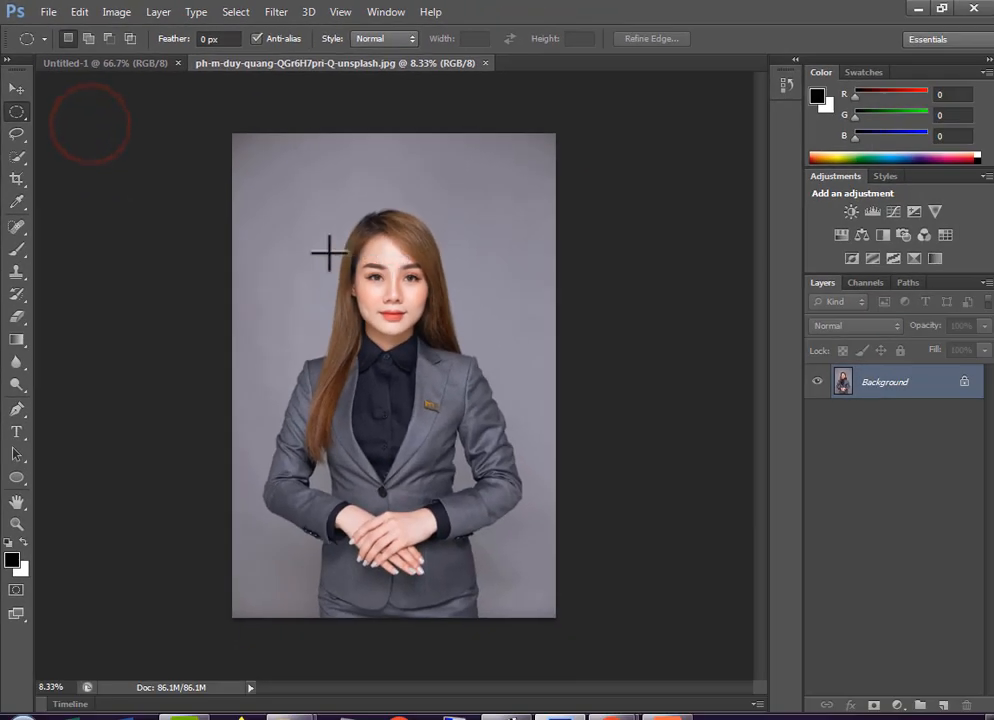
{"action": "left_click_drag", "start_coordinate": [263, 190], "coordinate": [539, 461]}
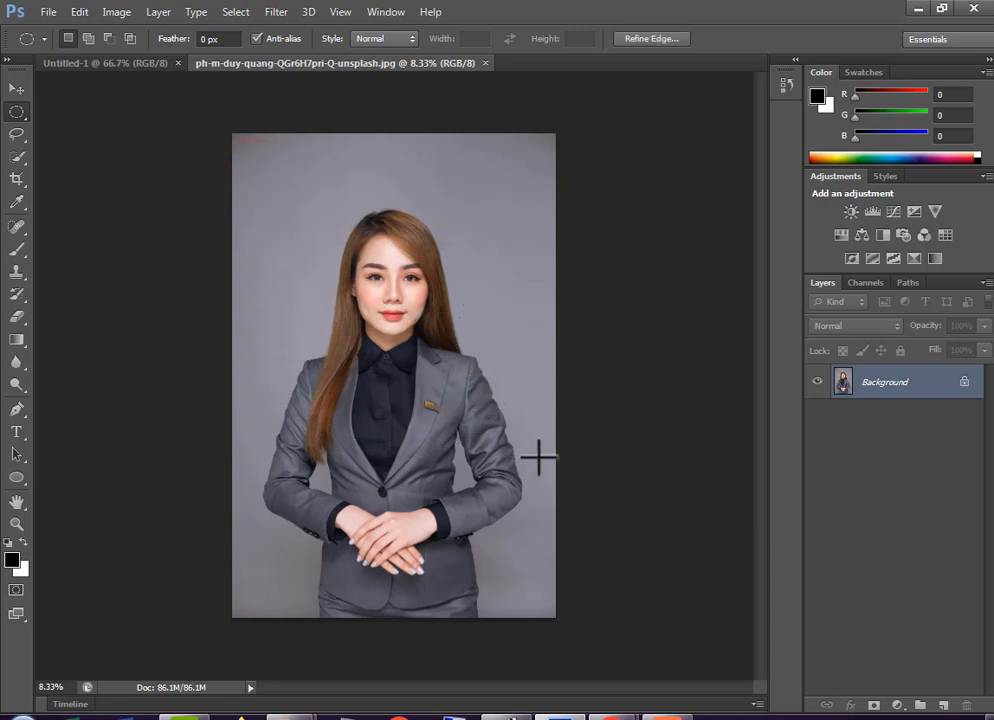
{"action": "left_click_drag", "start_coordinate": [414, 414], "coordinate": [415, 419]}
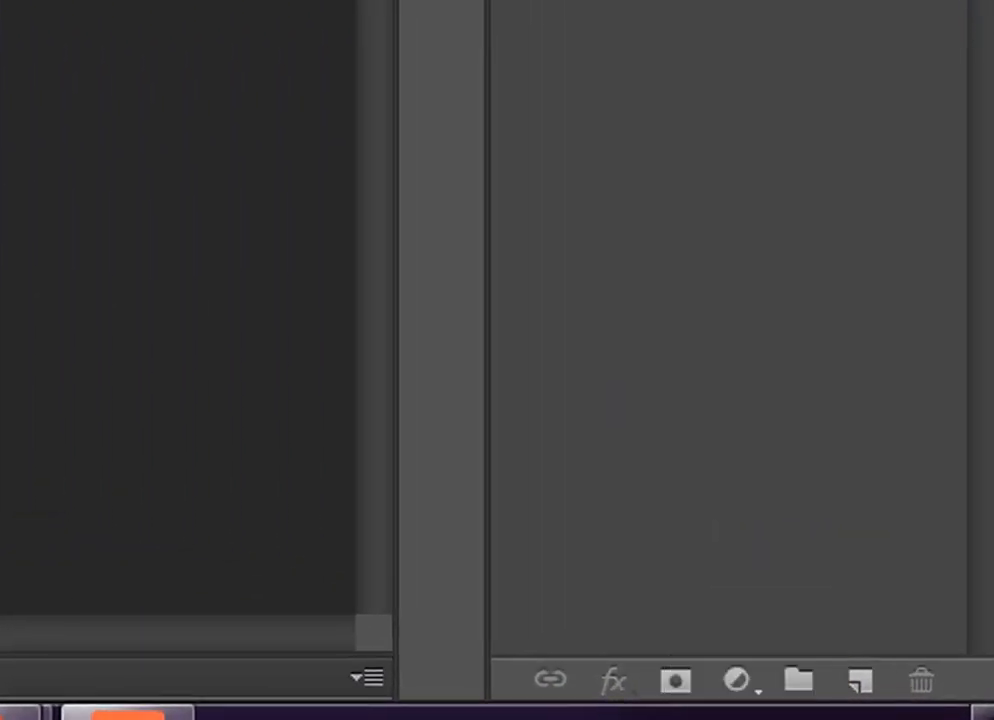
{"action": "left_click", "coordinate": [675, 683]}
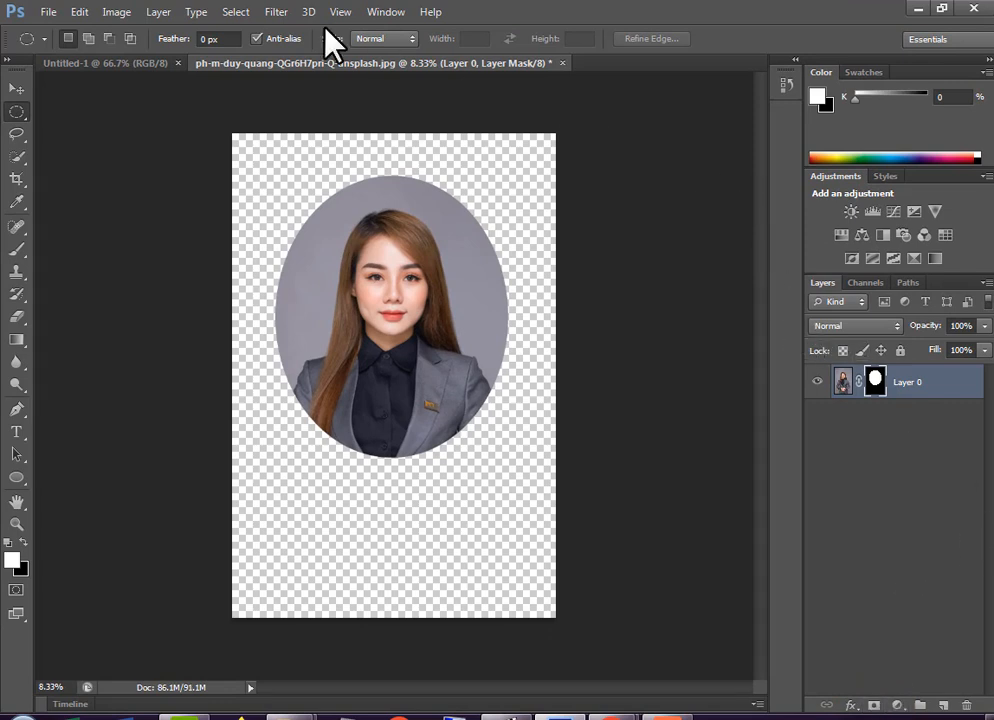
Move the masked portrait layer into the Untitled-1 document
{"action": "left_click", "coordinate": [17, 89]}
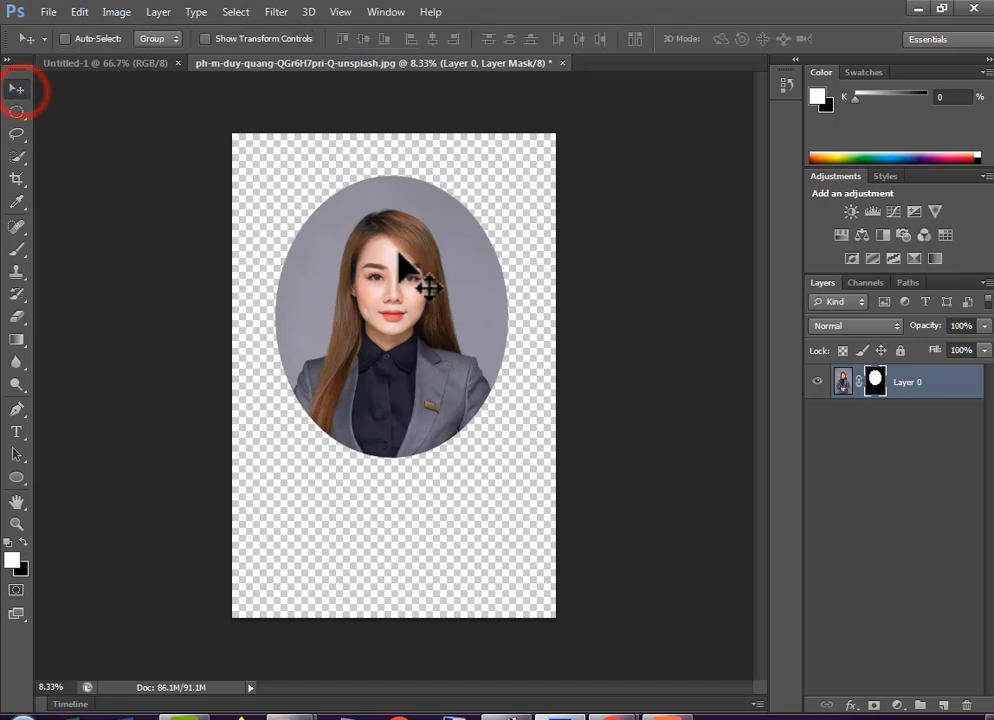
{"action": "left_click_drag", "start_coordinate": [416, 290], "coordinate": [559, 455]}
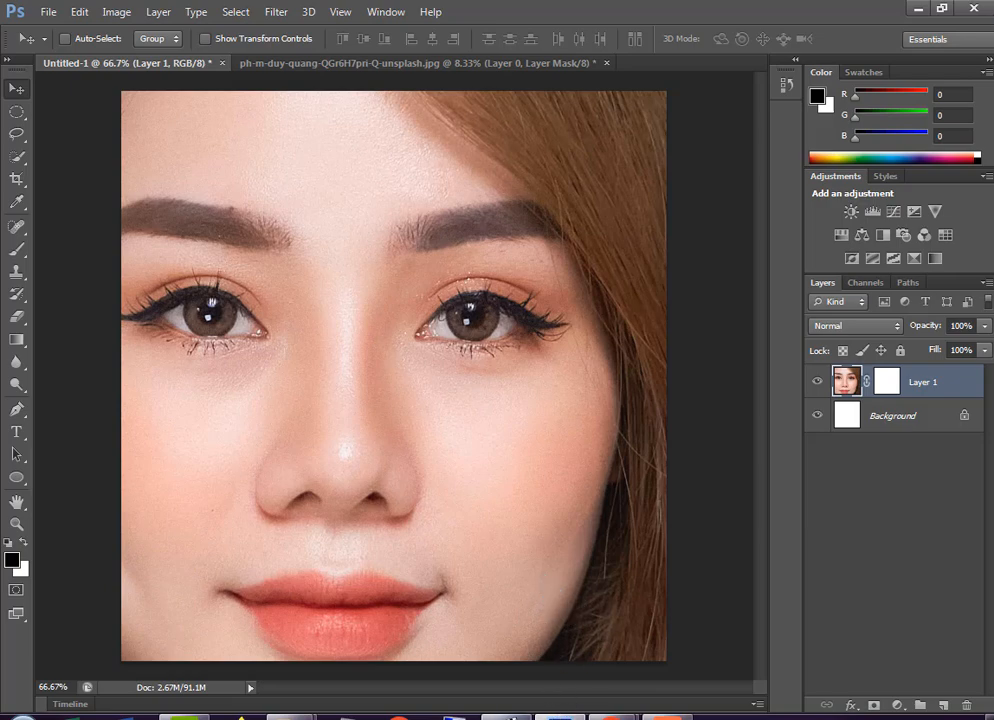
{"action": "left_click", "coordinate": [450, 717]}
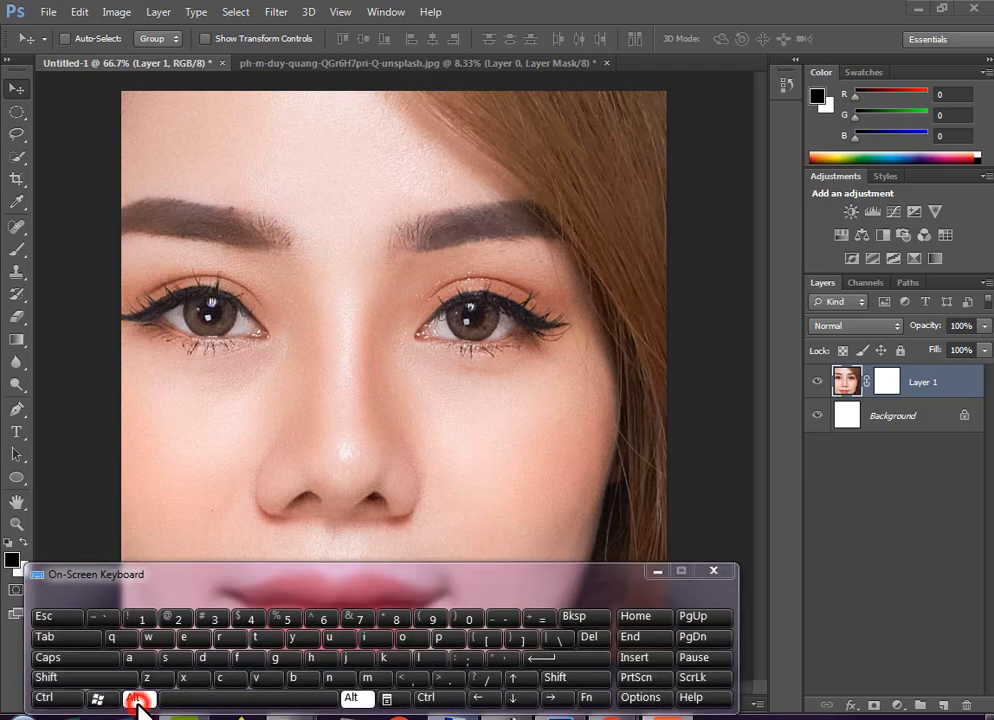
{"action": "left_click", "coordinate": [216, 701]}
{"action": "left_click", "coordinate": [713, 570]}
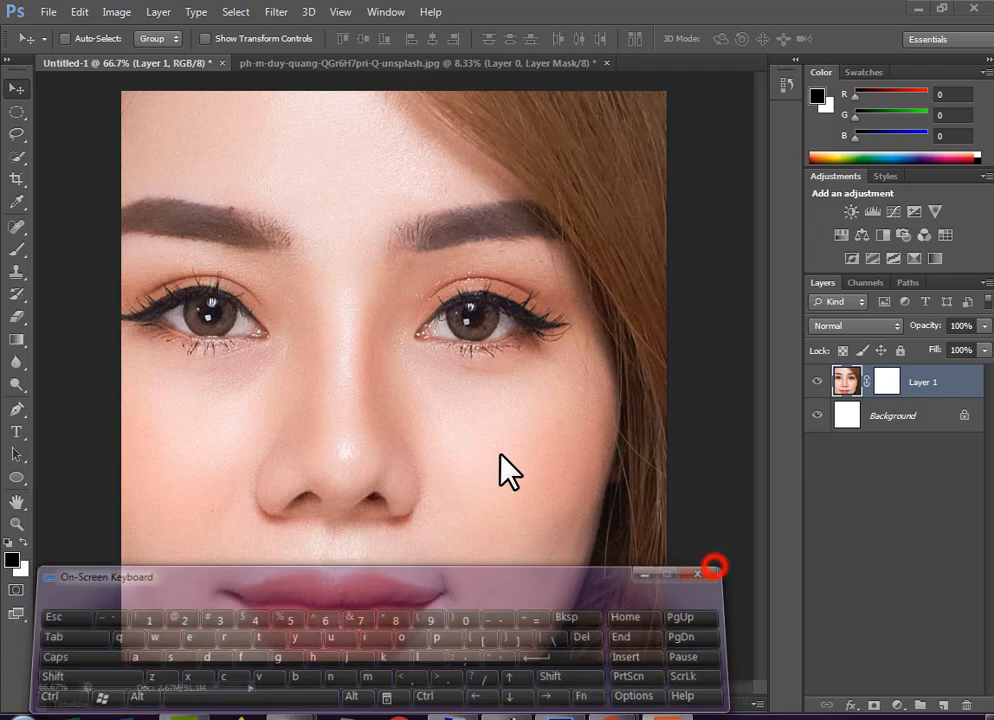
Scale the portrait layer down with Free Transform so the whole oval fits inside the white canvas
{"action": "key", "text": "alt+space"}
{"action": "left_click", "coordinate": [587, 452], "text": "alt"}
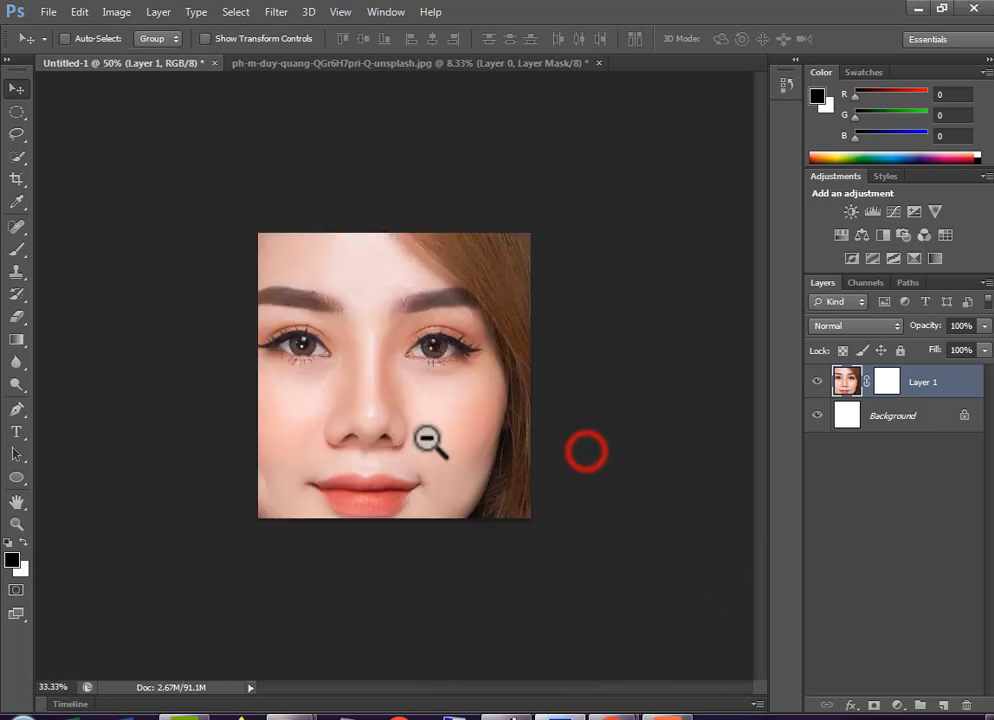
{"action": "left_click", "coordinate": [587, 452], "text": "alt"}
{"action": "left_click", "coordinate": [428, 440], "text": "alt"}
{"action": "left_click", "coordinate": [430, 441], "text": "alt"}
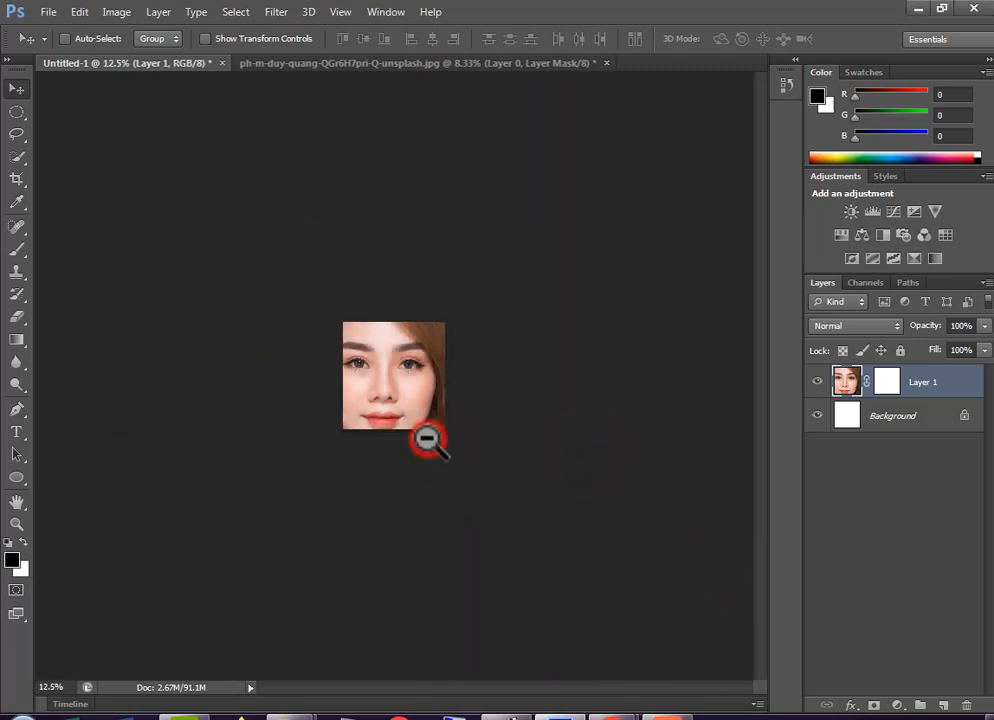
{"action": "left_click", "coordinate": [79, 13]}
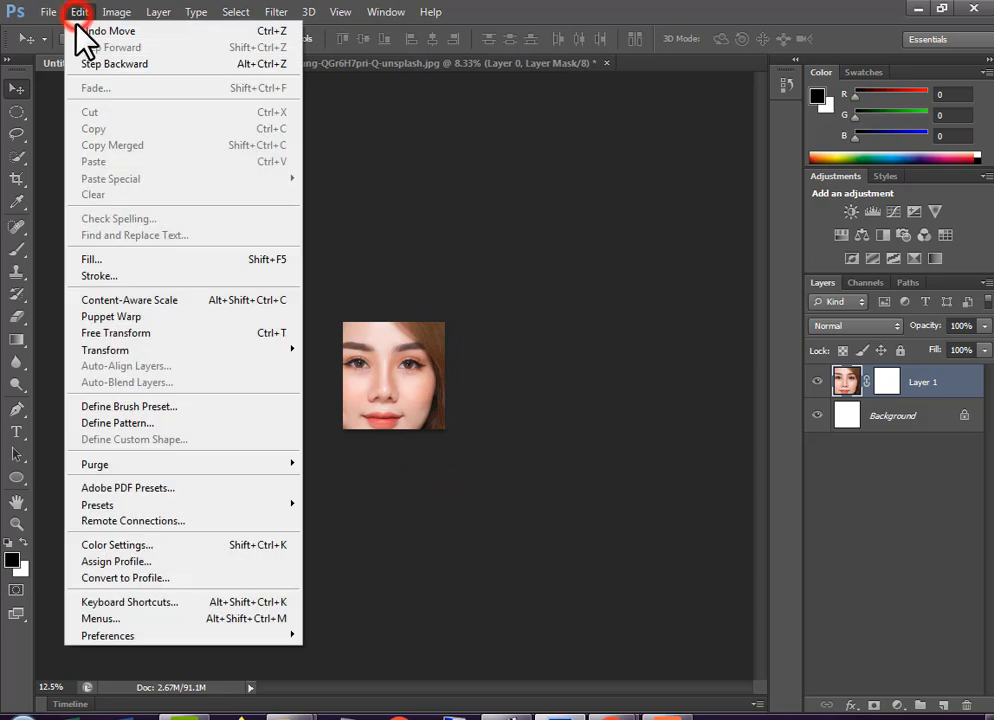
{"action": "left_click", "coordinate": [143, 333]}
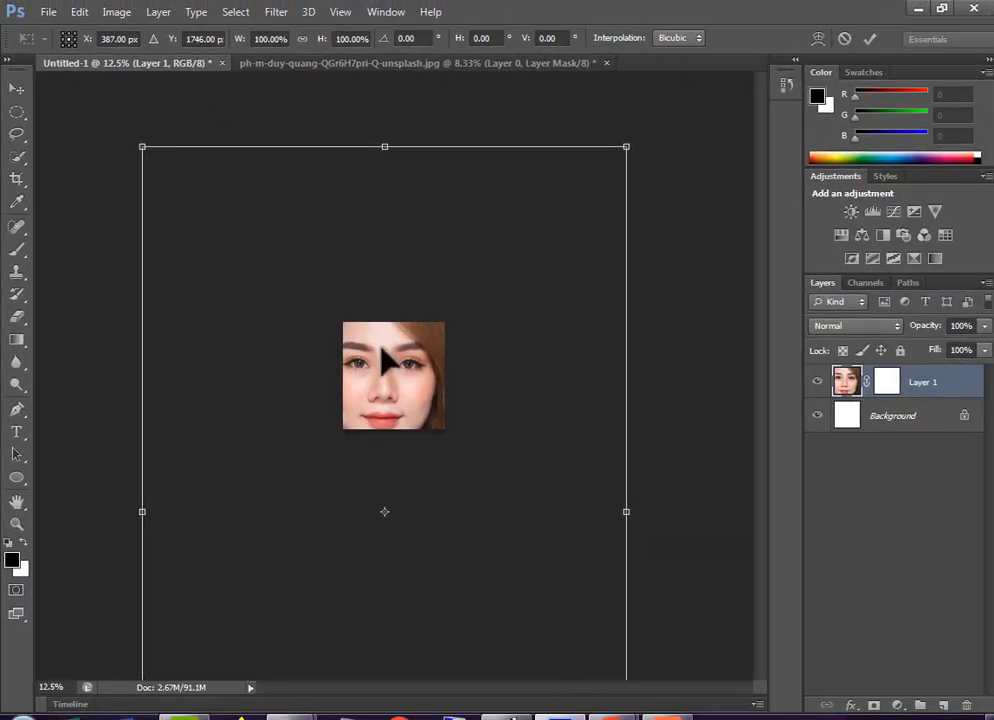
{"action": "left_click_drag", "start_coordinate": [138, 148], "coordinate": [308, 479]}
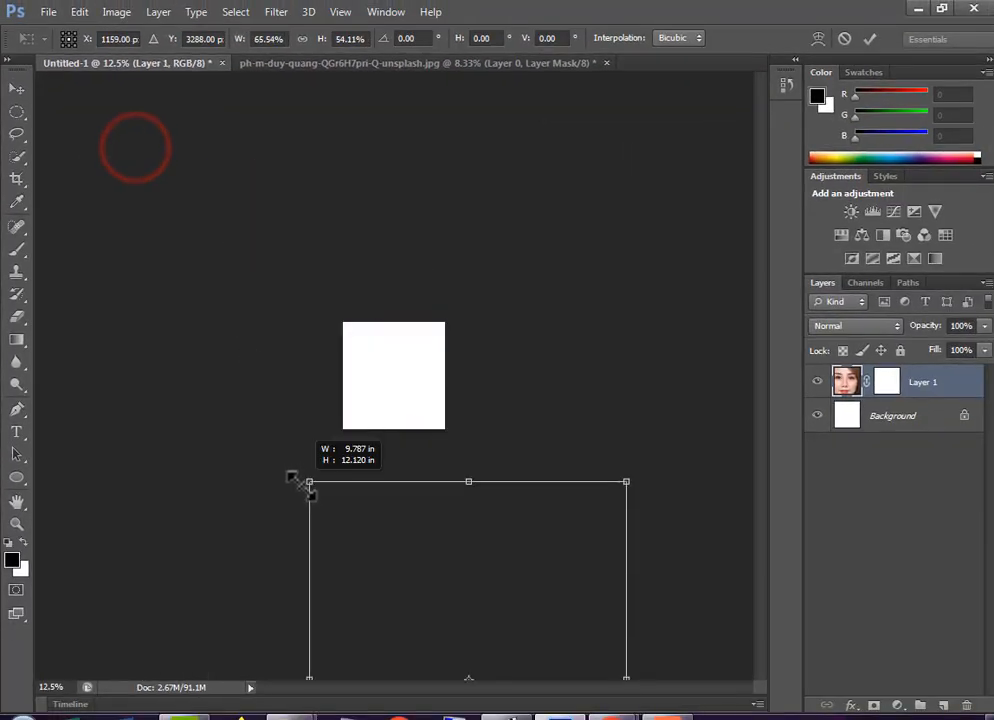
{"action": "left_click_drag", "start_coordinate": [432, 588], "coordinate": [343, 299]}
{"action": "left_click_drag", "start_coordinate": [537, 583], "coordinate": [396, 383]}
{"action": "left_click", "coordinate": [870, 39]}
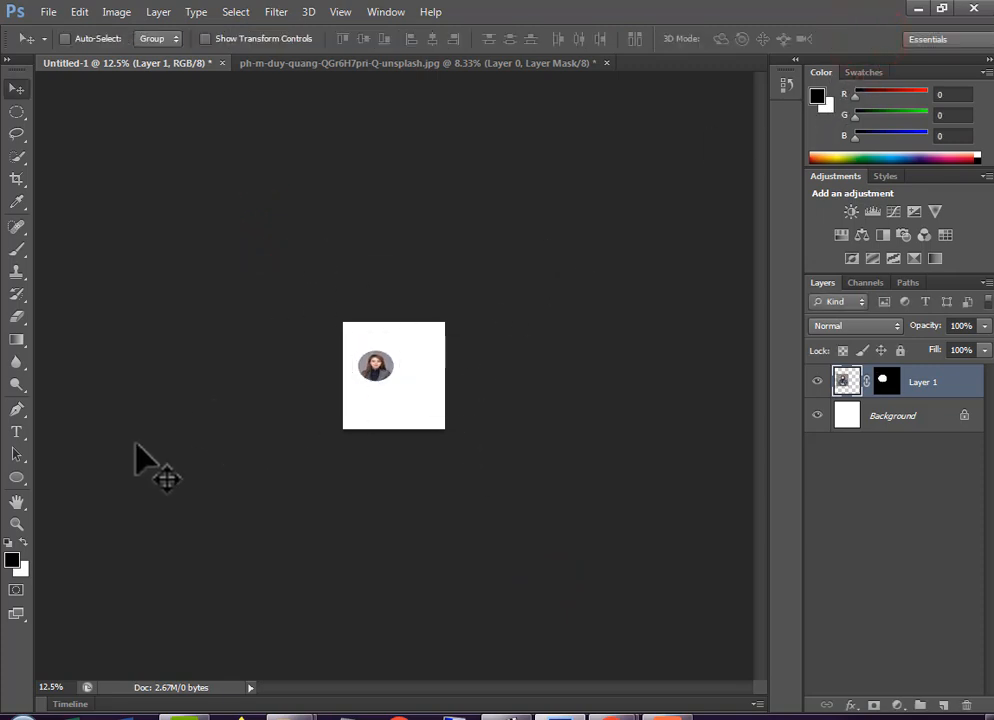
Move the oval portrait to the upper-left area of the canvas
{"action": "key", "text": "ctrl+0"}
{"action": "key", "text": "ctrl+minus"}
{"action": "left_click_drag", "start_coordinate": [385, 345], "coordinate": [295, 318]}
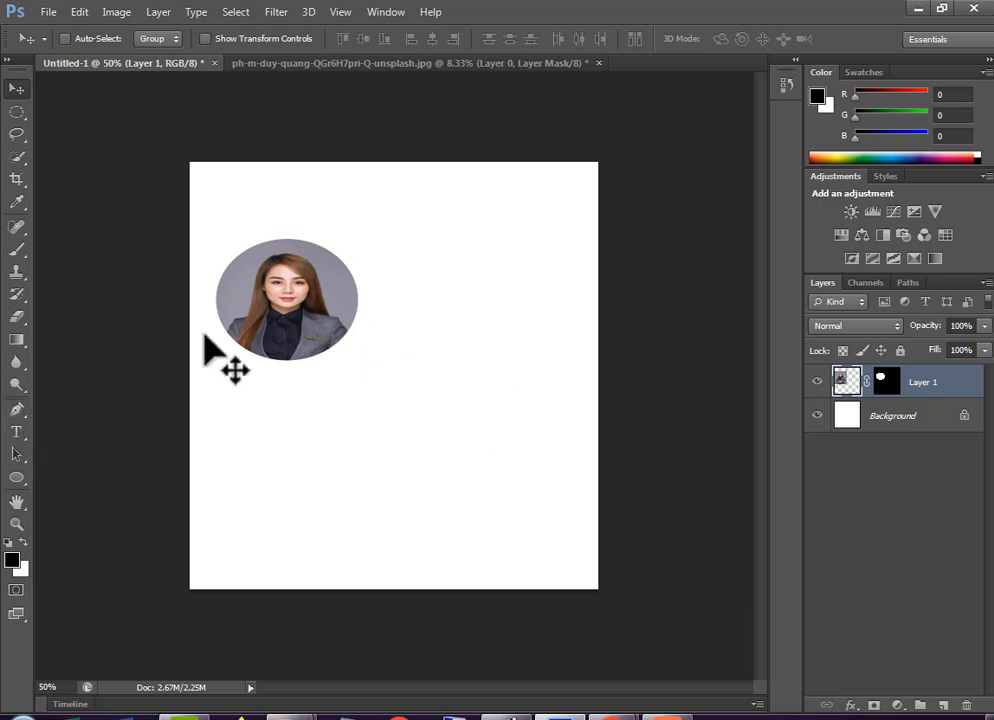
Start a Pen tool path in Path mode below the portrait, curving downward from the canvas's left edge to its right edge
{"action": "left_click", "coordinate": [18, 409]}
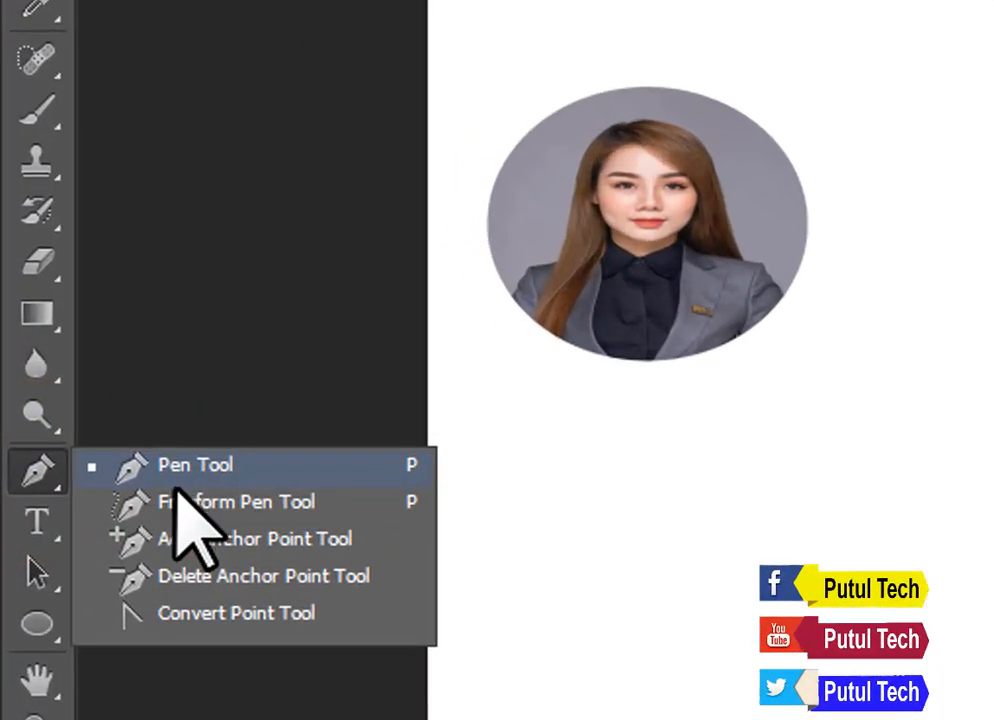
{"action": "left_click", "coordinate": [115, 436]}
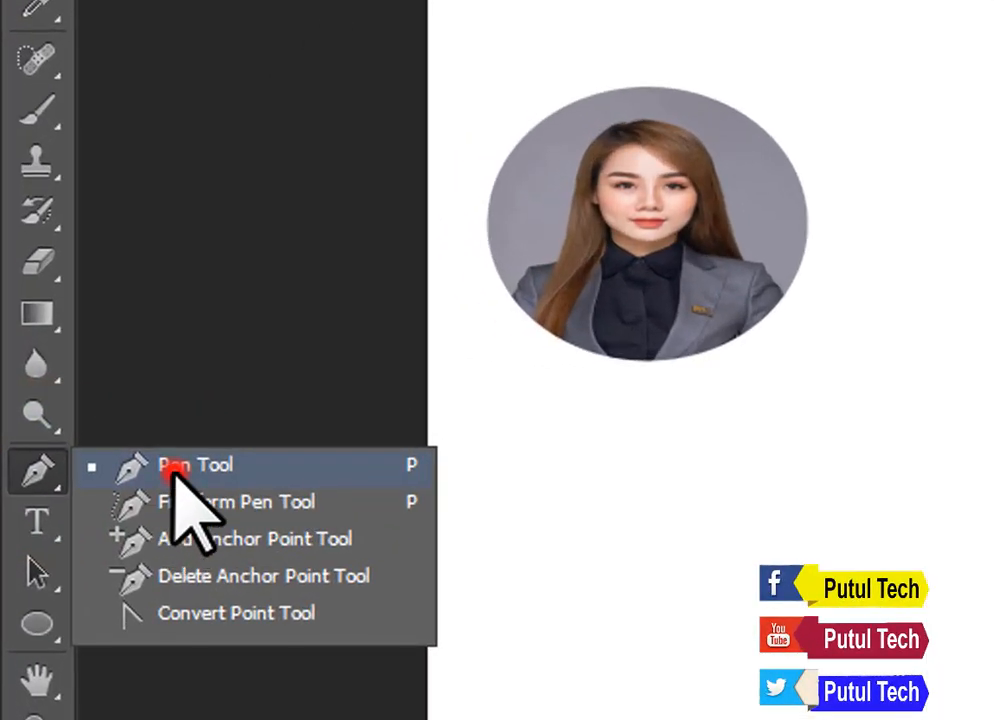
{"action": "left_click", "coordinate": [82, 21]}
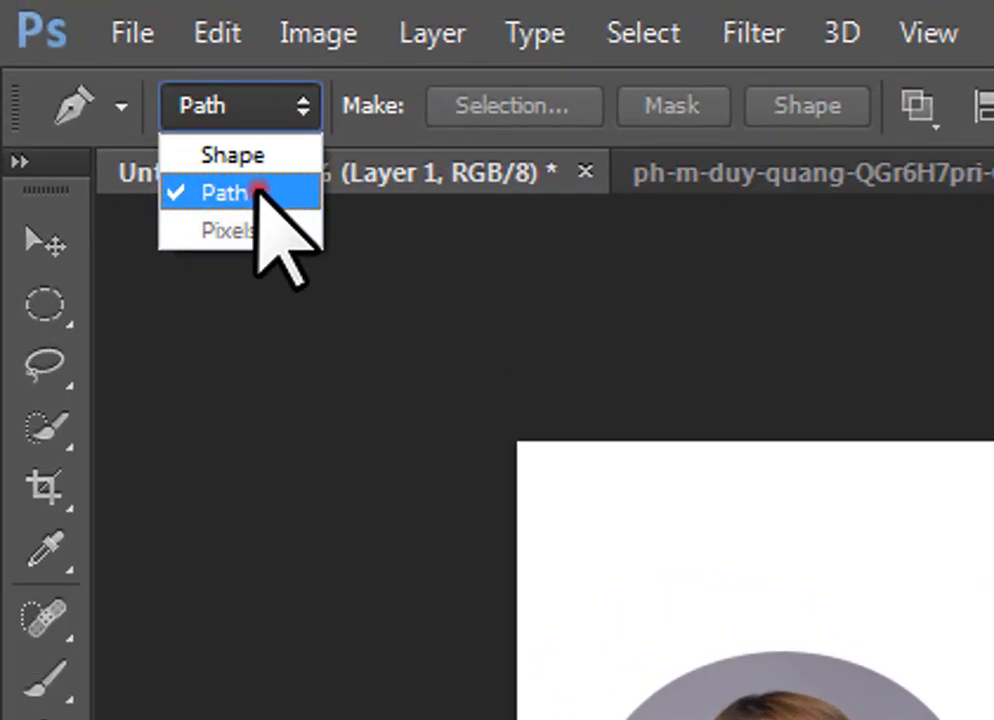
{"action": "left_click", "coordinate": [259, 190]}
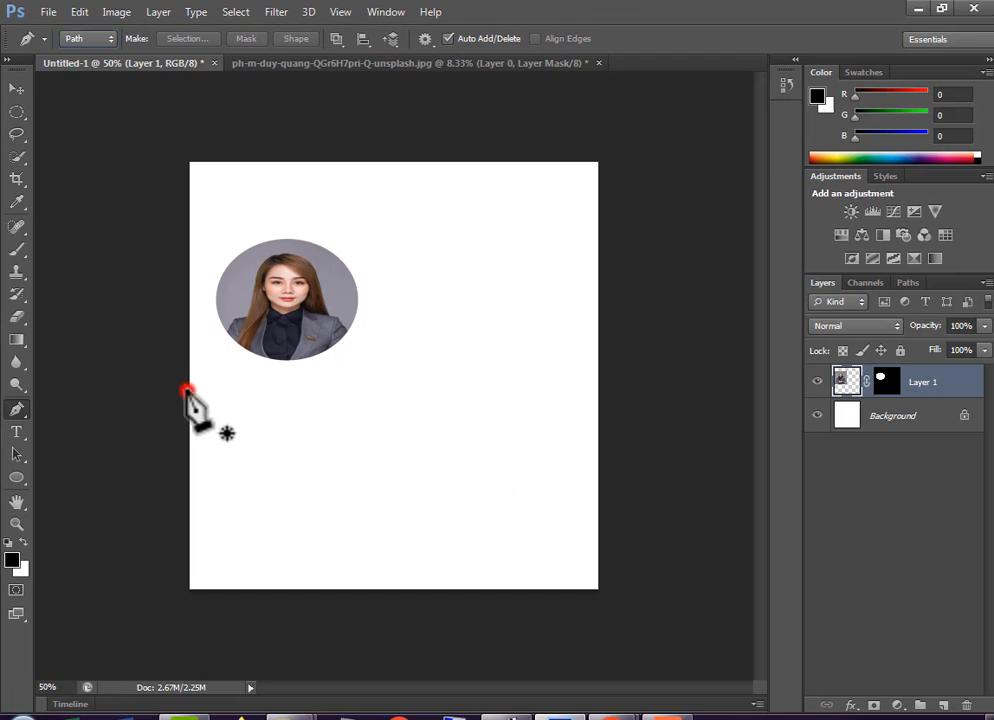
{"action": "left_click", "coordinate": [186, 390]}
{"action": "left_click", "coordinate": [620, 514]}
{"action": "left_click_drag", "start_coordinate": [629, 514], "coordinate": [654, 496]}
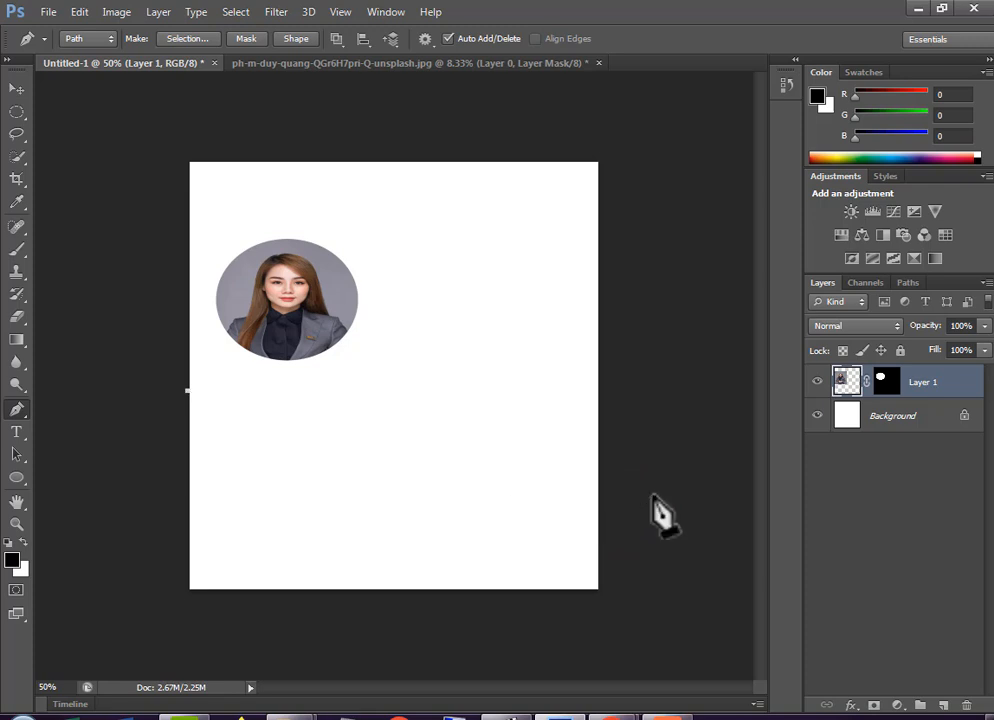
{"action": "left_click_drag", "start_coordinate": [598, 457], "coordinate": [743, 412]}
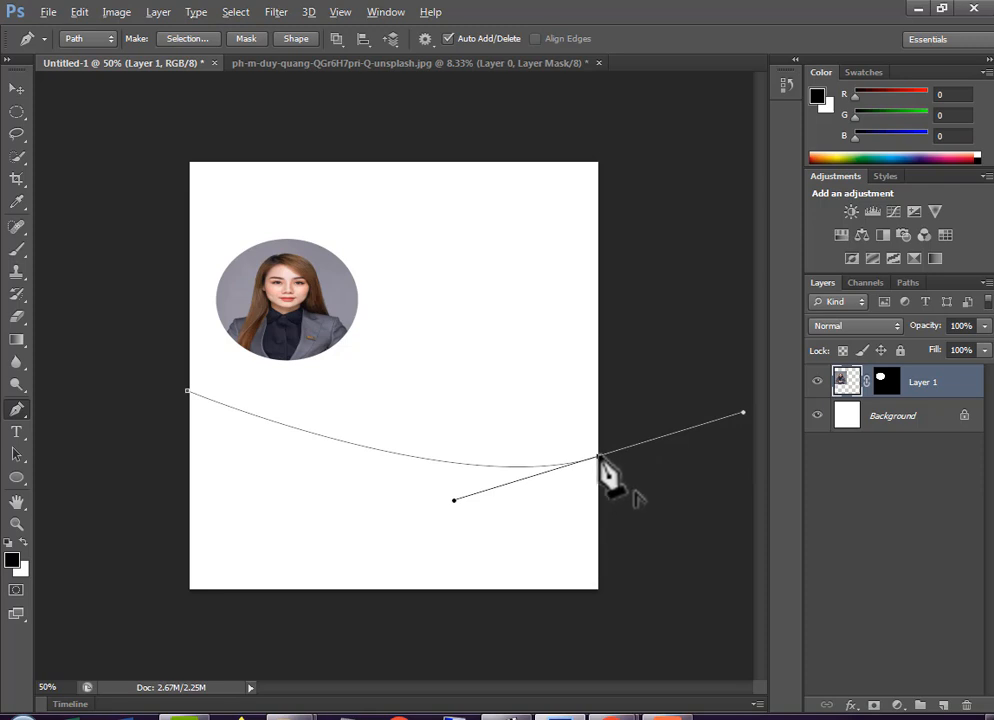
Close the path around the outside of the canvas's lower part and convert it to a selection
{"action": "left_click", "coordinate": [664, 520]}
{"action": "left_click", "coordinate": [660, 610]}
{"action": "left_click", "coordinate": [608, 658]}
{"action": "left_click", "coordinate": [360, 657]}
{"action": "left_click", "coordinate": [165, 637]}
{"action": "left_click", "coordinate": [67, 472]}
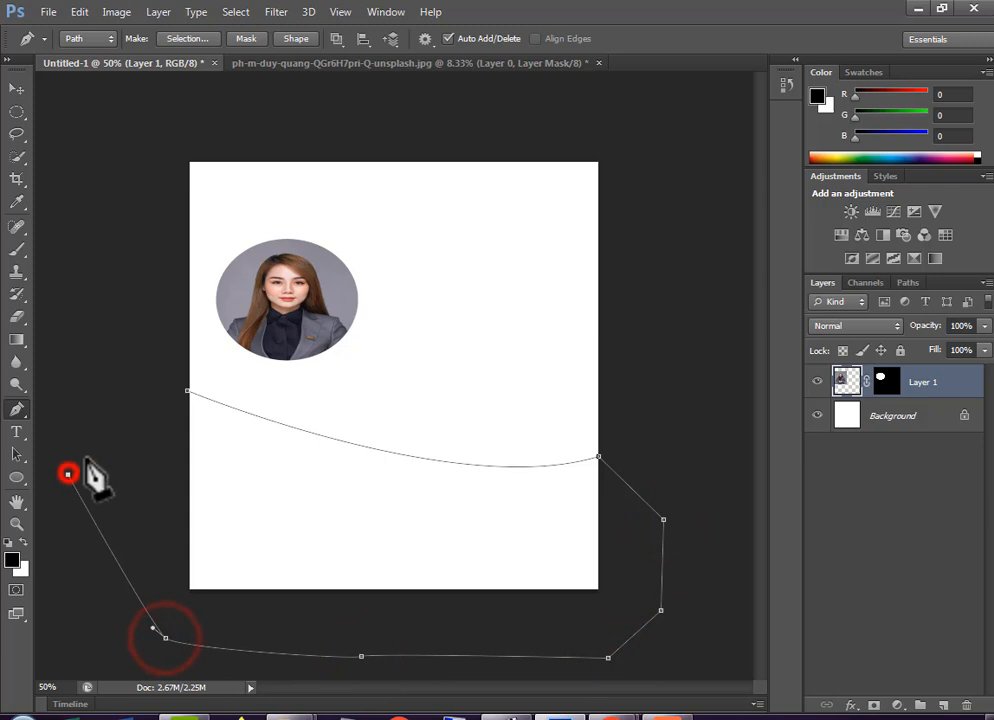
{"action": "left_click", "coordinate": [187, 391]}
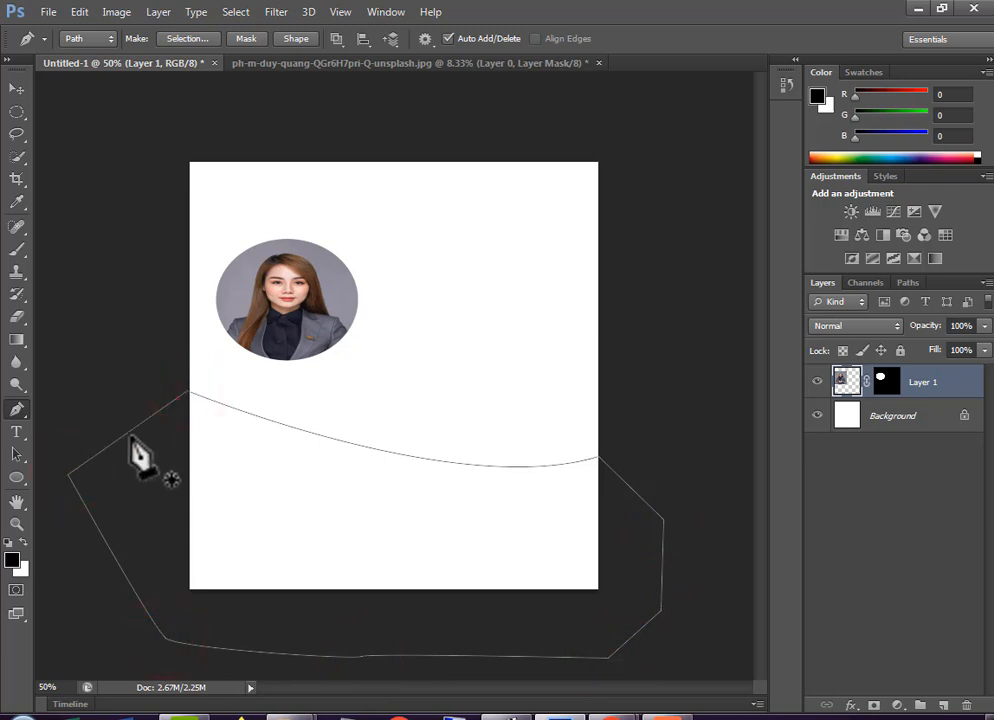
{"action": "key", "text": "ctrl+Return"}
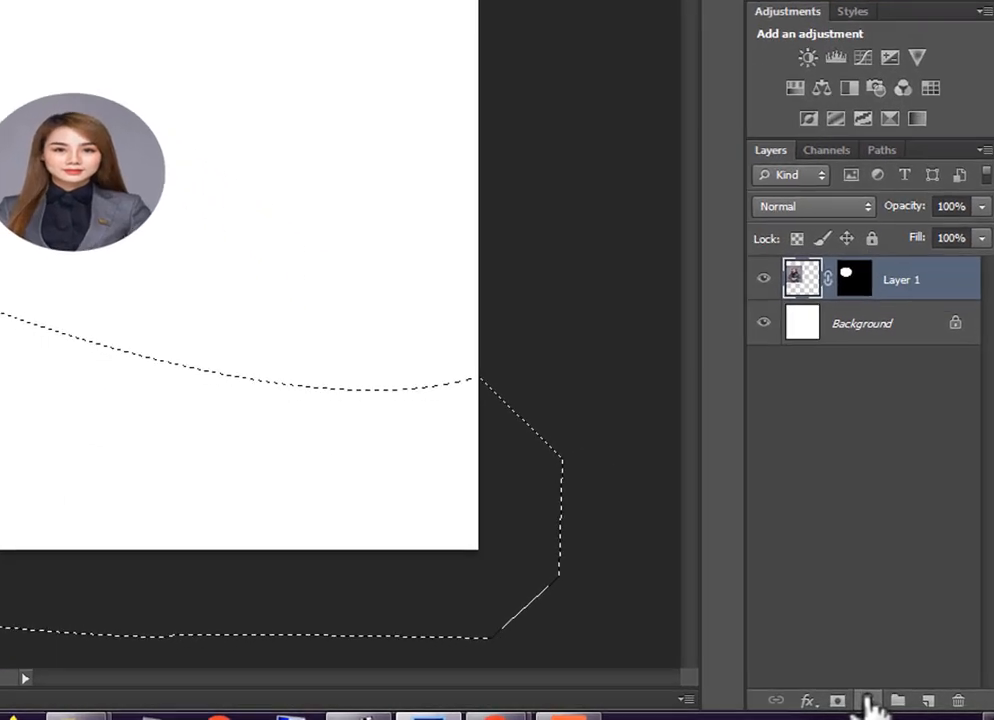
Fill the selected lower area with a mint-green Solid Color fill layer
{"action": "left_click", "coordinate": [896, 704]}
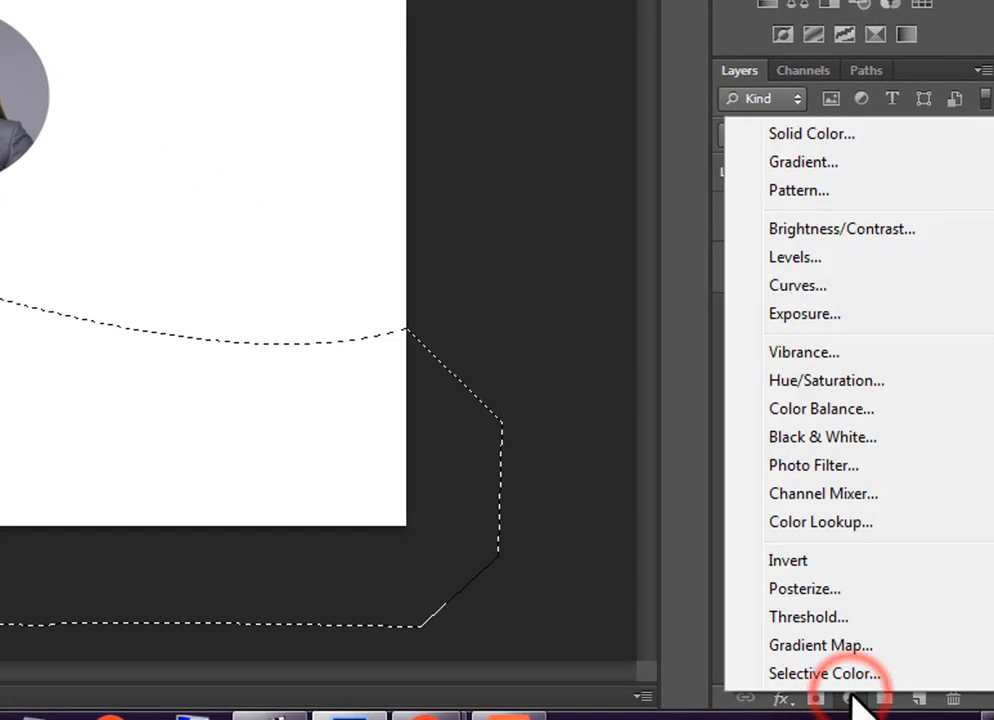
{"action": "left_click", "coordinate": [822, 134]}
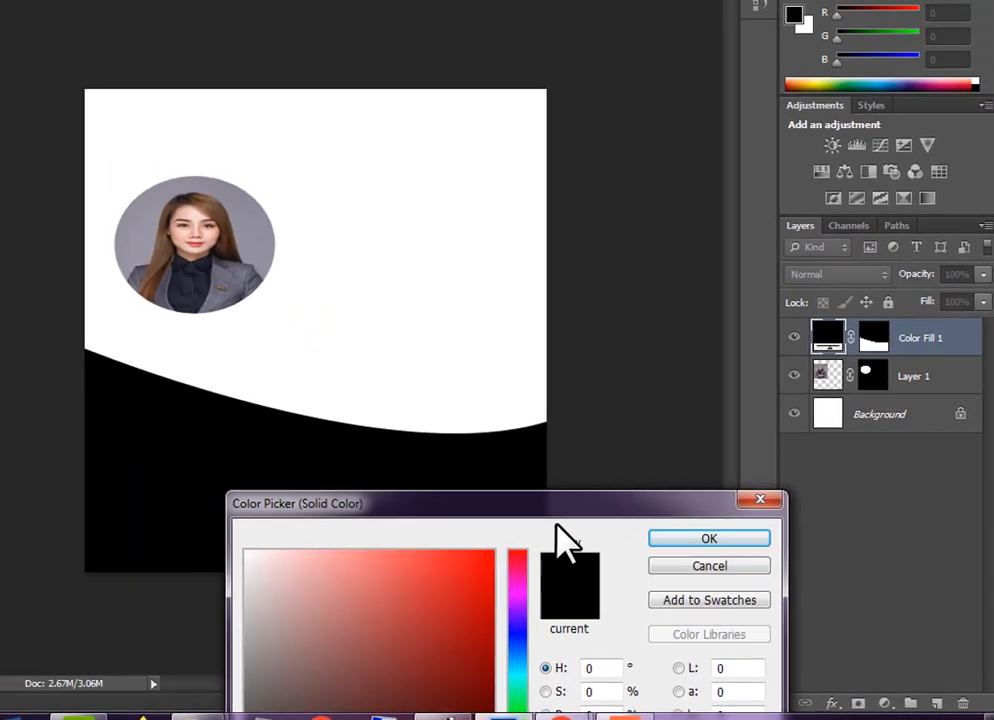
{"action": "left_click_drag", "start_coordinate": [420, 447], "coordinate": [737, 317]}
{"action": "left_click_drag", "start_coordinate": [830, 440], "coordinate": [826, 441]}
{"action": "left_click_drag", "start_coordinate": [792, 584], "coordinate": [792, 595]}
{"action": "left_click", "coordinate": [739, 550]}
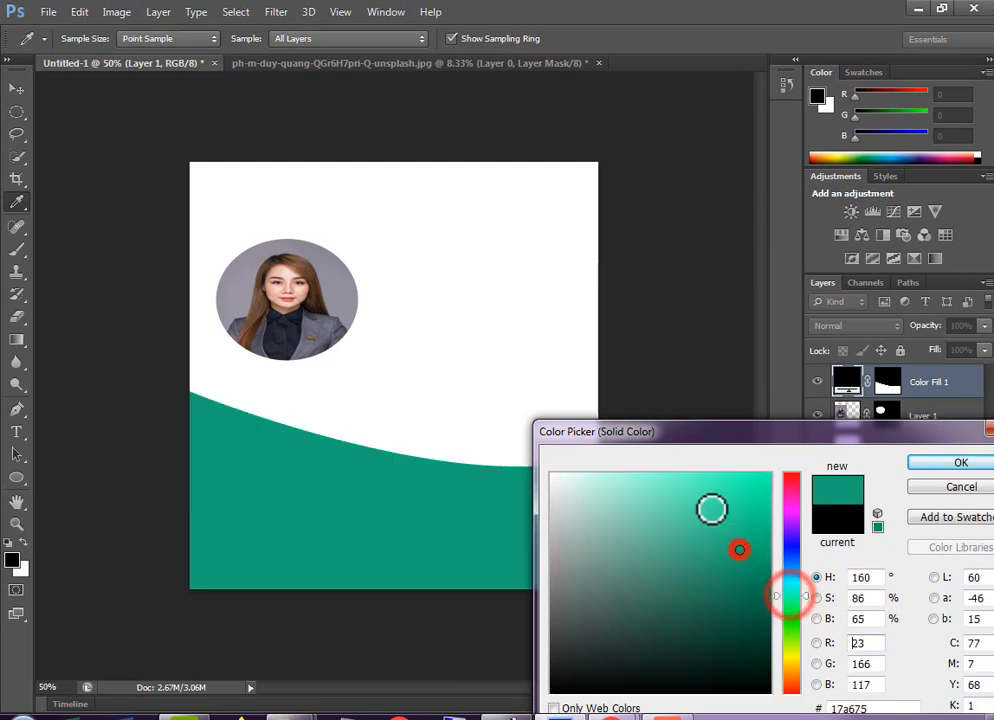
{"action": "left_click", "coordinate": [690, 484]}
{"action": "left_click", "coordinate": [922, 462]}
{"action": "key", "text": "p"}
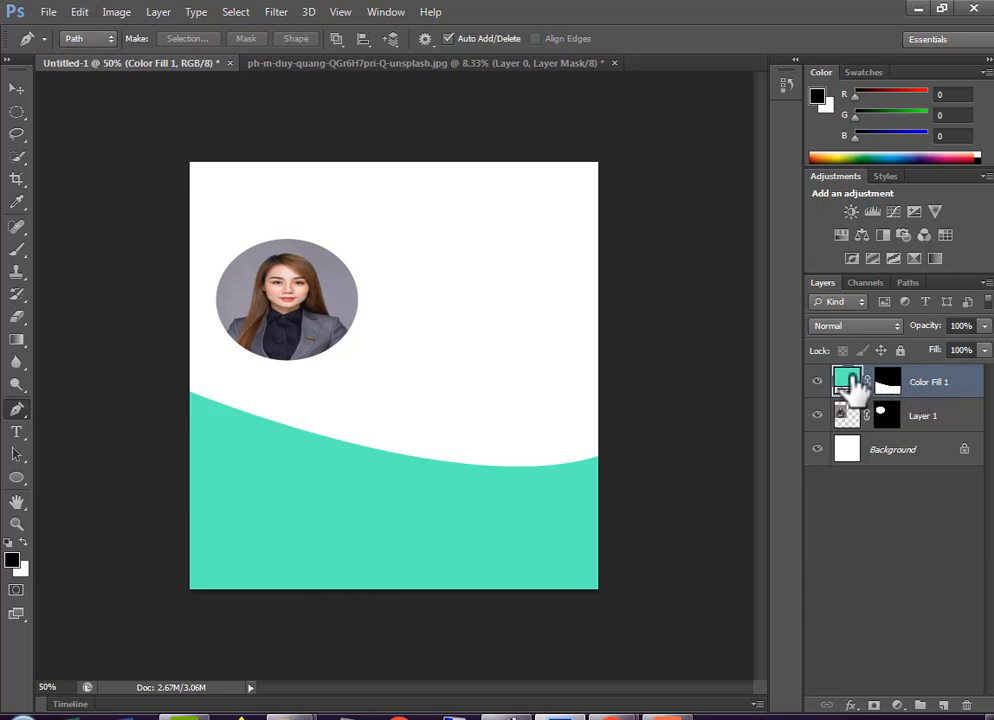
Reduce the height of the green Color Fill 1 shape to about 96.76% with Free Transform, lowering its upper edge
{"action": "left_click", "coordinate": [950, 389]}
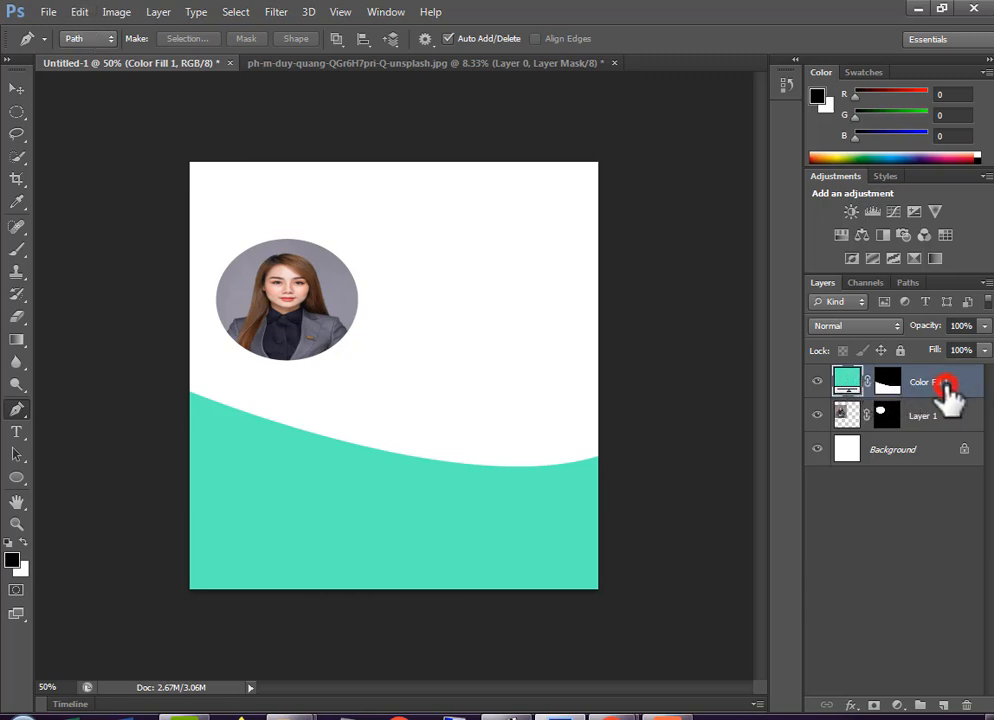
{"action": "left_click", "coordinate": [88, 15]}
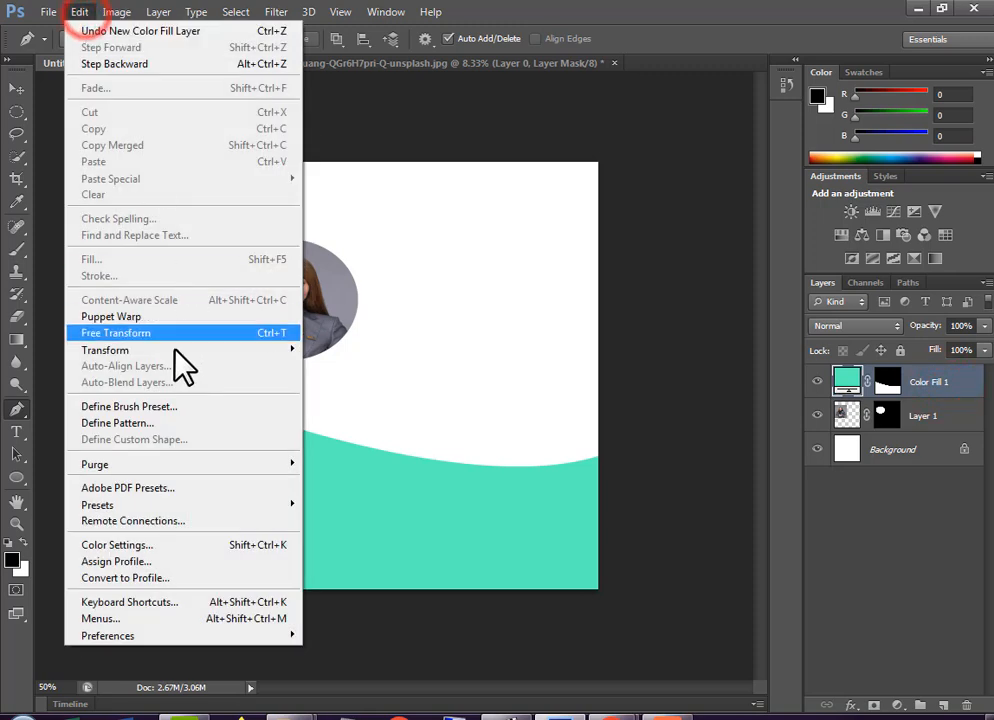
{"action": "mouse_move", "coordinate": [150, 360]}
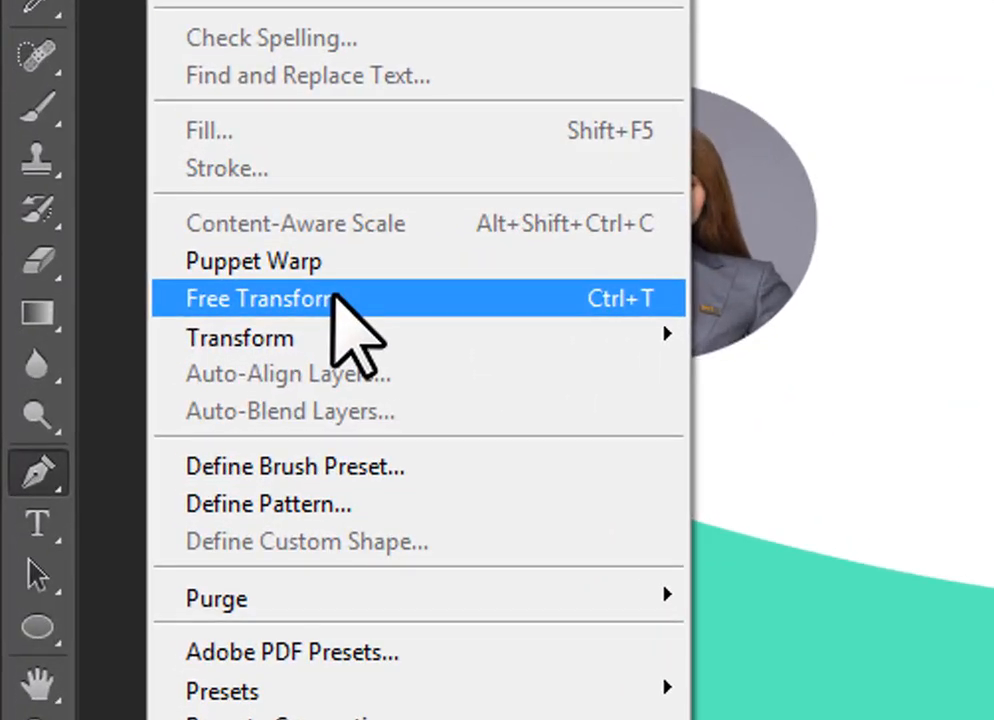
{"action": "left_click", "coordinate": [335, 295]}
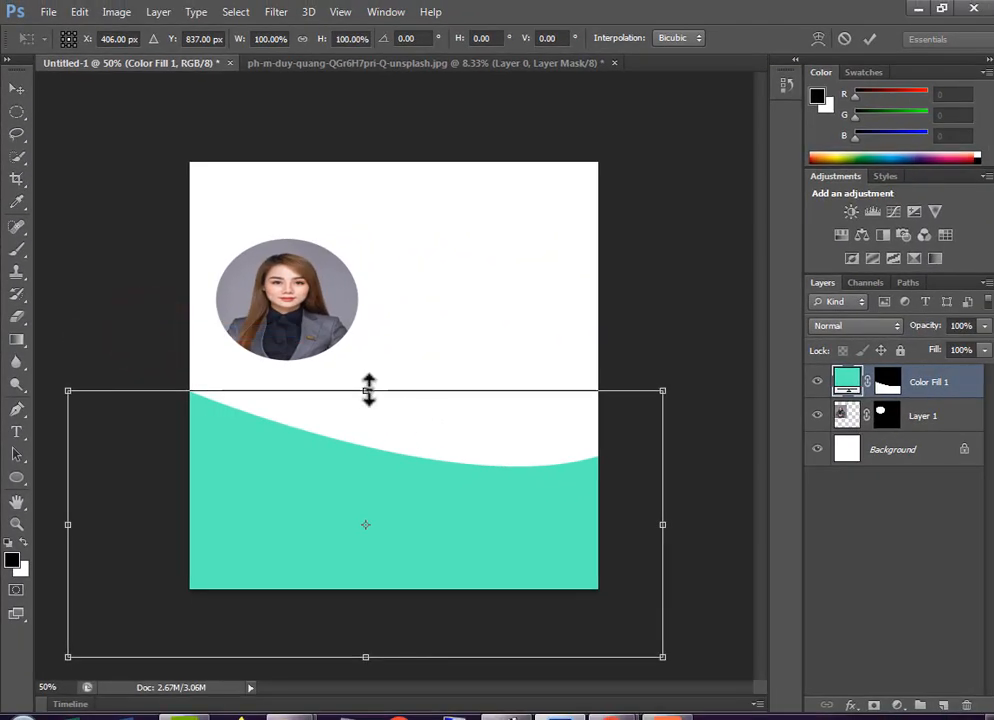
{"action": "mouse_move", "coordinate": [368, 390]}
{"action": "left_mouse_down"}
{"action": "mouse_move", "coordinate": [370, 346]}
{"action": "mouse_move", "coordinate": [370, 456]}
{"action": "mouse_move", "coordinate": [370, 359]}
{"action": "mouse_move", "coordinate": [366, 399]}
{"action": "left_mouse_up"}
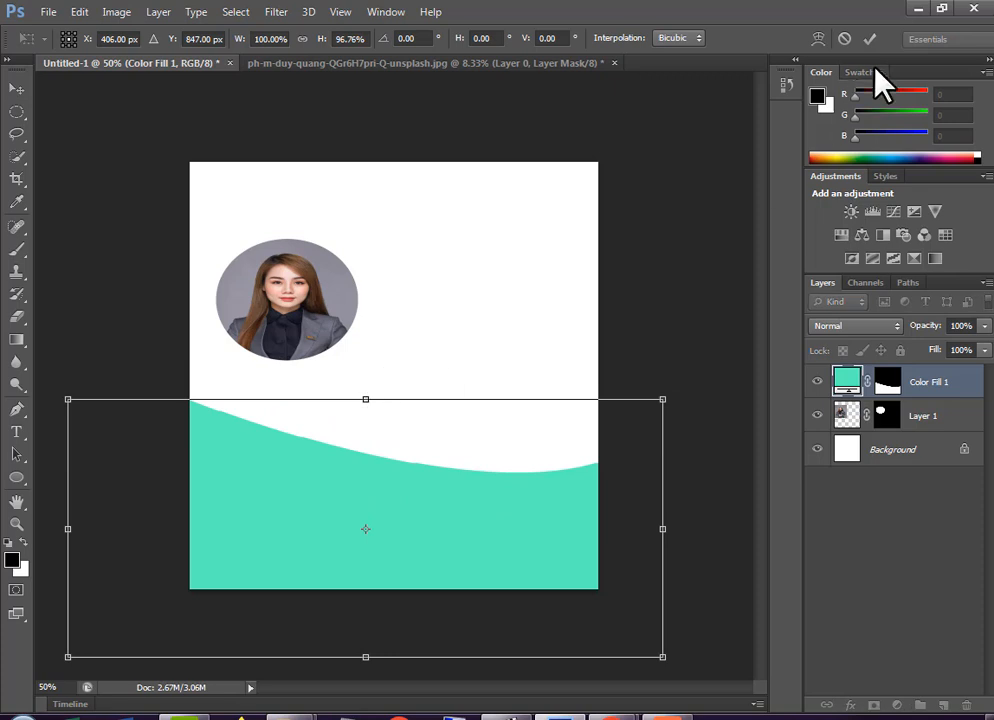
{"action": "left_click", "coordinate": [869, 38]}
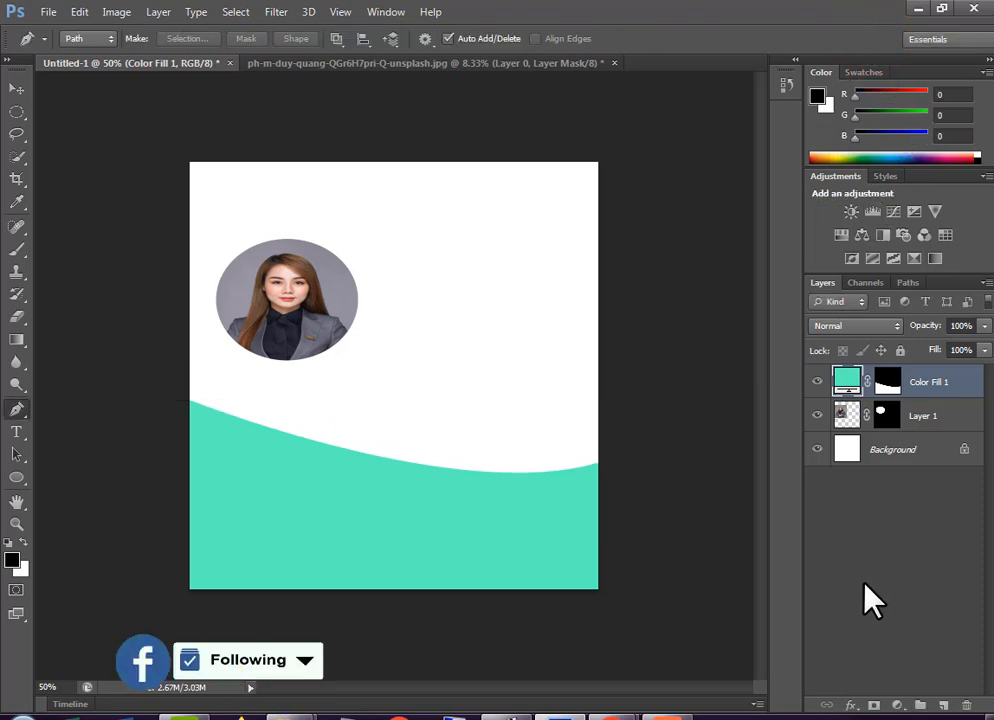
Add a black outside Stroke of 51 px to the Color Fill 1 layer
{"action": "left_click", "coordinate": [848, 704]}
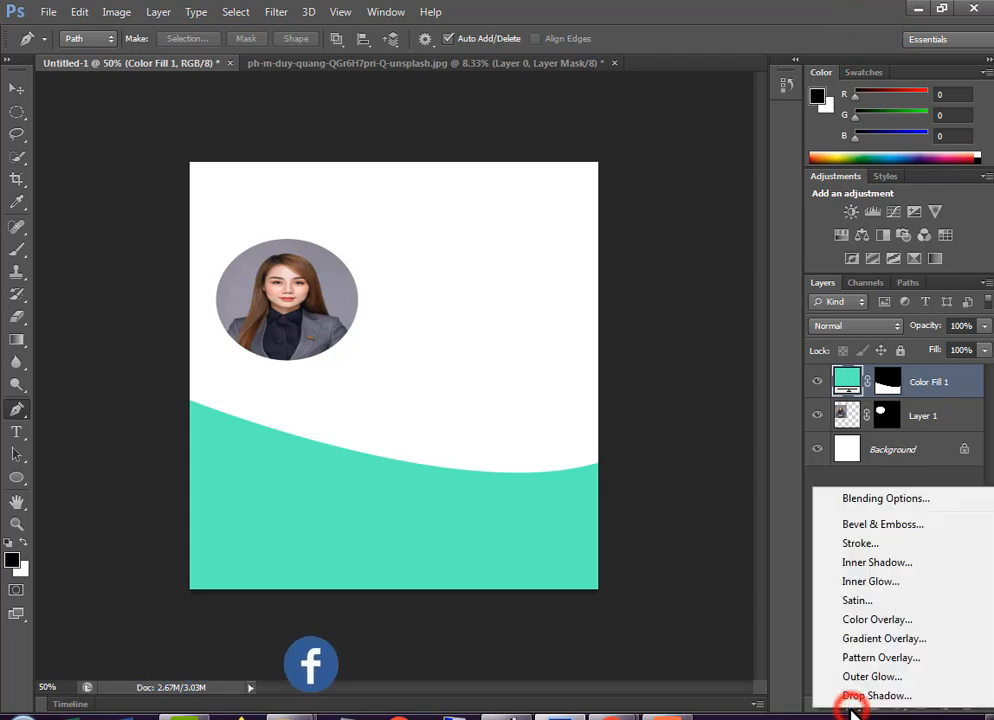
{"action": "left_click", "coordinate": [856, 545]}
{"action": "left_click_drag", "start_coordinate": [640, 410], "coordinate": [612, 524]}
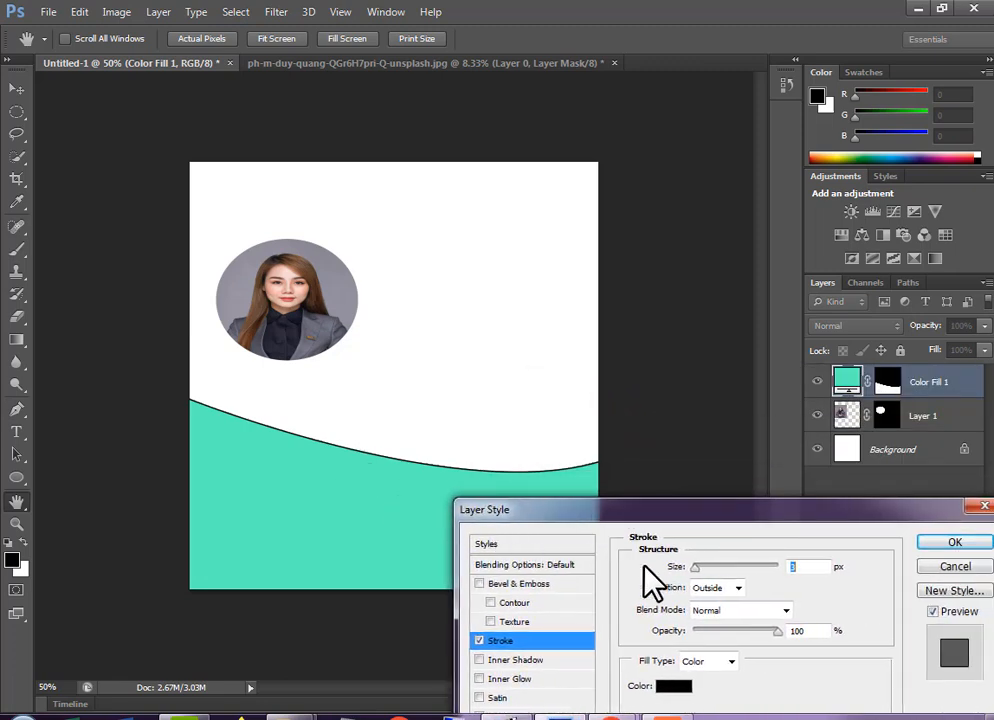
{"action": "left_click_drag", "start_coordinate": [700, 567], "coordinate": [714, 570]}
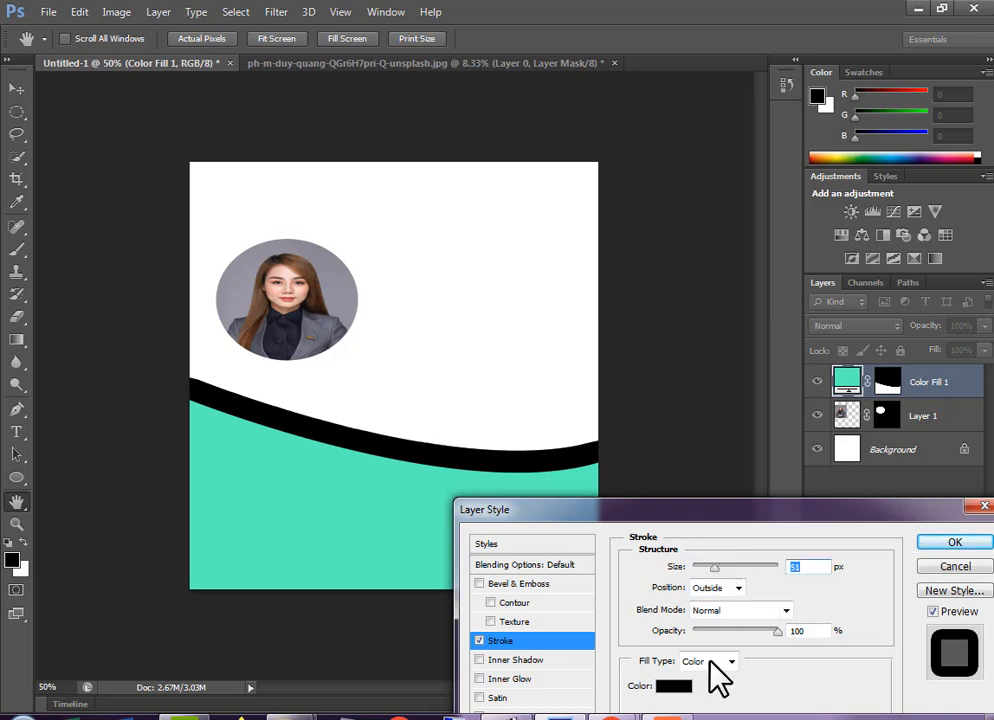
{"action": "left_click", "coordinate": [952, 545]}
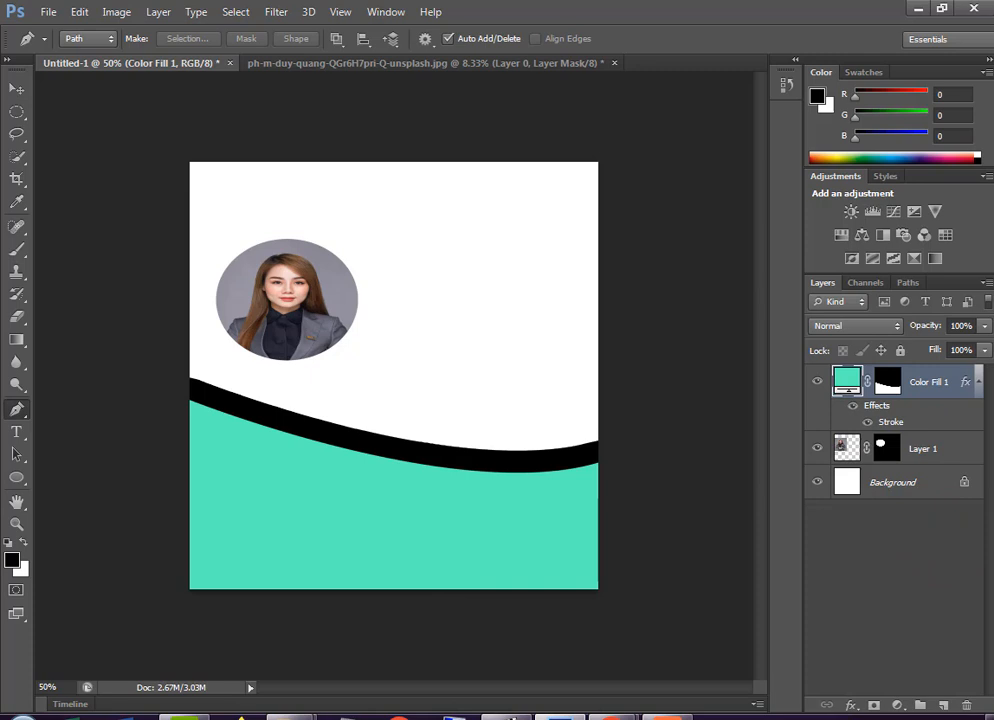
Place the wood image pexels-pixabay-268976 from Downloads directly above the Background layer and stretch it upward to cover the canvas area above the curve
{"action": "left_click", "coordinate": [14, 89]}
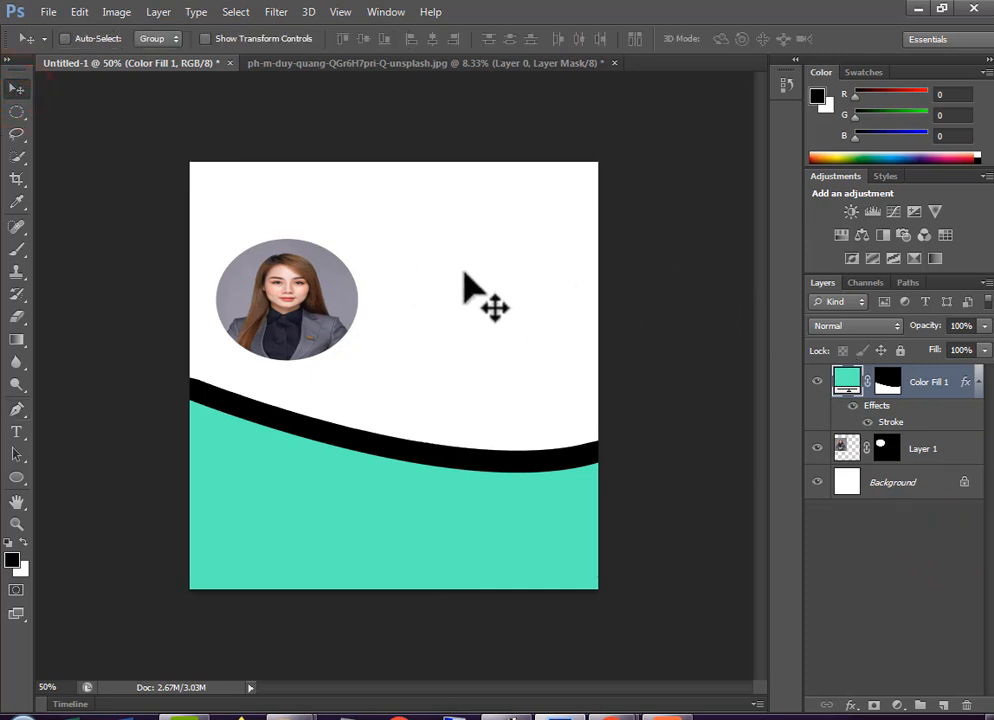
{"action": "right_click", "coordinate": [438, 251]}
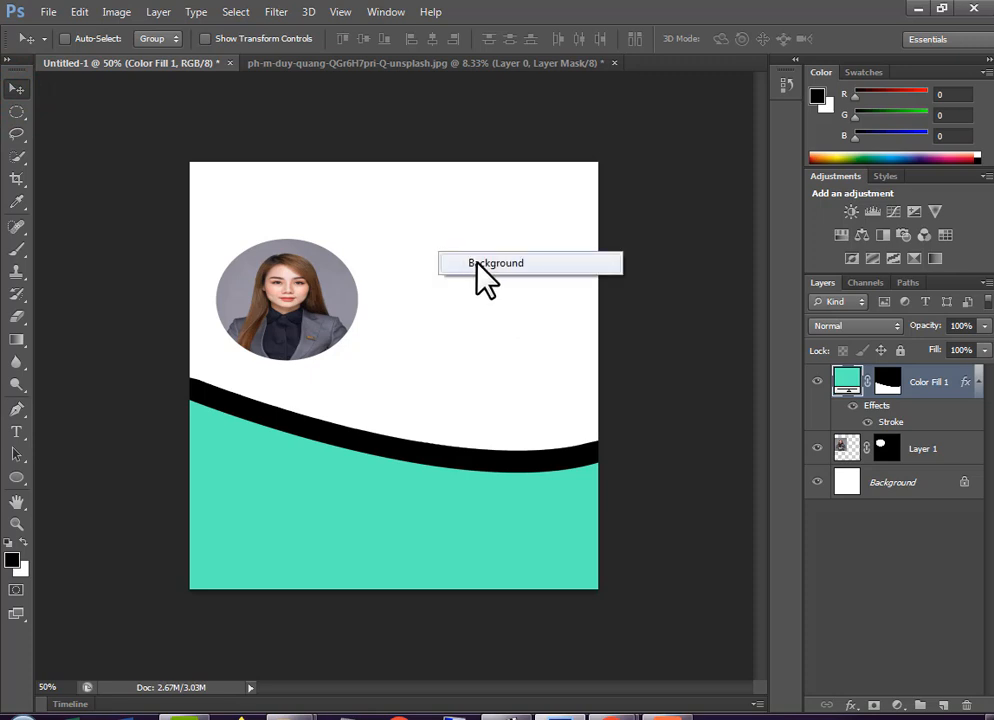
{"action": "left_click", "coordinate": [480, 263]}
{"action": "double_click", "coordinate": [892, 484]}
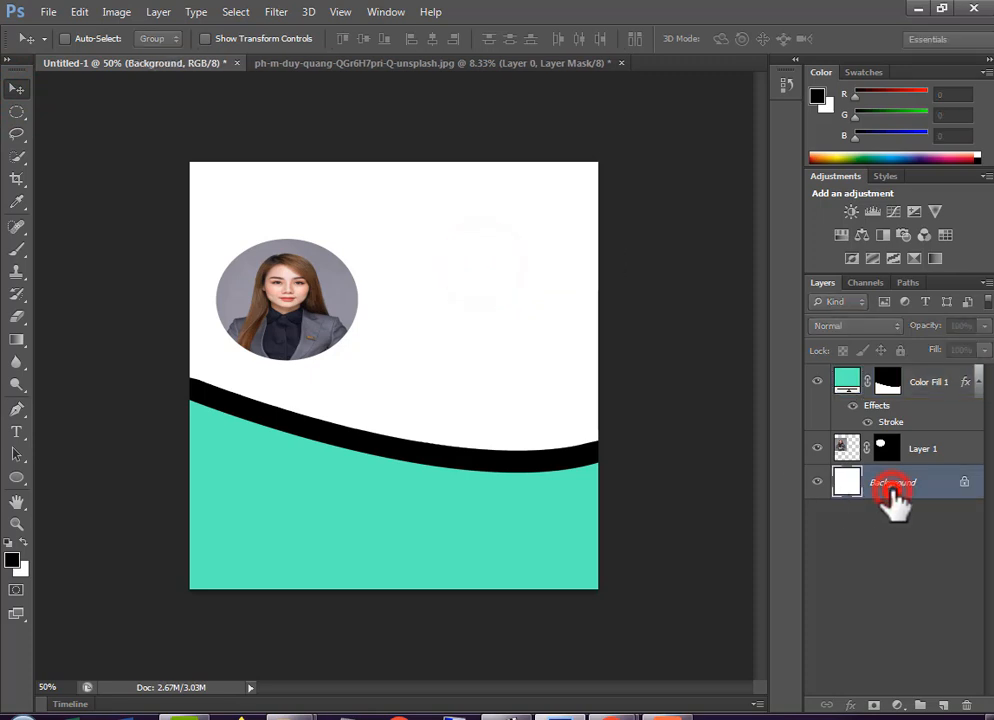
{"action": "left_click", "coordinate": [657, 257]}
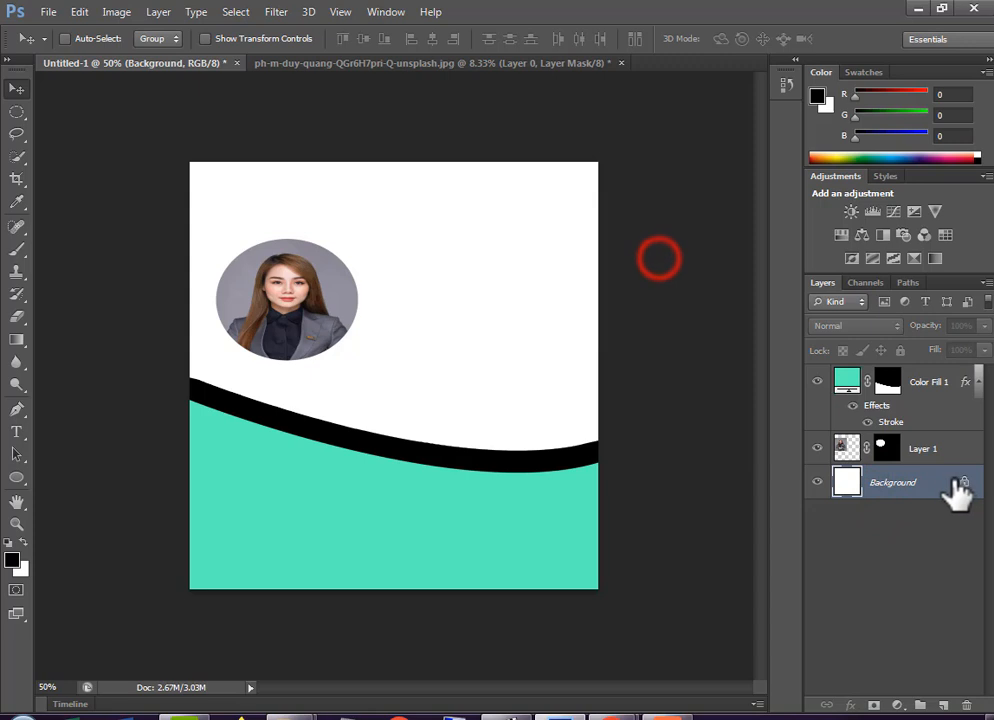
{"action": "left_click", "coordinate": [932, 483]}
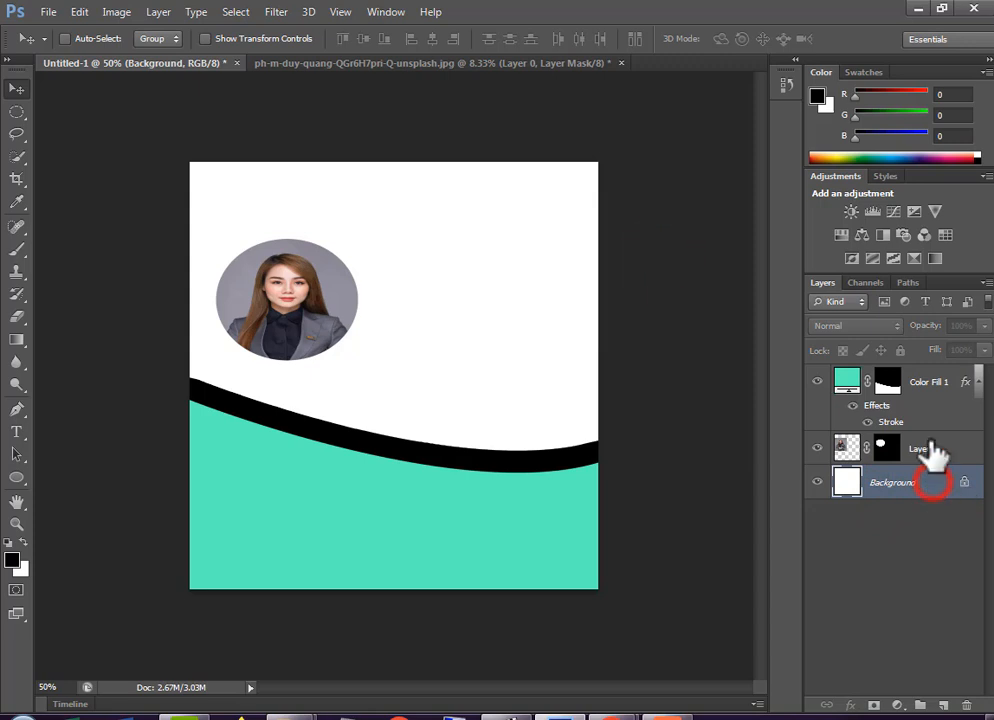
{"action": "left_click", "coordinate": [919, 8]}
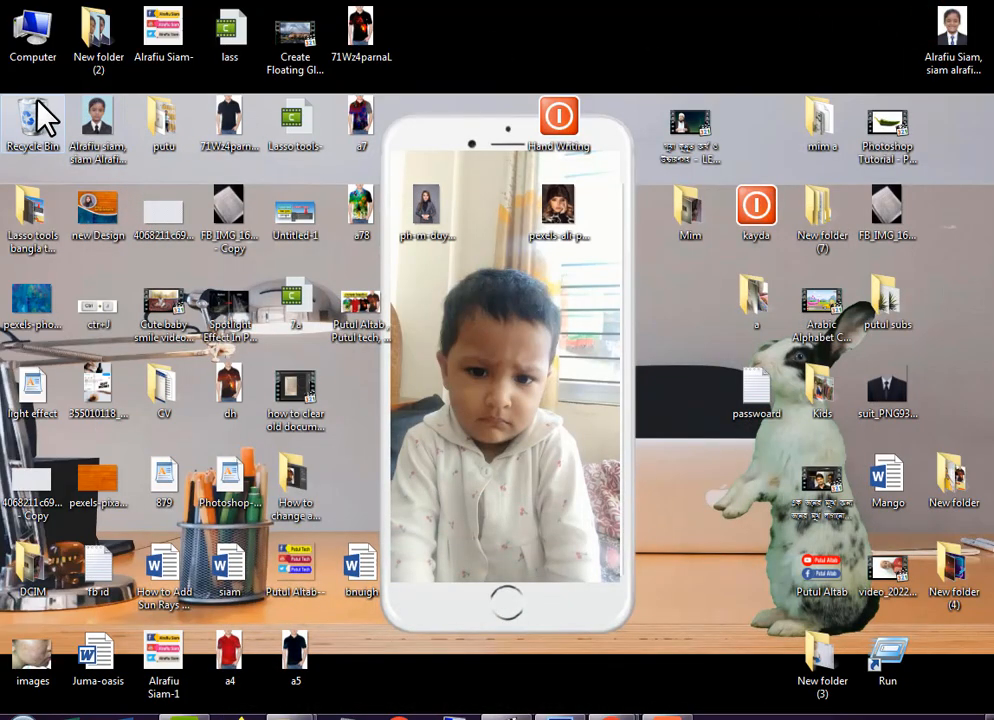
{"action": "double_click", "coordinate": [28, 38]}
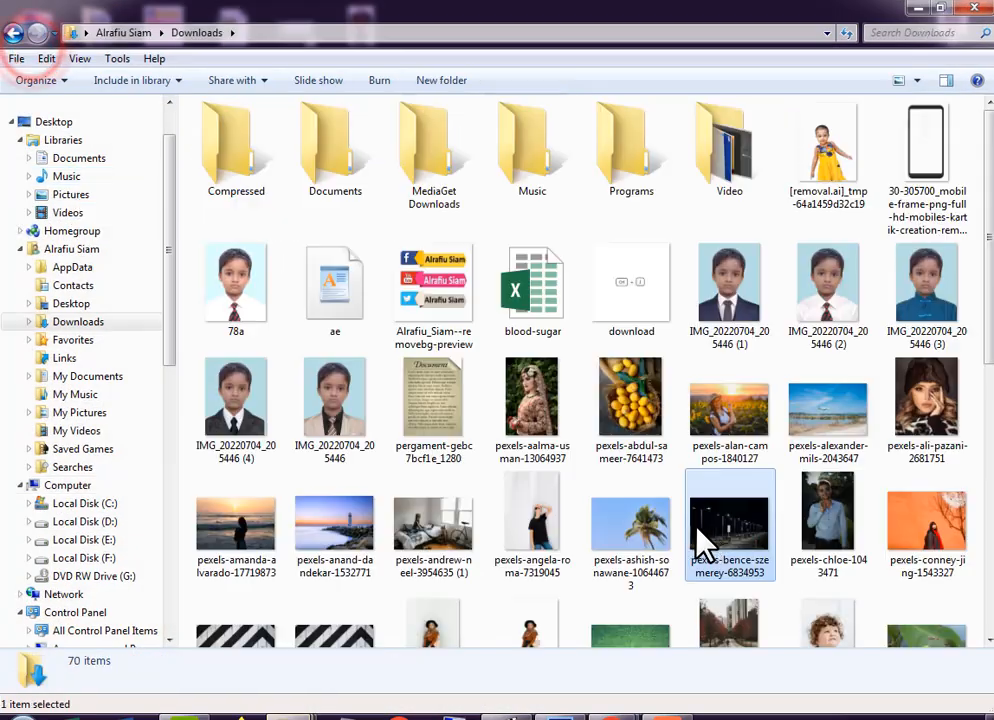
{"action": "scroll", "coordinate": [700, 545], "scroll_direction": "down", "scroll_amount": 5}
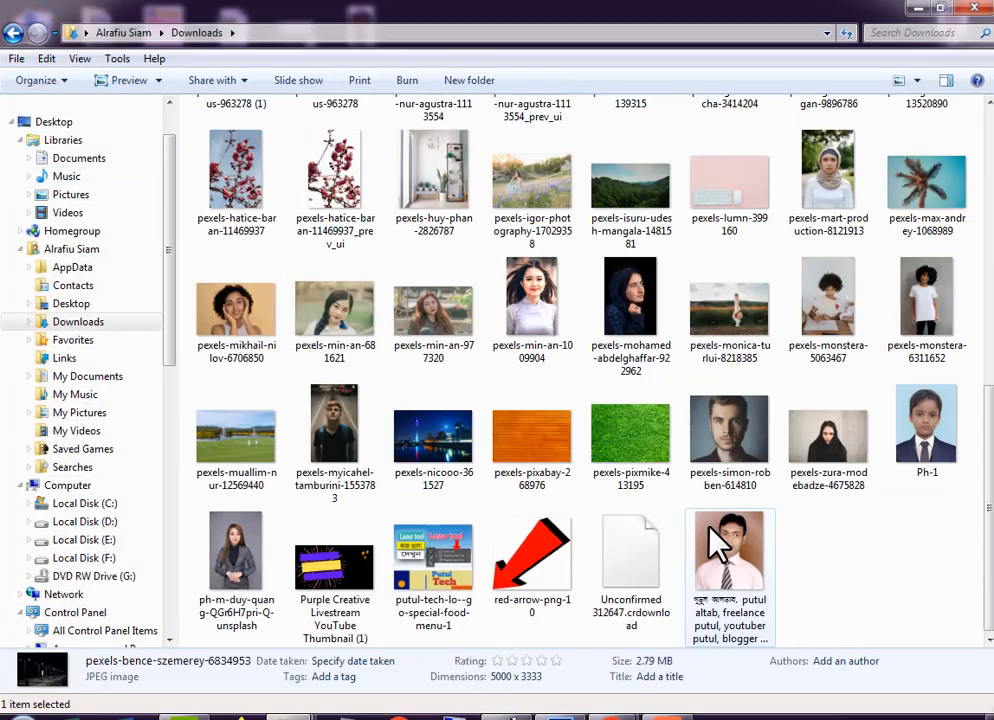
{"action": "left_click", "coordinate": [535, 452]}
{"action": "left_click_drag", "start_coordinate": [620, 620], "coordinate": [505, 412]}
{"action": "left_click_drag", "start_coordinate": [379, 232], "coordinate": [392, 143]}
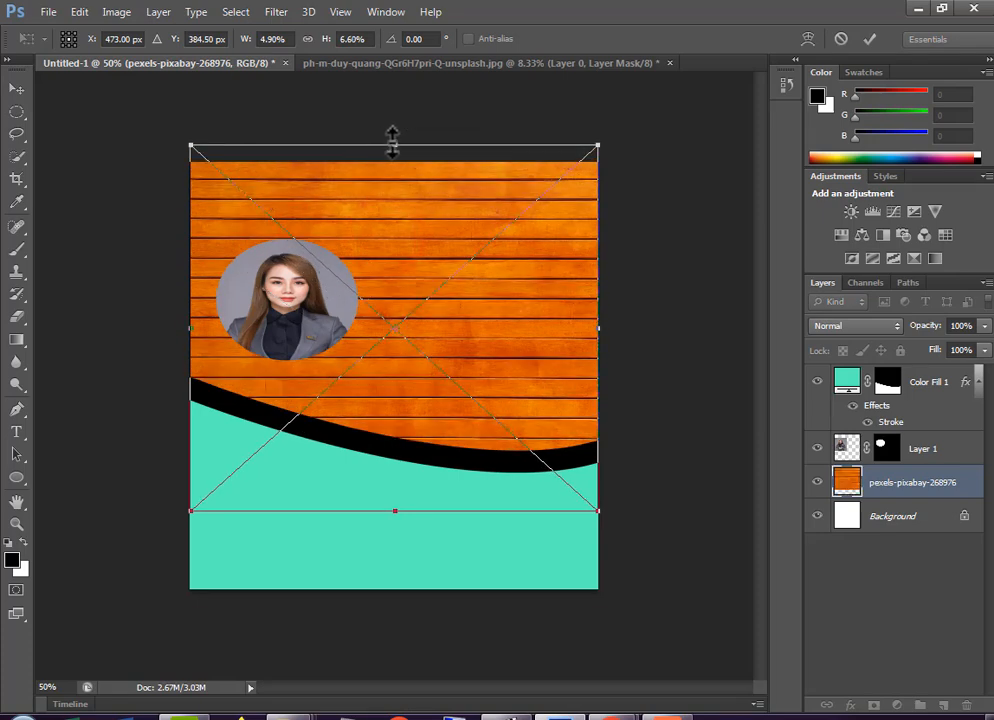
{"action": "left_click", "coordinate": [868, 39]}
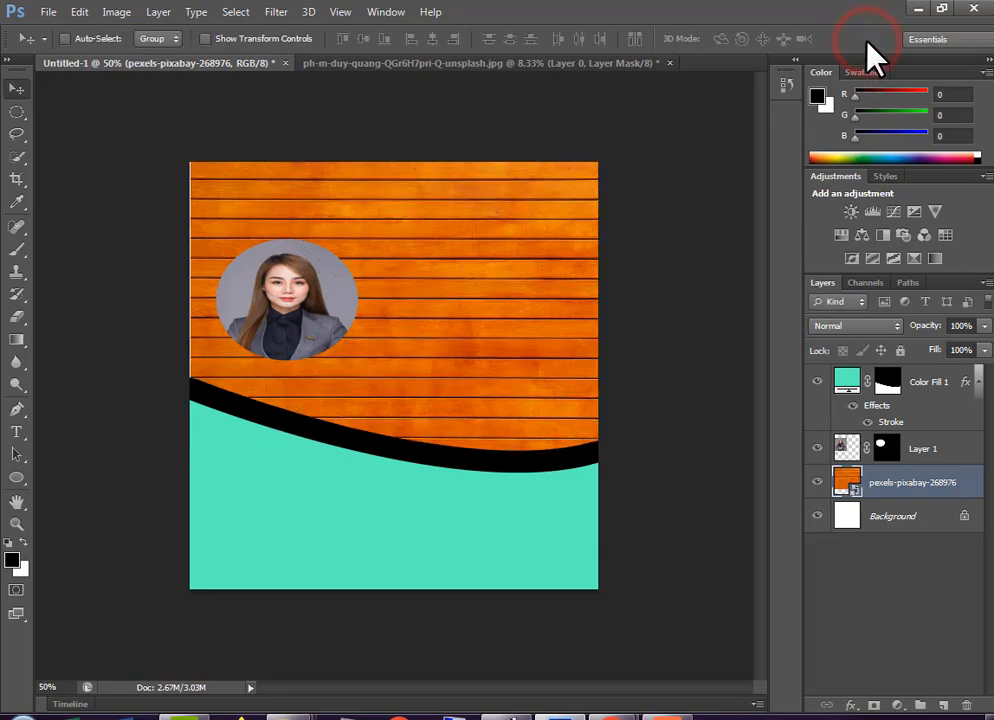
Change the Color Fill 1 layer's stroke color to near-white with hue 0, saturation 2% and brightness 100%
{"action": "left_click", "coordinate": [933, 388]}
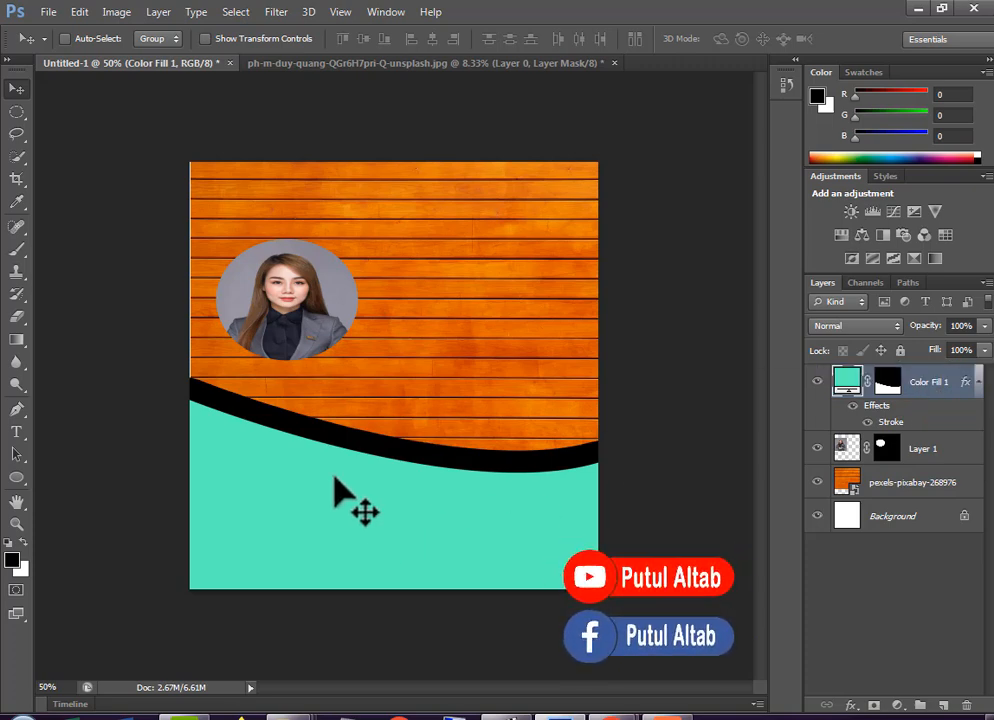
{"action": "left_click", "coordinate": [422, 455]}
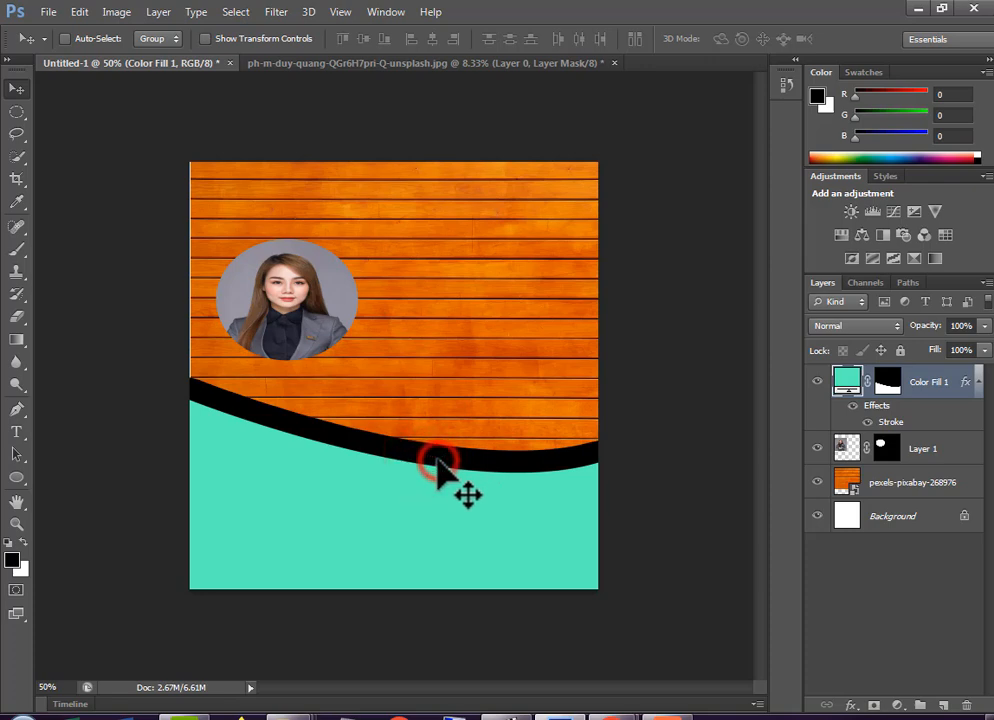
{"action": "left_click", "coordinate": [890, 388]}
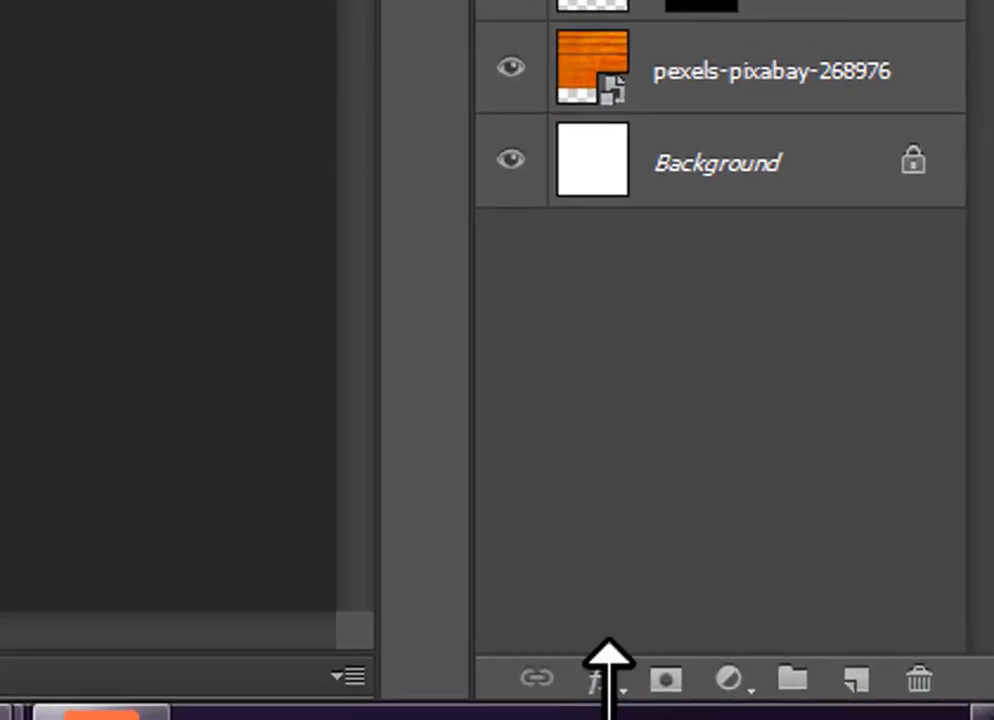
{"action": "left_click", "coordinate": [825, 703]}
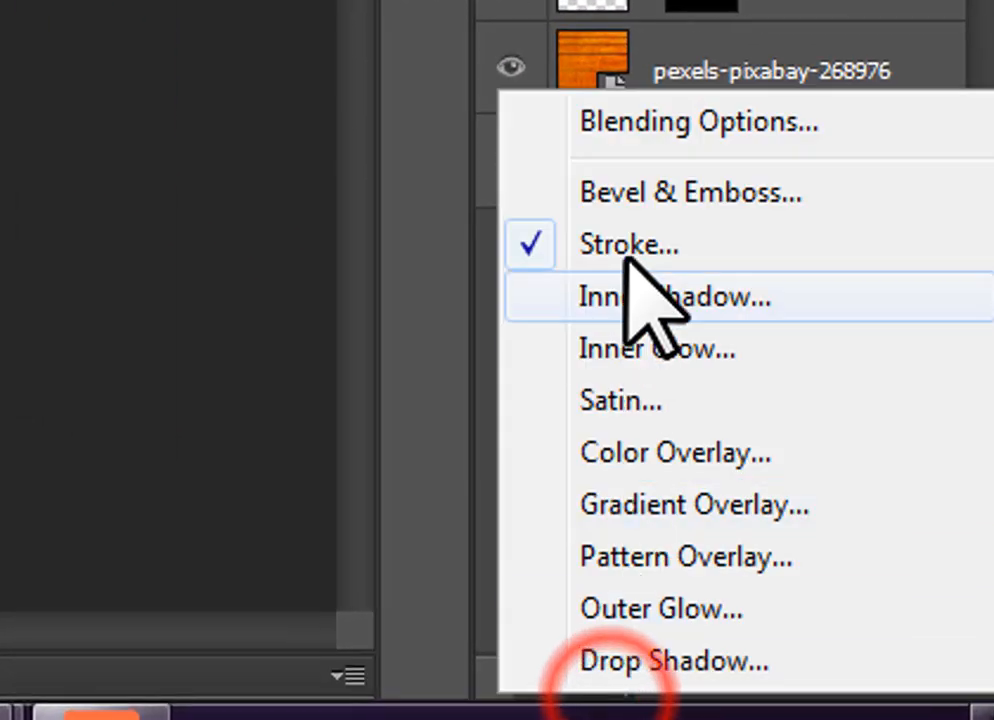
{"action": "left_click", "coordinate": [628, 243]}
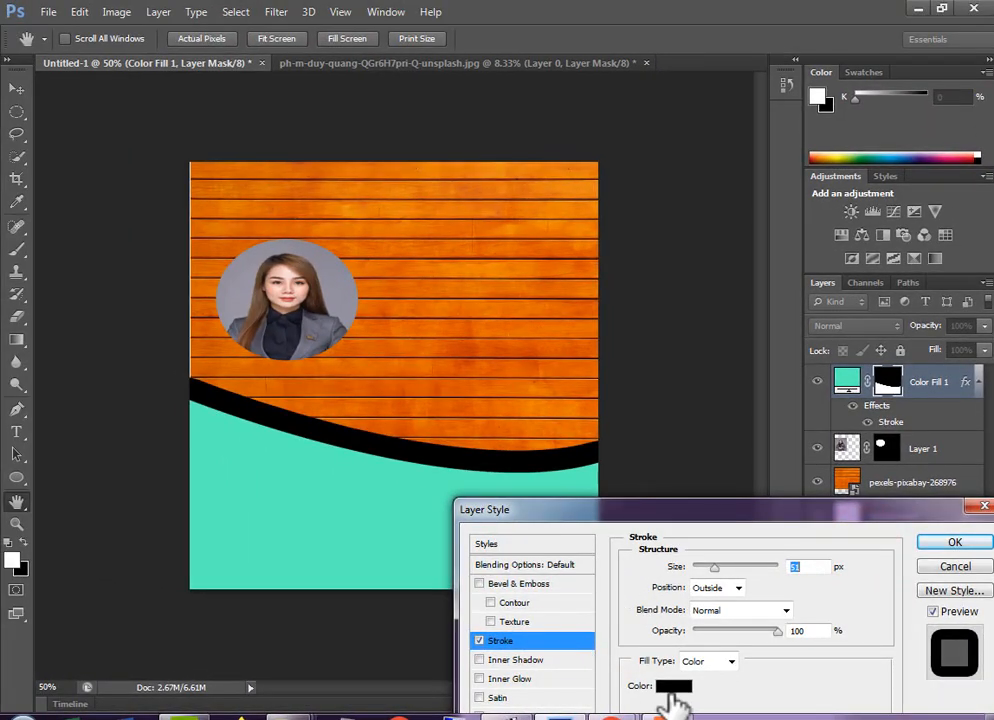
{"action": "left_click", "coordinate": [671, 688]}
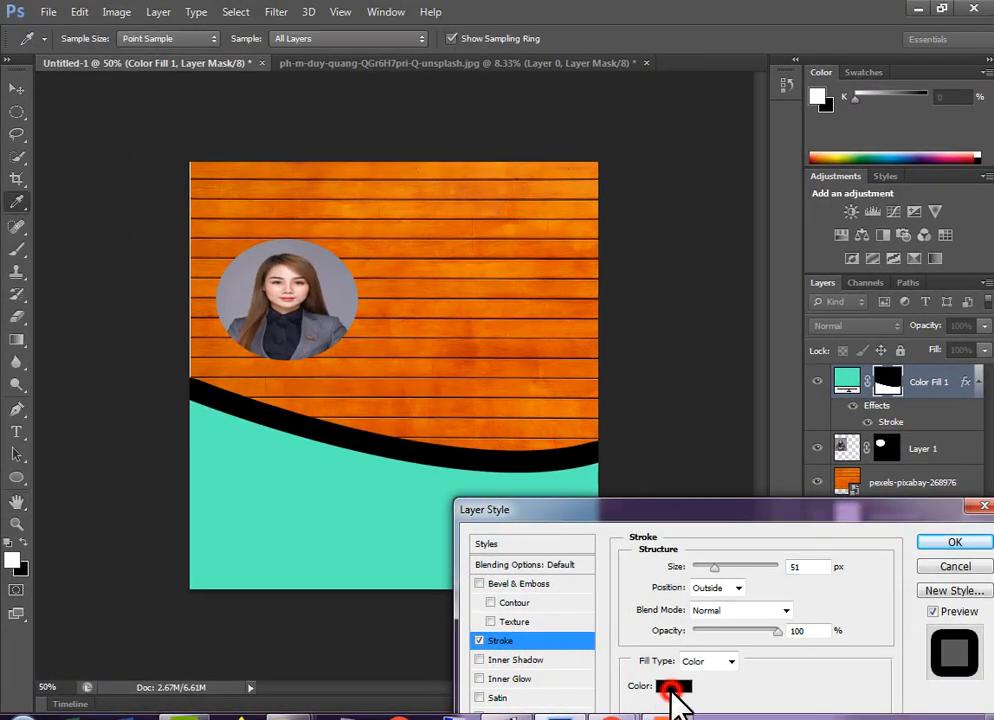
{"action": "left_click", "coordinate": [560, 487]}
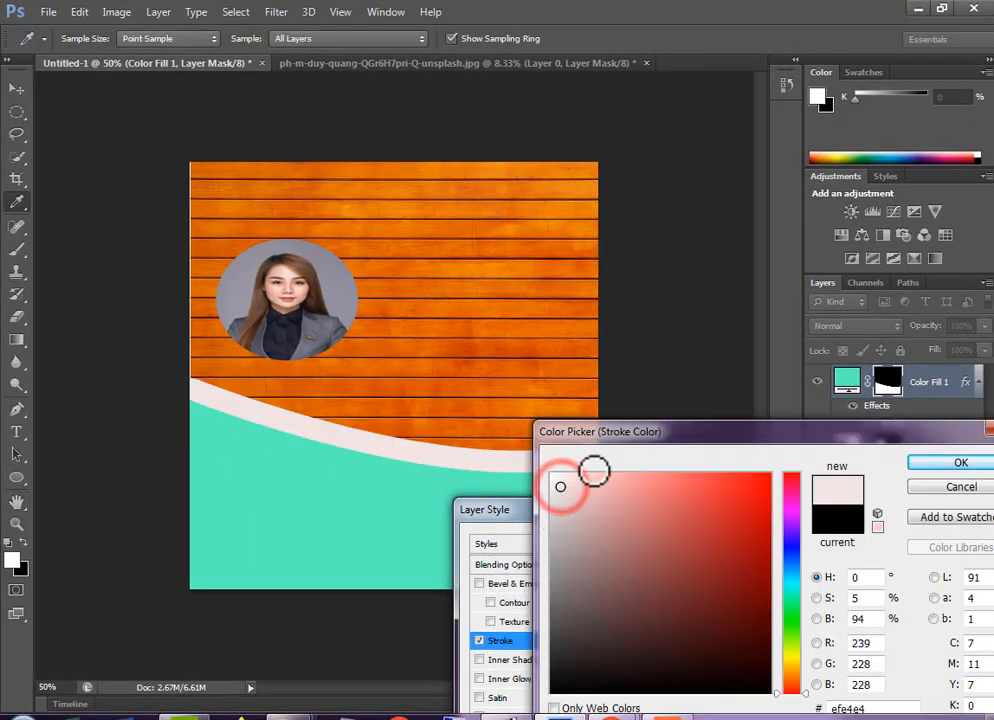
{"action": "left_click_drag", "start_coordinate": [643, 431], "coordinate": [649, 506]}
{"action": "left_click", "coordinate": [655, 580]}
{"action": "left_click", "coordinate": [581, 566]}
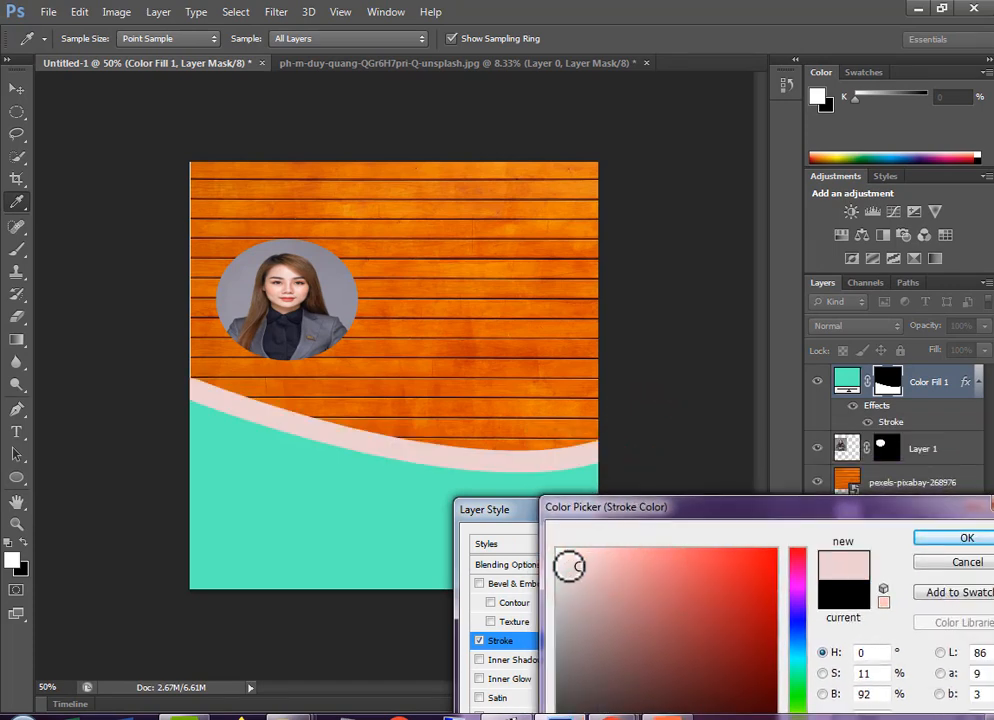
{"action": "left_click", "coordinate": [564, 555]}
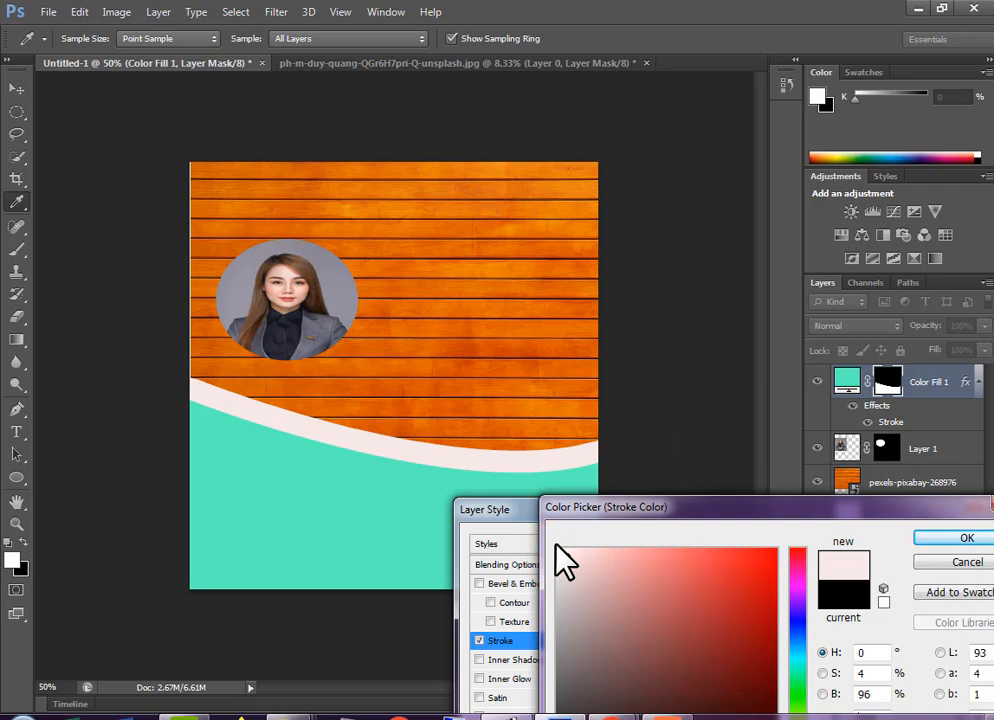
{"action": "left_click", "coordinate": [560, 549]}
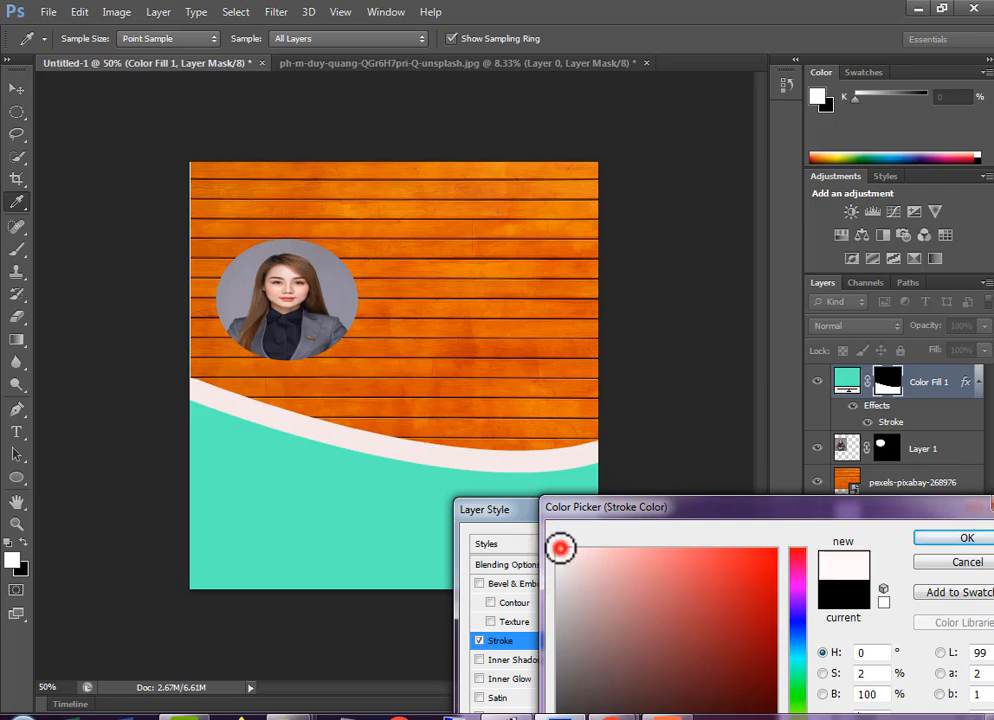
{"action": "left_click", "coordinate": [936, 539]}
Reduce the Color Fill 1 stroke size to 46 px and apply the layer style
{"action": "left_click", "coordinate": [778, 521]}
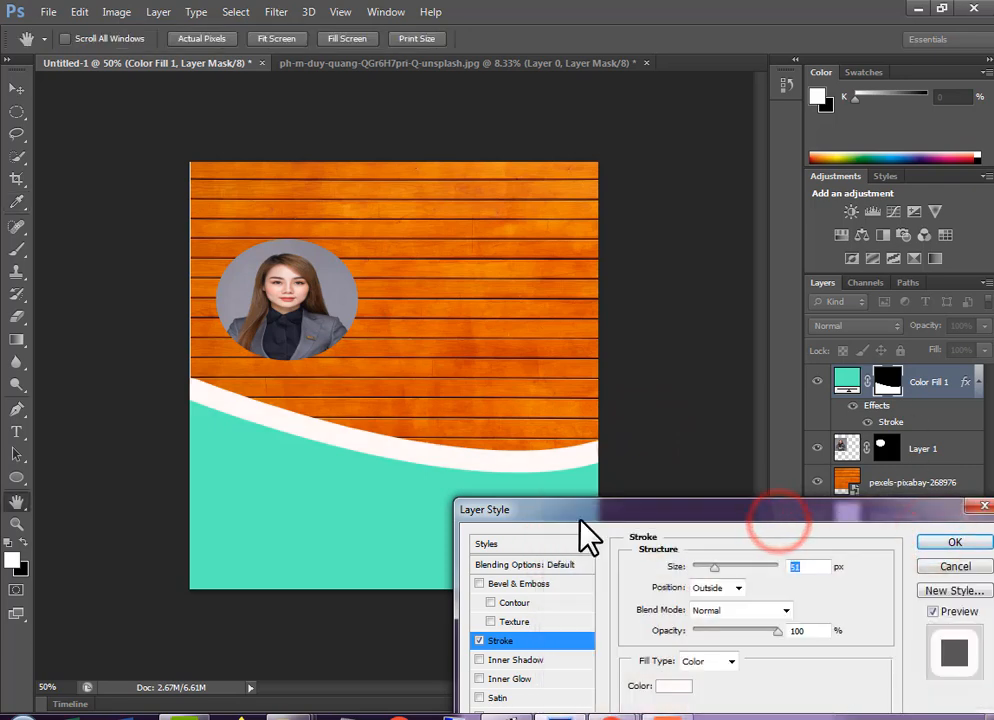
{"action": "mouse_move", "coordinate": [716, 569]}
{"action": "left_mouse_down"}
{"action": "mouse_move", "coordinate": [704, 569]}
{"action": "mouse_move", "coordinate": [716, 585]}
{"action": "left_mouse_up"}
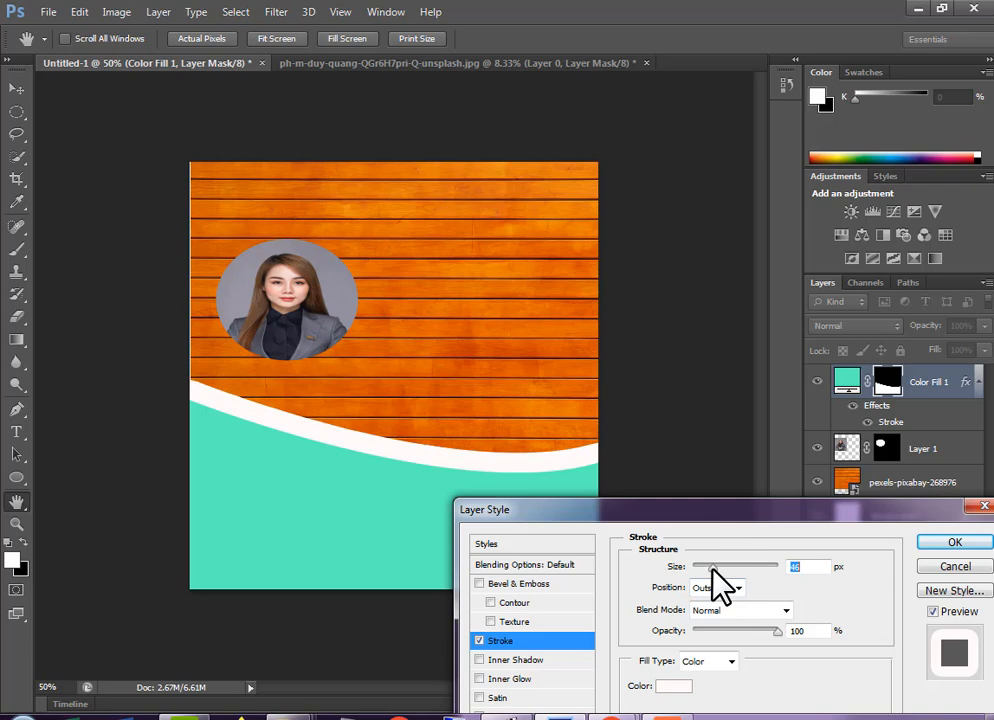
{"action": "left_click", "coordinate": [947, 541]}
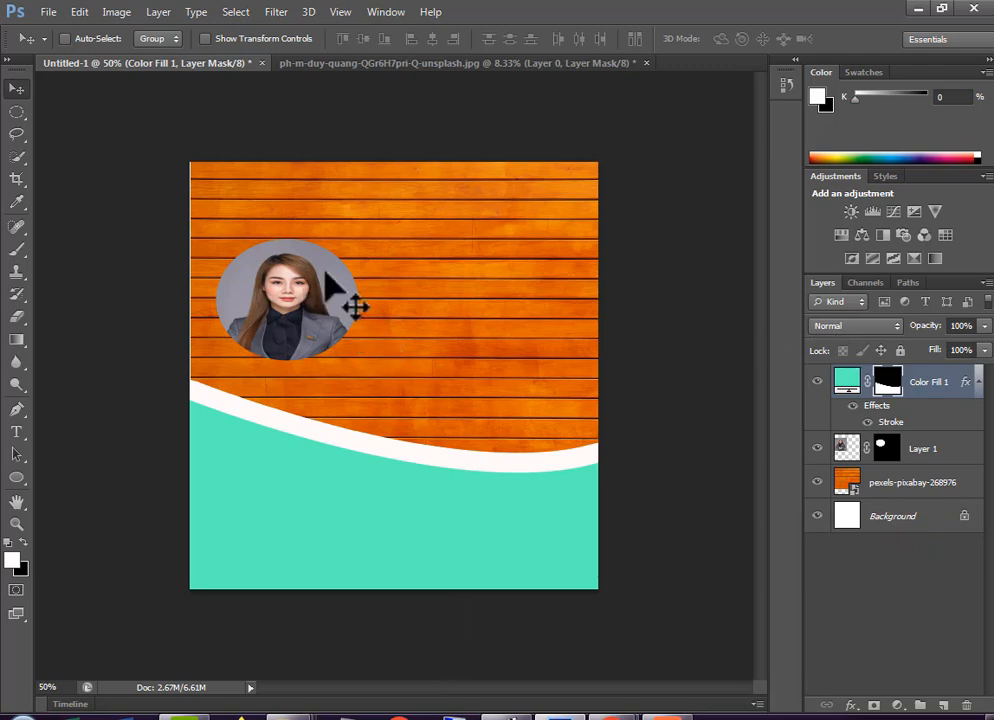
Enlarge the oval portrait on Layer 1 with Free Transform to about 121.49% width and 124.48% height, and shift it slightly upward
{"action": "right_click", "coordinate": [334, 303]}
{"action": "left_click", "coordinate": [328, 298]}
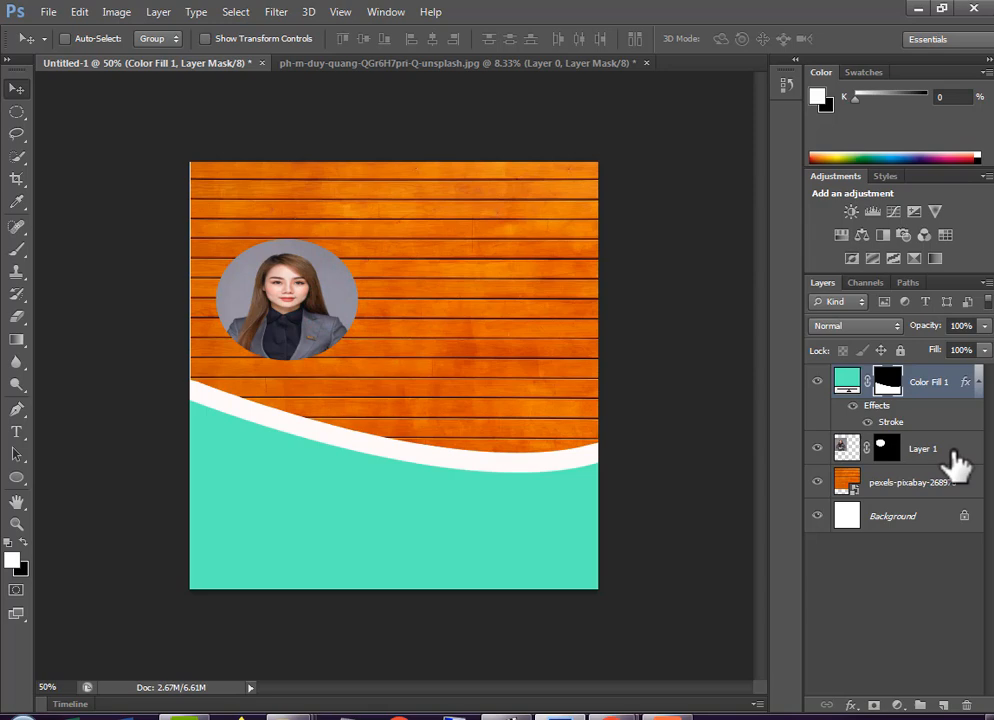
{"action": "right_click", "coordinate": [279, 285]}
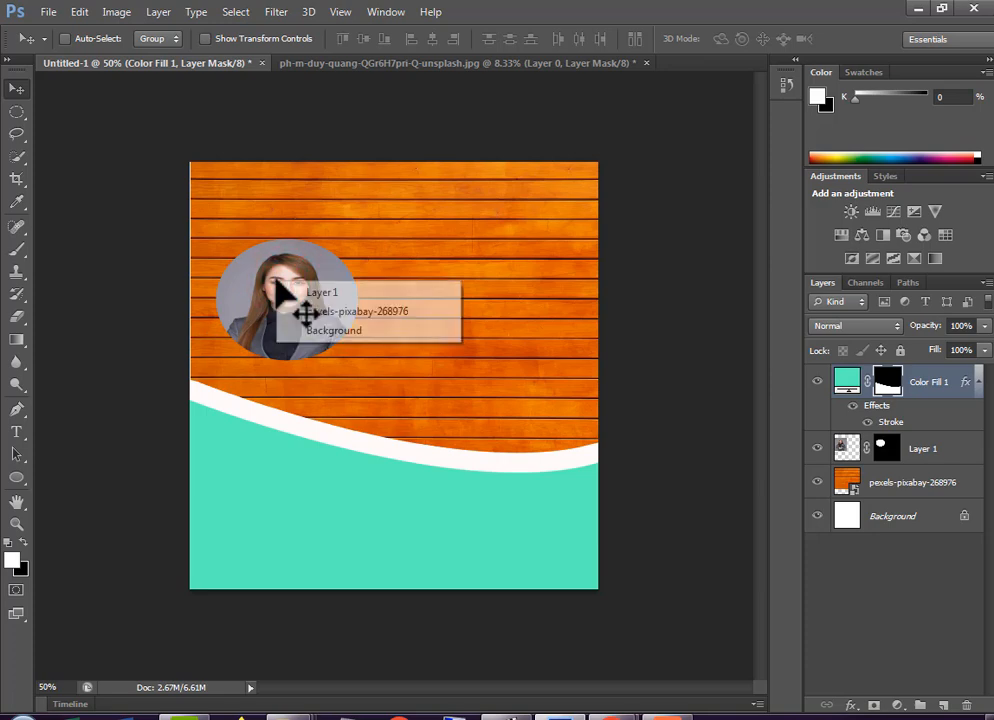
{"action": "left_click", "coordinate": [300, 292]}
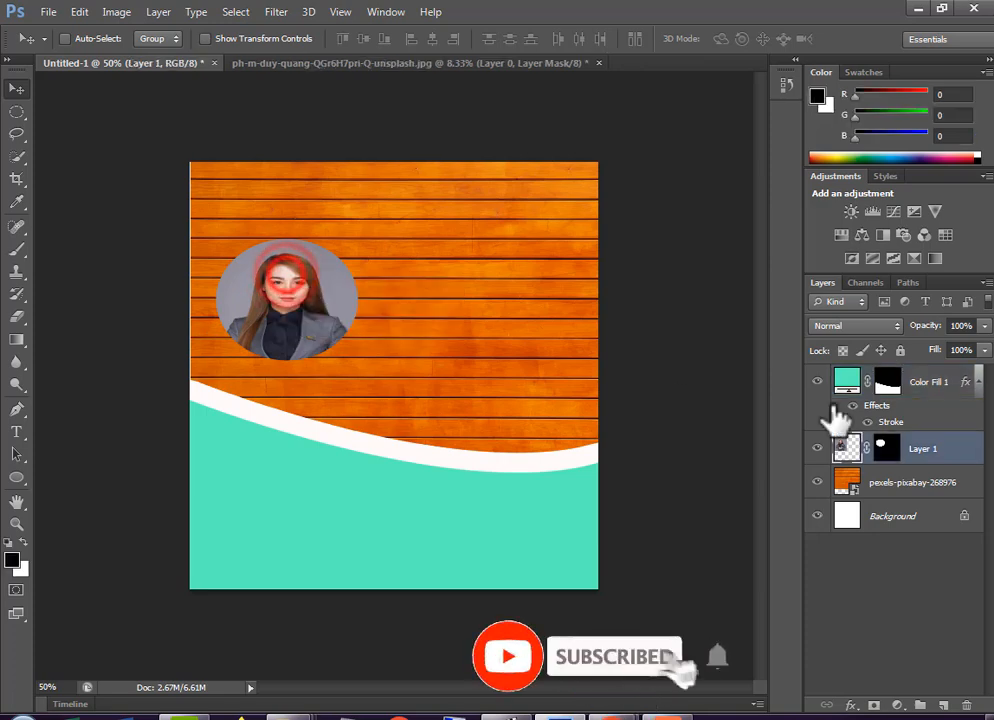
{"action": "left_click", "coordinate": [950, 455]}
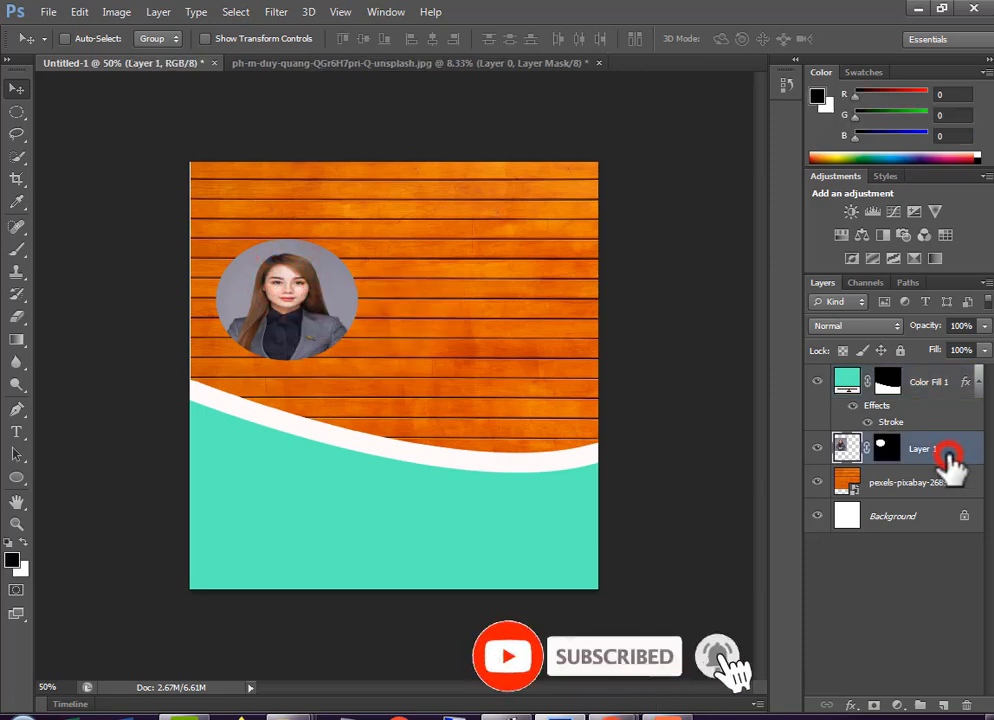
{"action": "left_click", "coordinate": [83, 11]}
{"action": "mouse_move", "coordinate": [142, 355]}
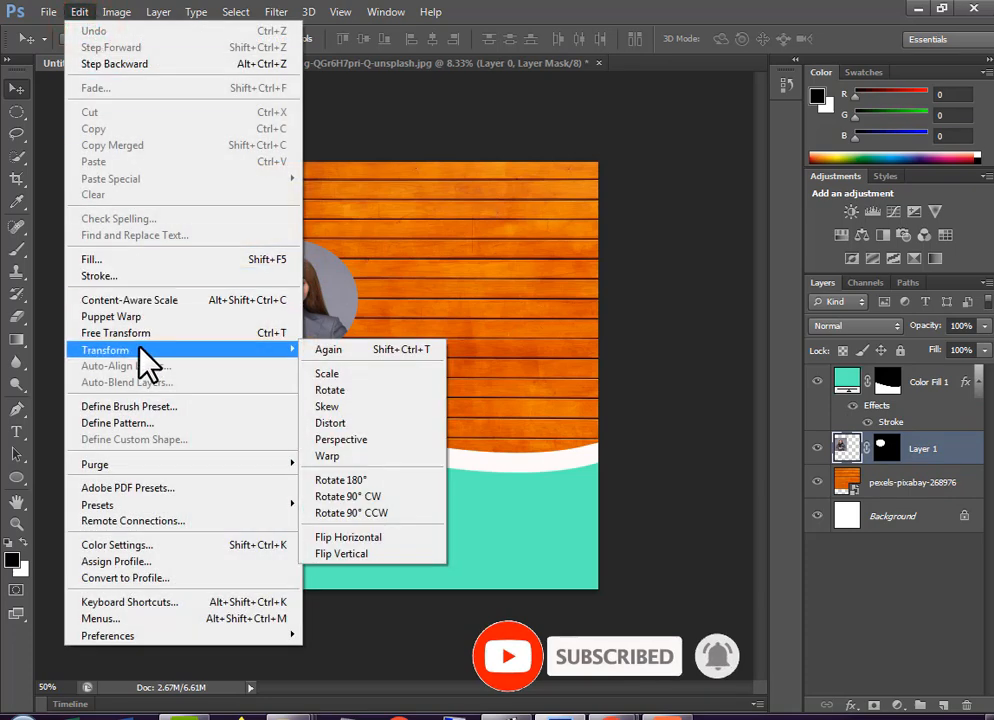
{"action": "left_click", "coordinate": [172, 334]}
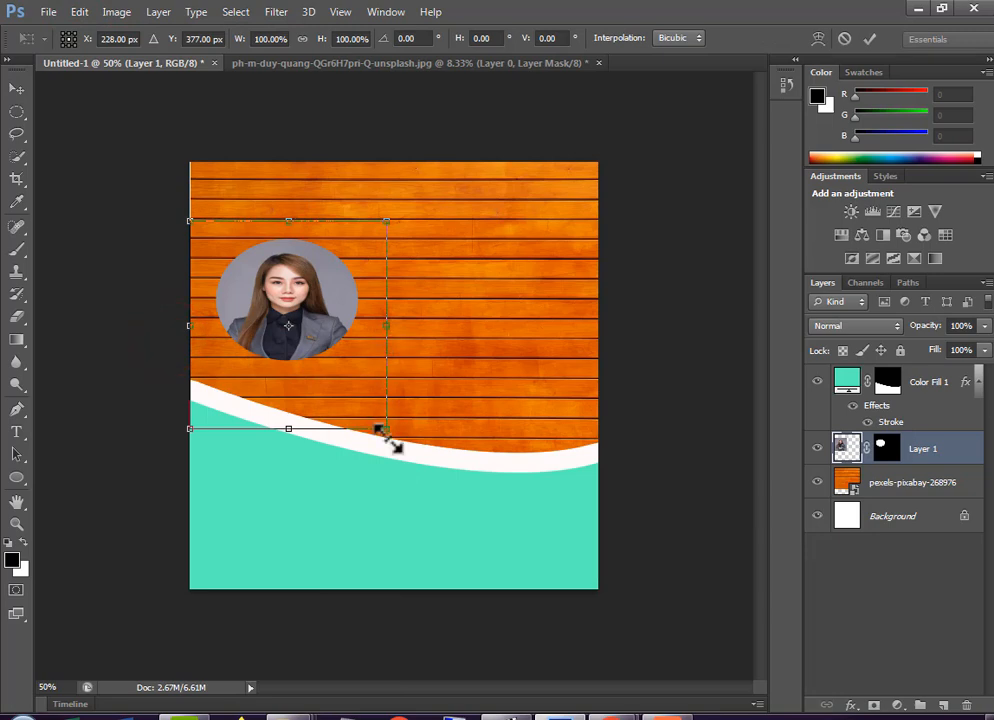
{"action": "left_click_drag", "start_coordinate": [387, 428], "coordinate": [430, 479]}
{"action": "left_click_drag", "start_coordinate": [348, 377], "coordinate": [348, 355]}
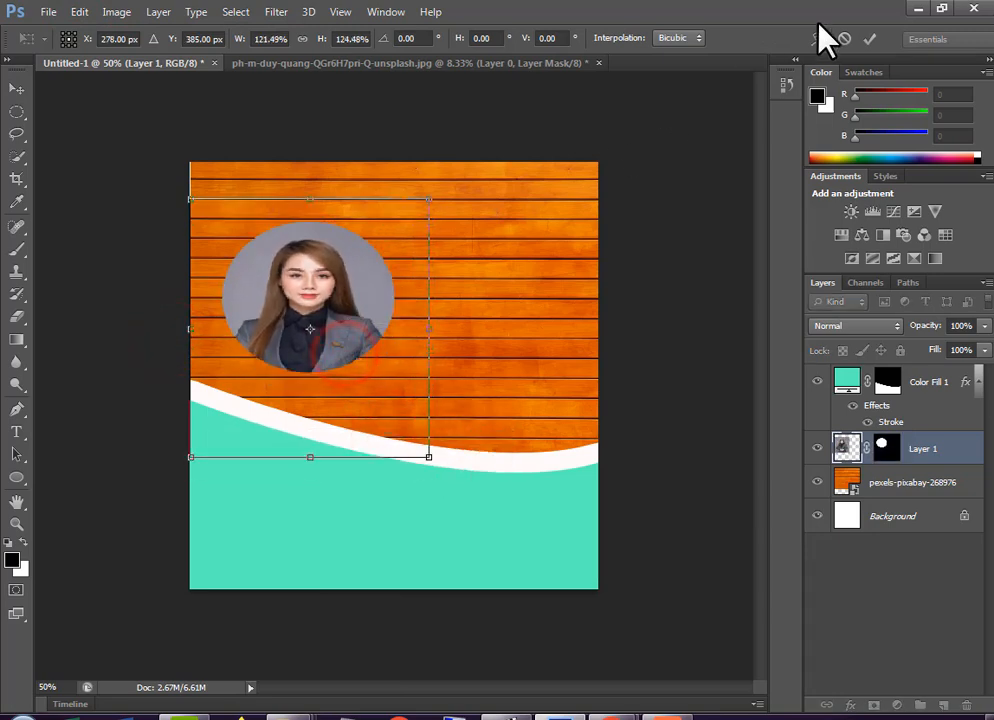
{"action": "left_click", "coordinate": [868, 38]}
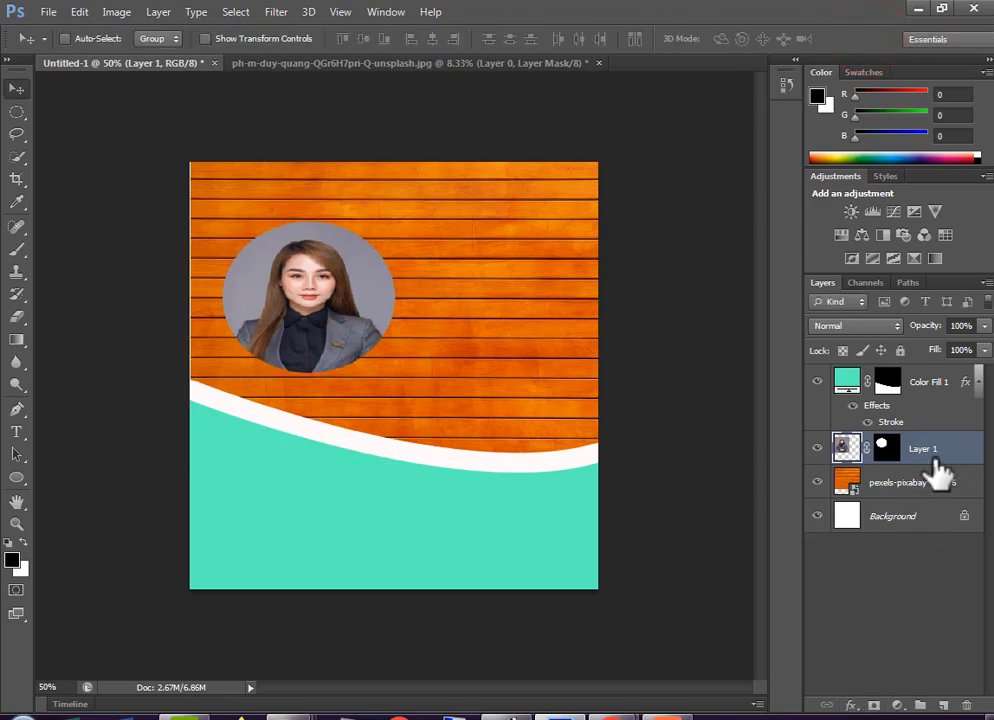
Add an outside Stroke of 21 px to the portrait on Layer 1
{"action": "left_click", "coordinate": [851, 704]}
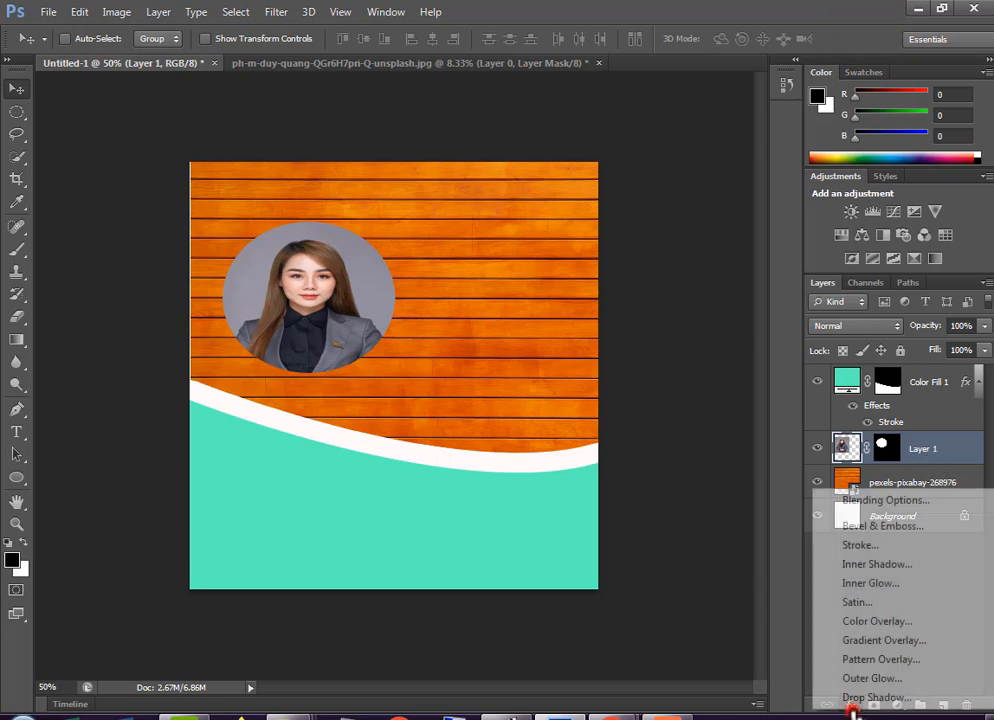
{"action": "left_click", "coordinate": [855, 546]}
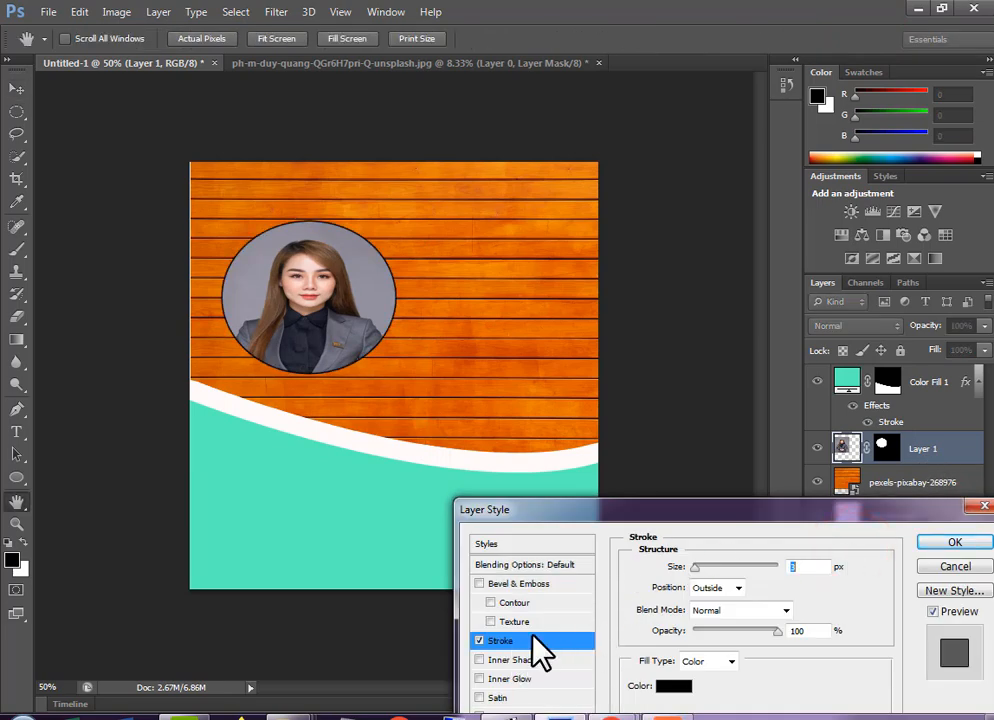
{"action": "left_click_drag", "start_coordinate": [698, 568], "coordinate": [704, 568]}
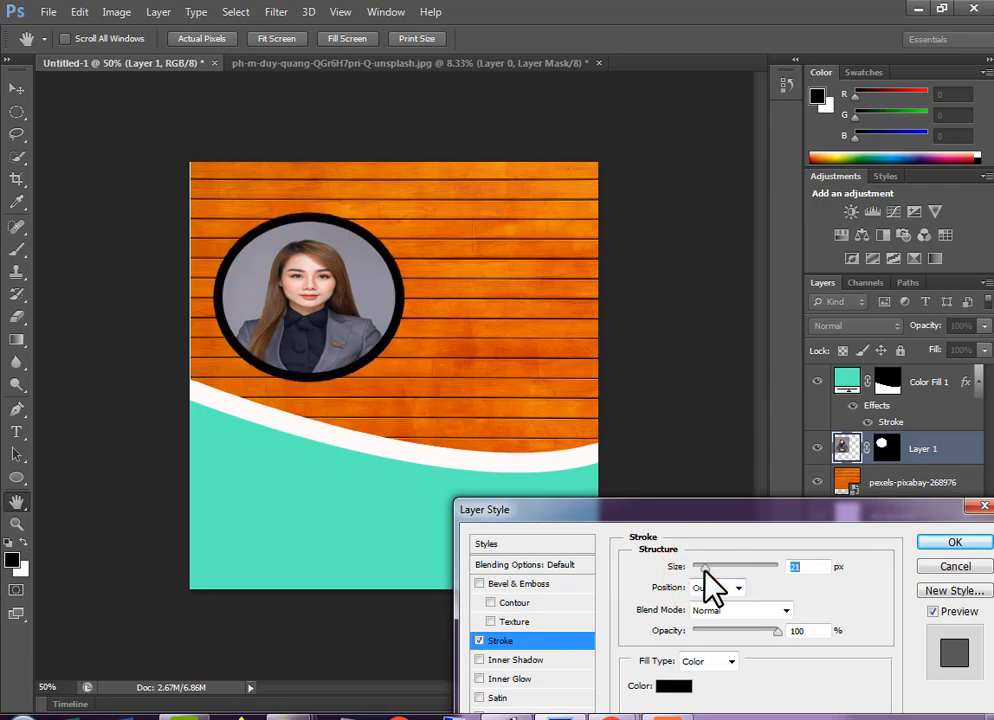
Set the portrait's stroke color to near-white with hue 137, saturation 1% and brightness 98%, and apply the layer style
{"action": "left_click", "coordinate": [672, 693]}
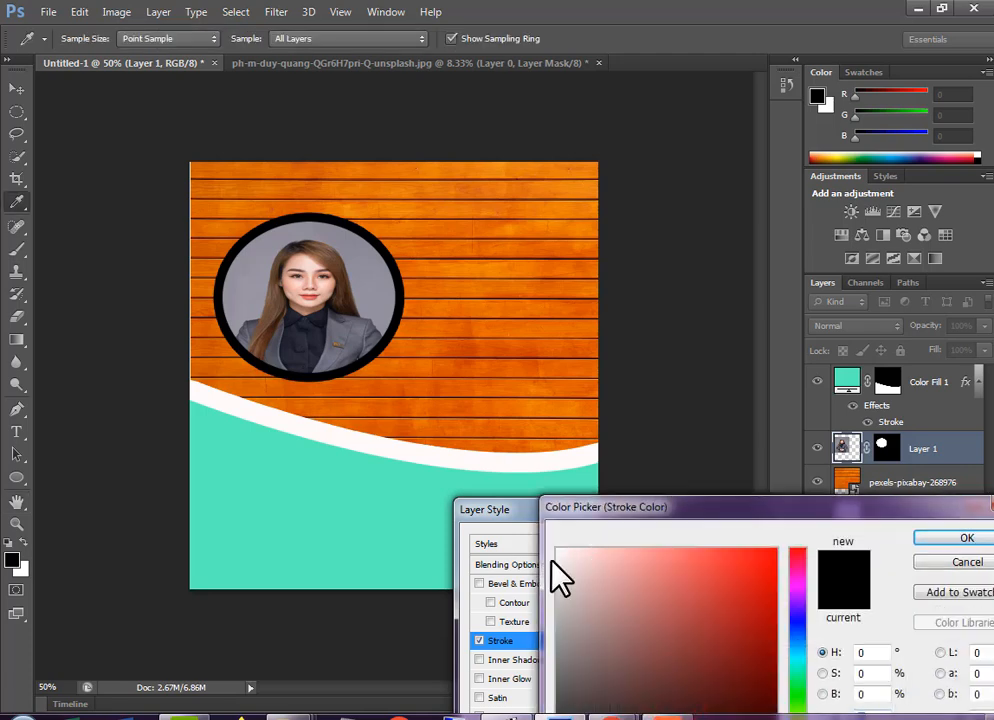
{"action": "left_click", "coordinate": [558, 551]}
{"action": "mouse_move", "coordinate": [714, 630]}
{"action": "left_mouse_down"}
{"action": "mouse_move", "coordinate": [743, 641]}
{"action": "mouse_move", "coordinate": [764, 630]}
{"action": "left_mouse_up"}
{"action": "left_click", "coordinate": [797, 593]}
{"action": "left_click", "coordinate": [797, 685]}
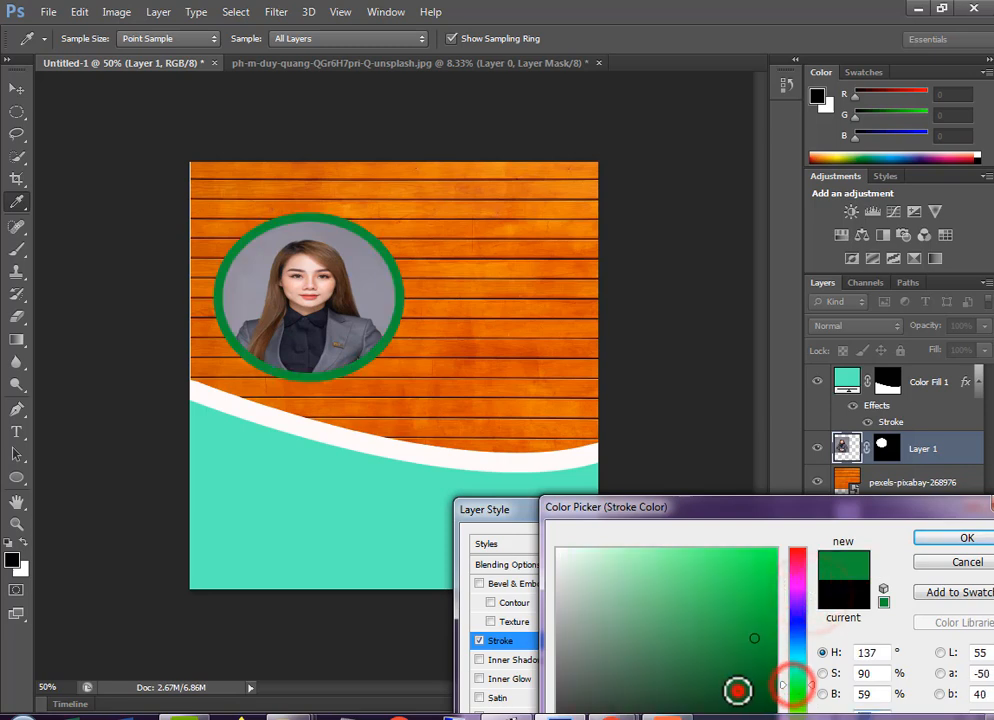
{"action": "left_click", "coordinate": [738, 691]}
{"action": "left_click", "coordinate": [688, 671]}
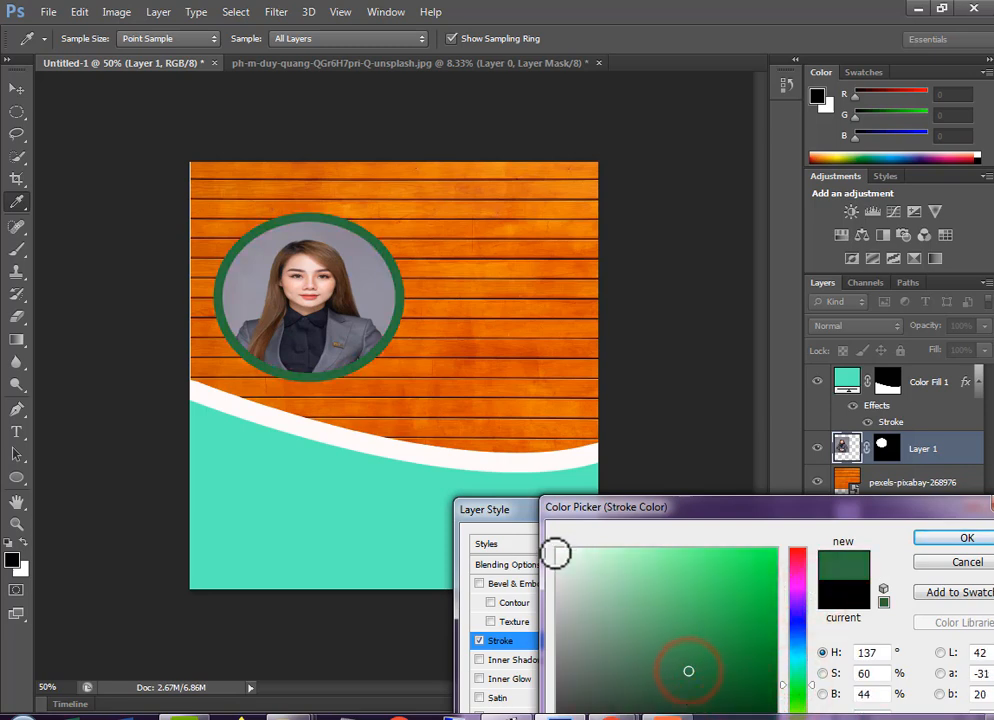
{"action": "left_click", "coordinate": [557, 552]}
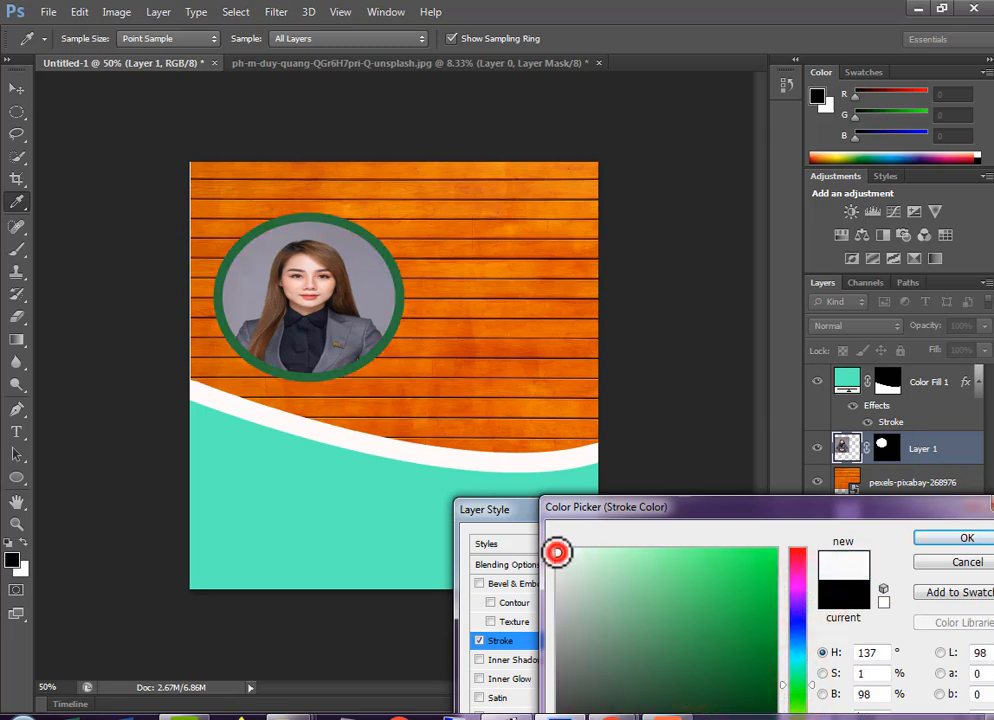
{"action": "left_click", "coordinate": [962, 540]}
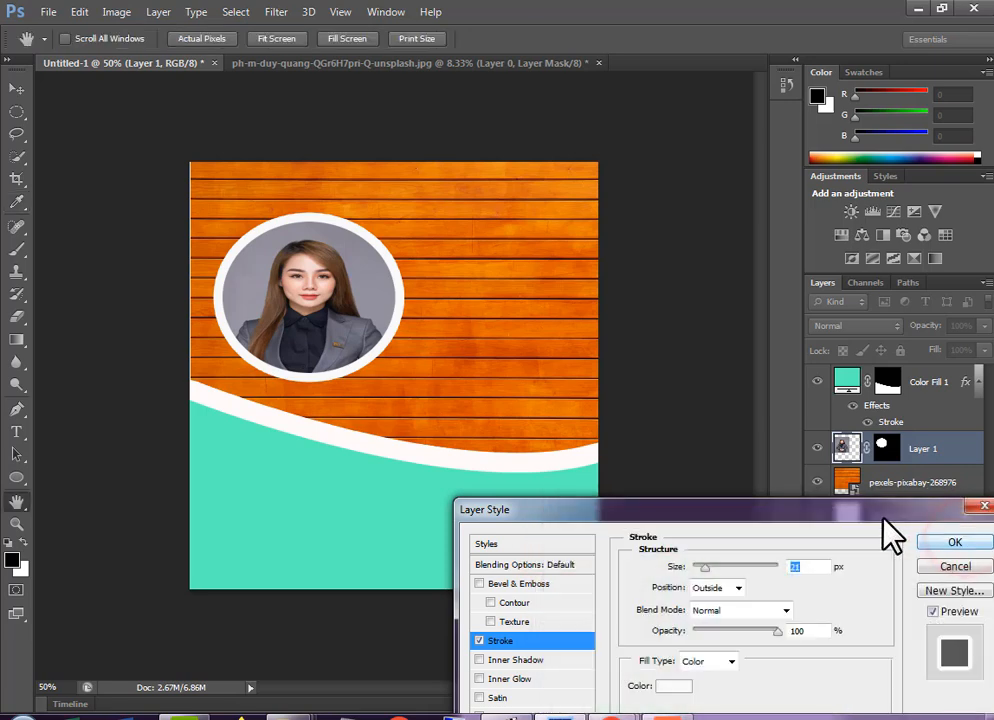
{"action": "left_click_drag", "start_coordinate": [883, 521], "coordinate": [826, 399]}
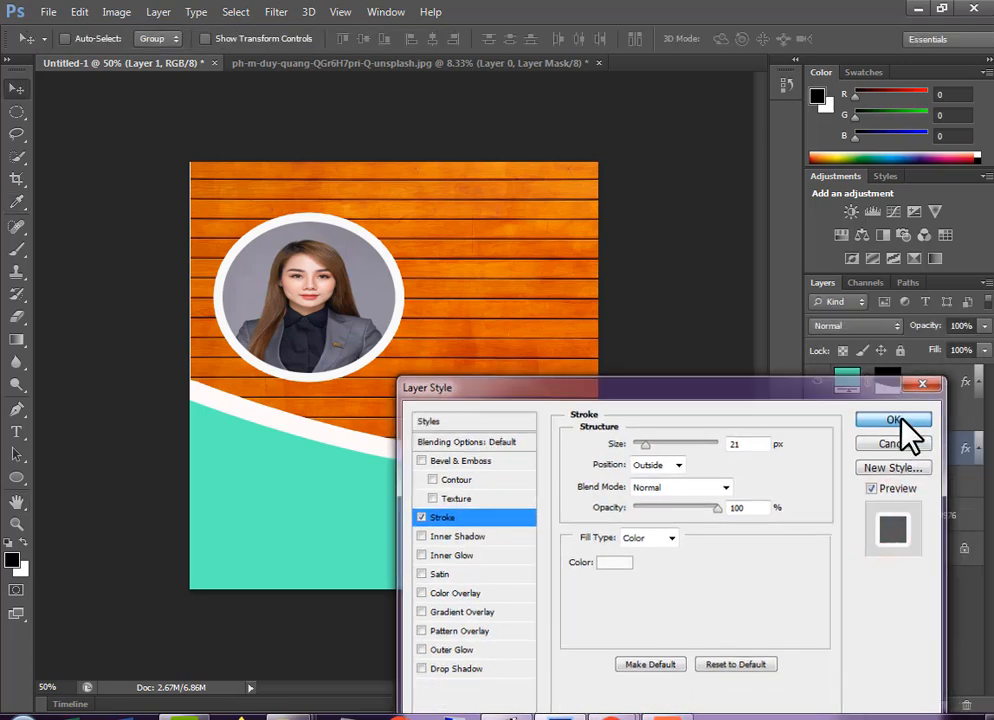
{"action": "left_click", "coordinate": [902, 418]}
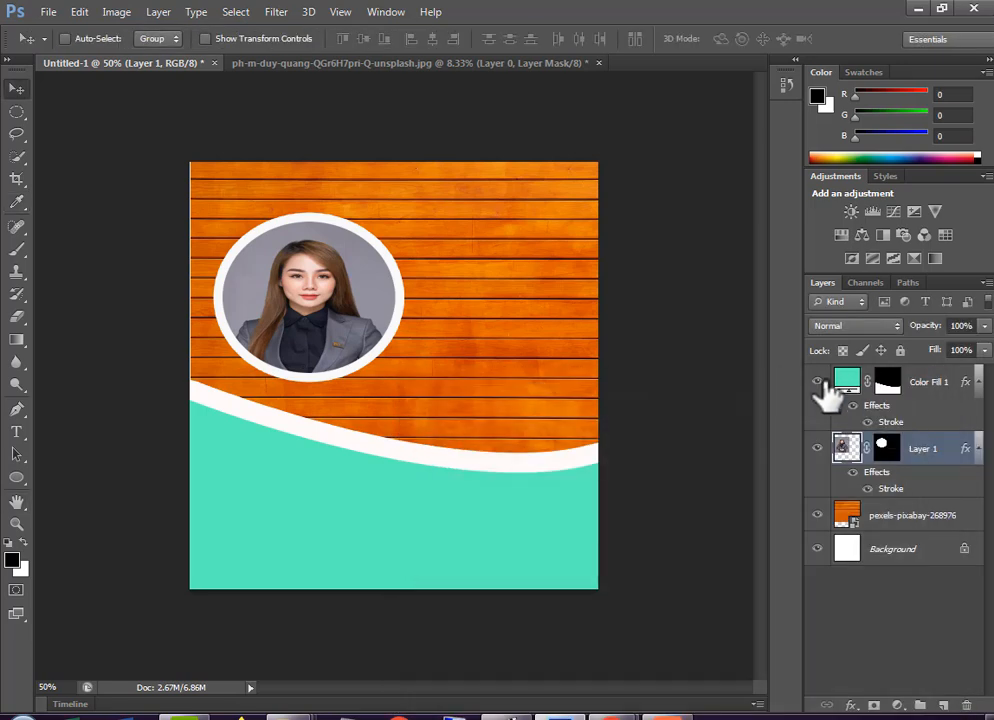
Add the text "Design" in Figurativative on a new layer above Layer 1, scaled to 37.59 pt and placed right of the portrait above the white curve
{"action": "left_click", "coordinate": [943, 706]}
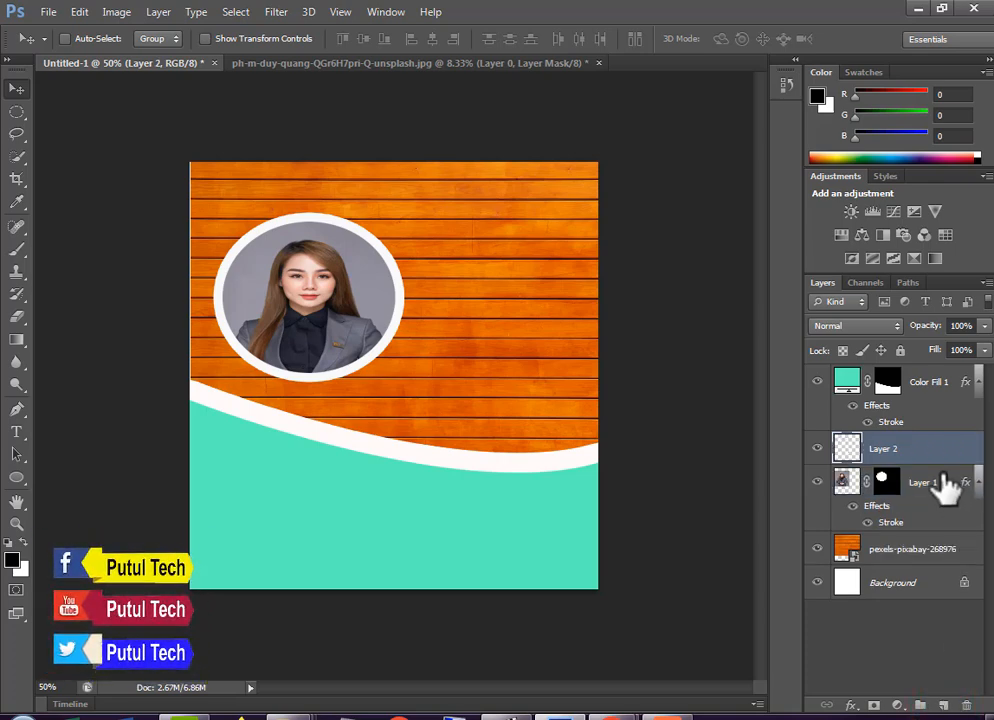
{"action": "left_click", "coordinate": [14, 434]}
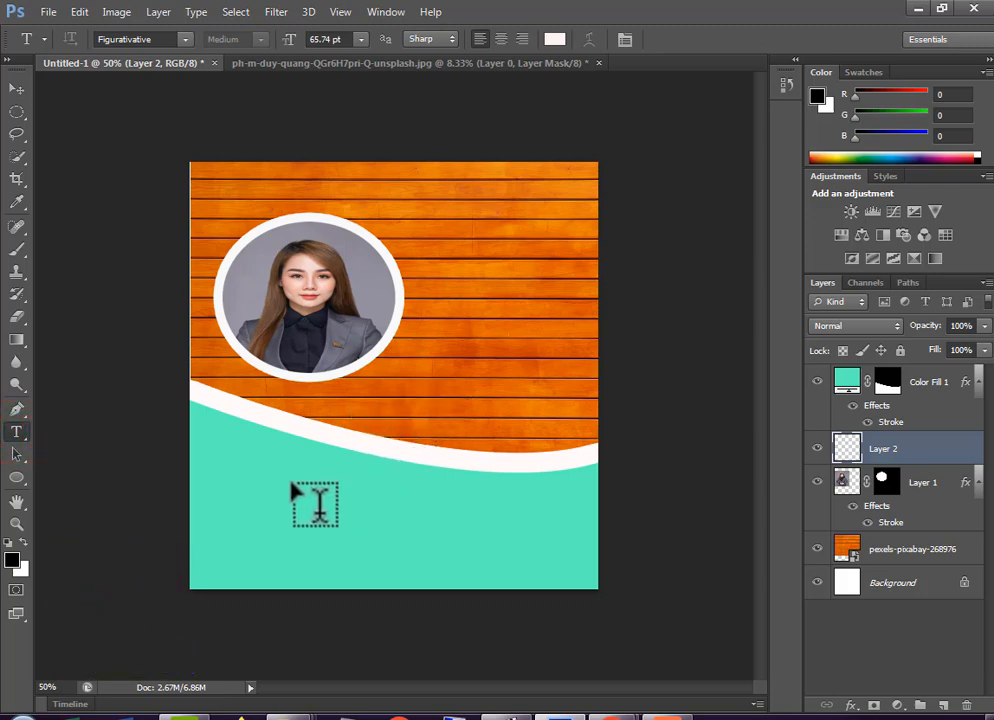
{"action": "left_click", "coordinate": [272, 507]}
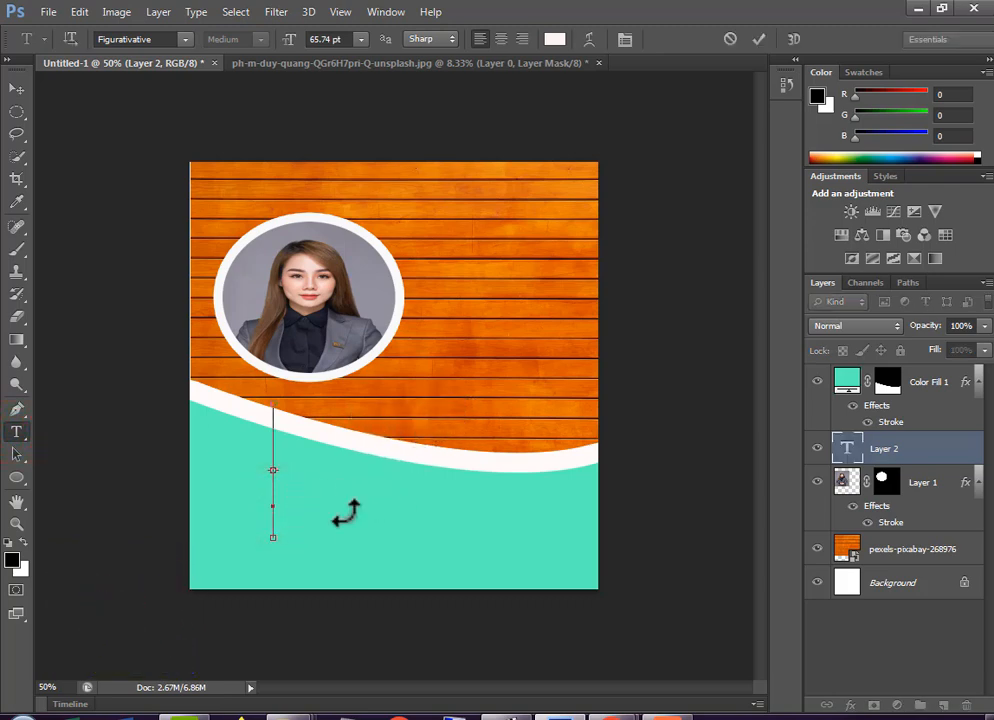
{"action": "left_click_drag", "start_coordinate": [345, 497], "coordinate": [465, 397]}
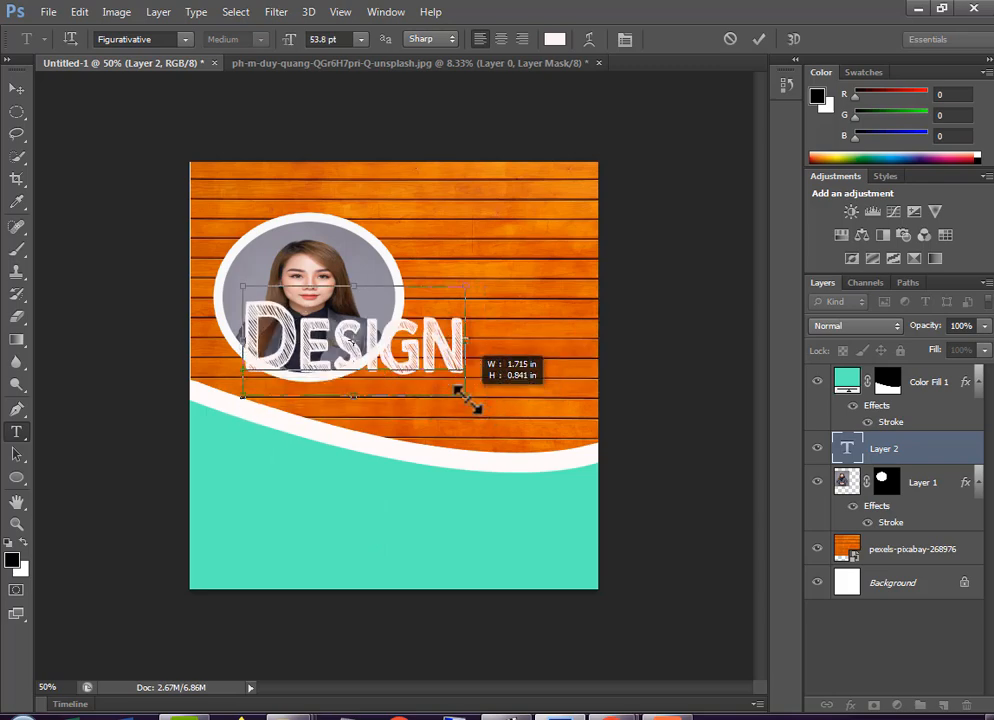
{"action": "left_click_drag", "start_coordinate": [510, 408], "coordinate": [328, 395]}
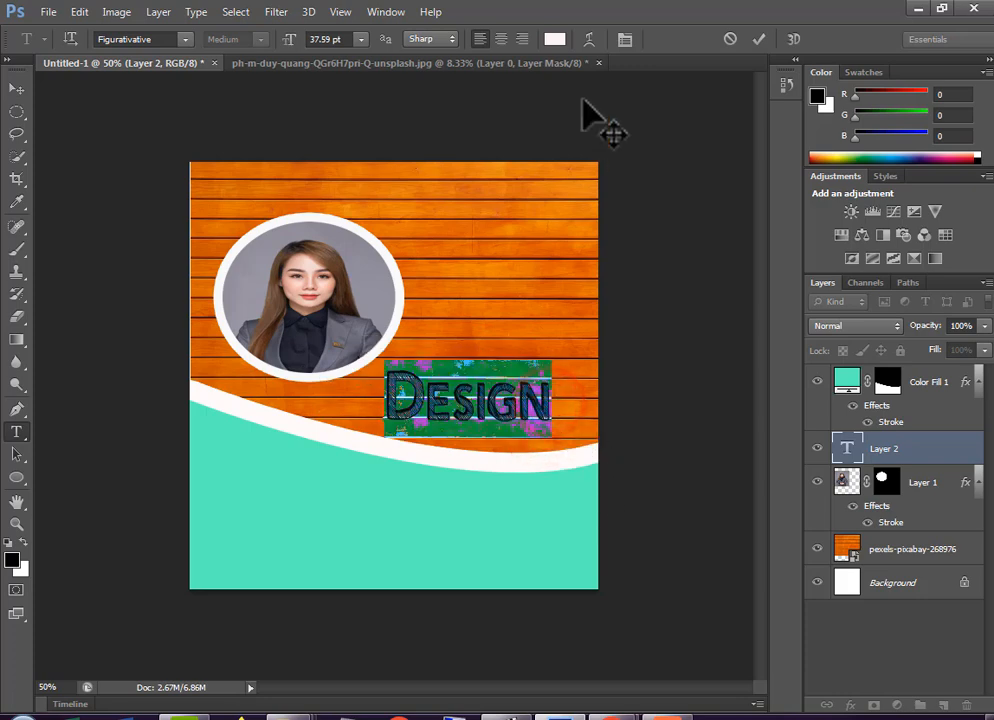
Set the Design text color to near-white with hue 281, saturation 0% and brightness 99%
{"action": "left_click", "coordinate": [553, 39]}
{"action": "left_click", "coordinate": [724, 574]}
{"action": "left_click", "coordinate": [792, 594]}
{"action": "left_click", "coordinate": [557, 550]}
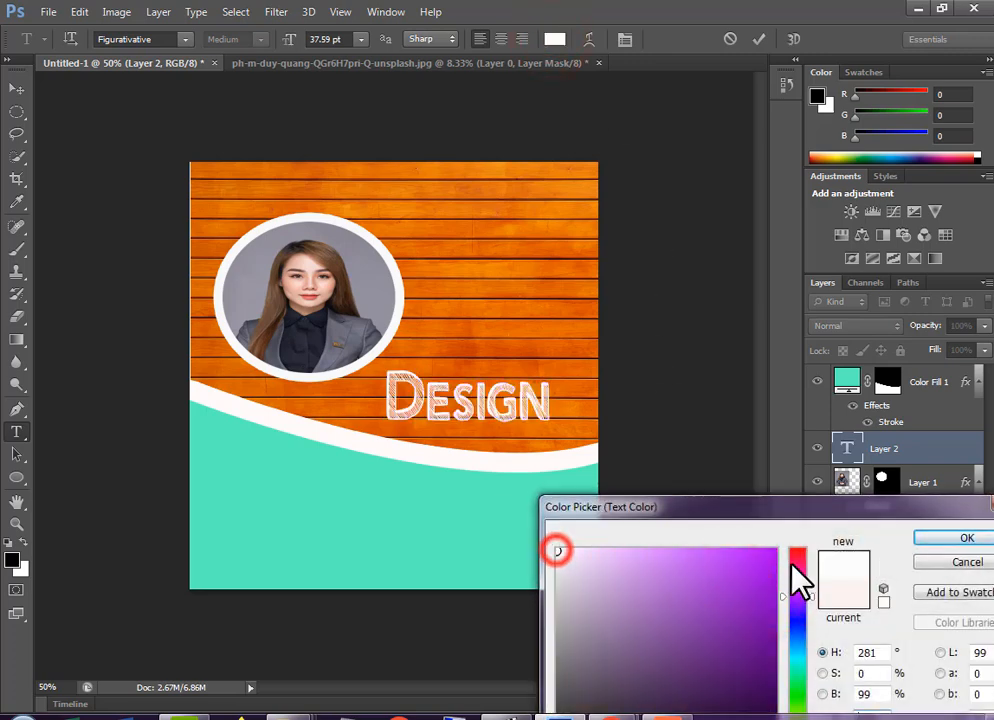
{"action": "left_click", "coordinate": [943, 538]}
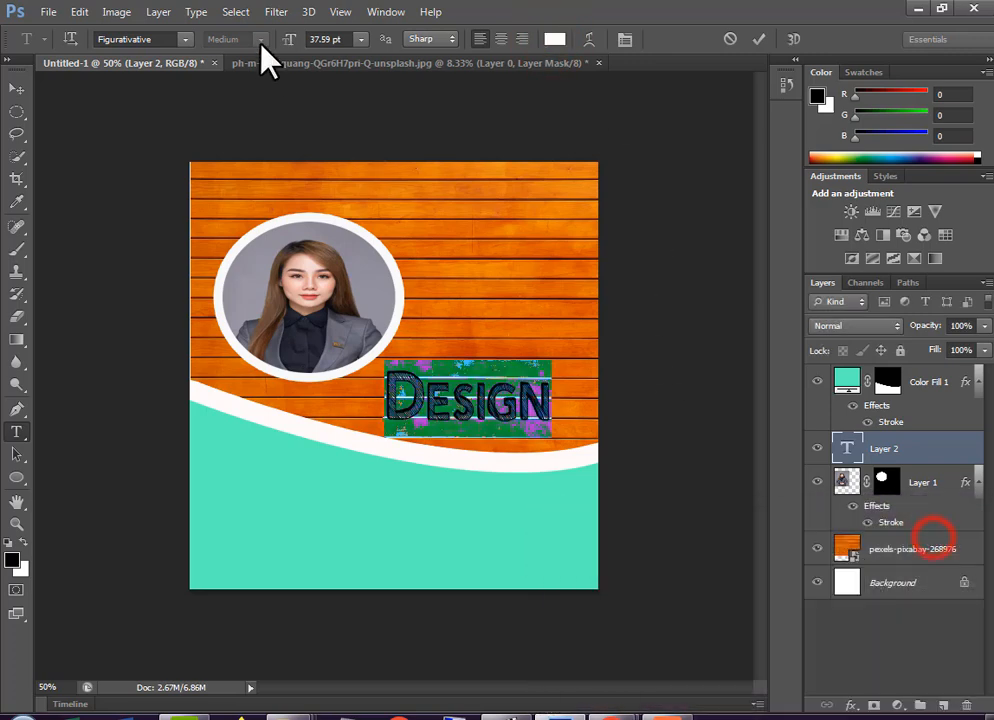
Keep the Figurativative font, finish editing the Design text, and open the text layer's Blending Options
{"action": "left_click", "coordinate": [185, 40]}
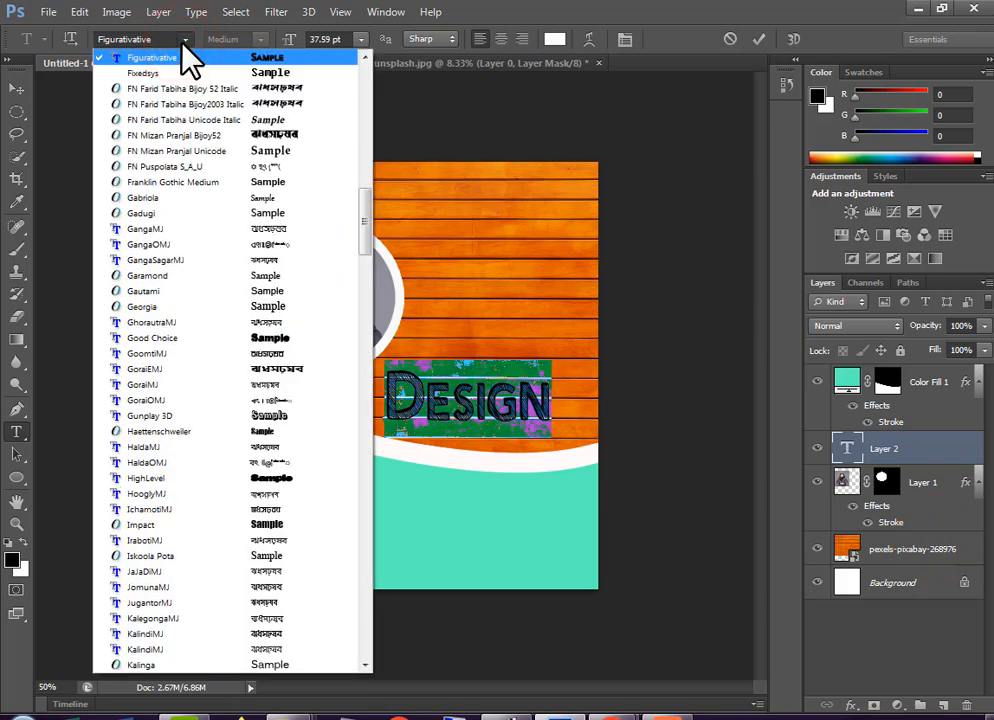
{"action": "left_click", "coordinate": [186, 40]}
{"action": "left_click", "coordinate": [470, 418]}
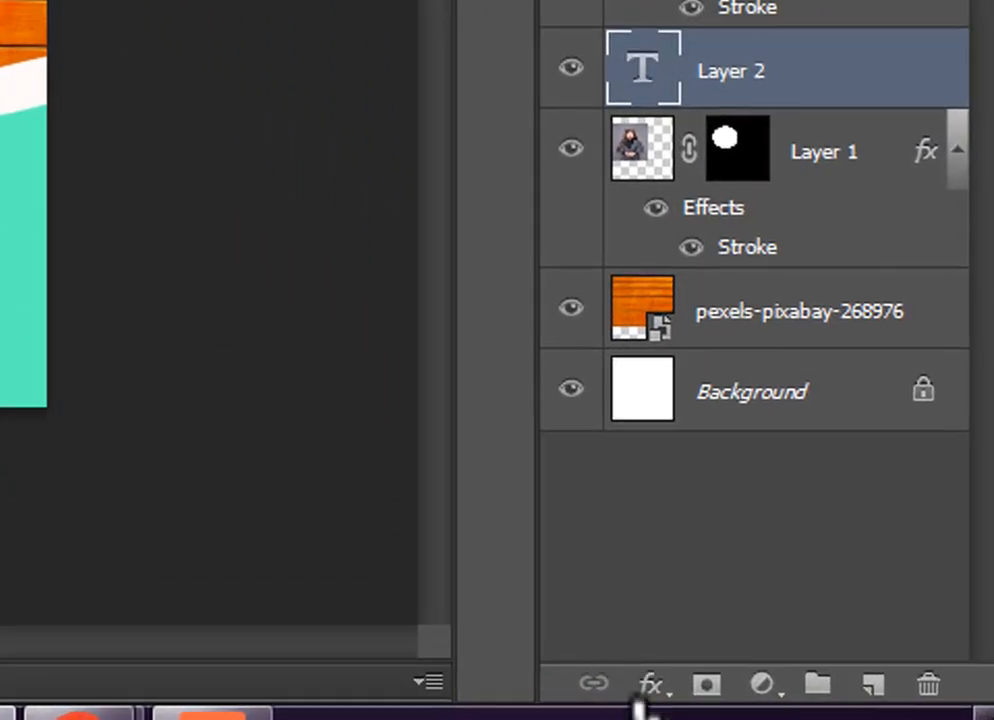
{"action": "left_click", "coordinate": [714, 690]}
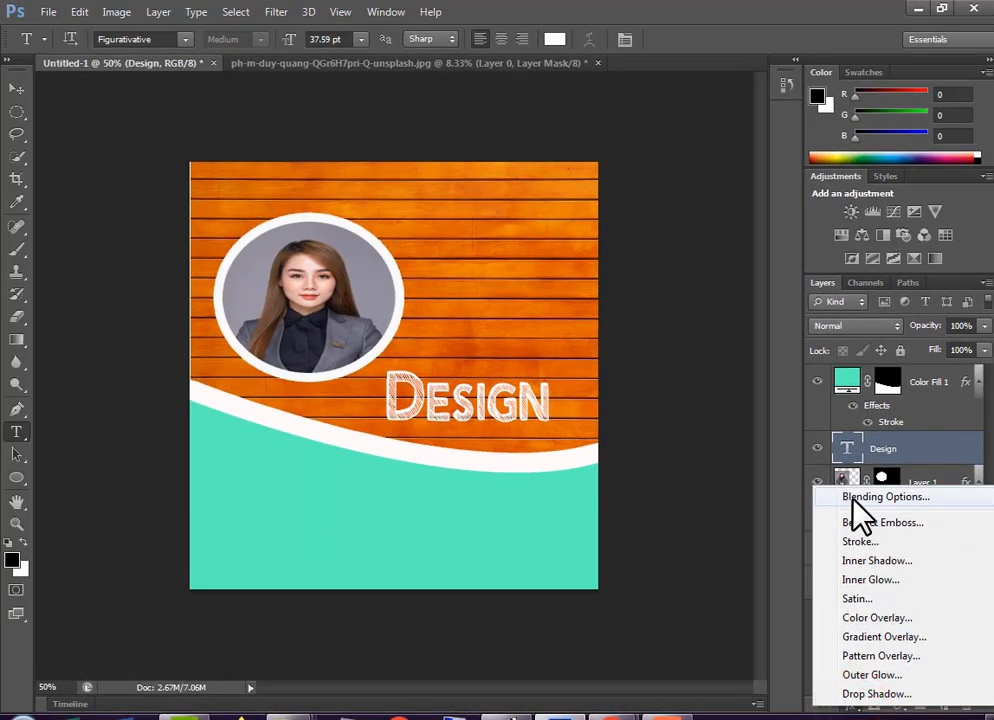
{"action": "left_click", "coordinate": [856, 497]}
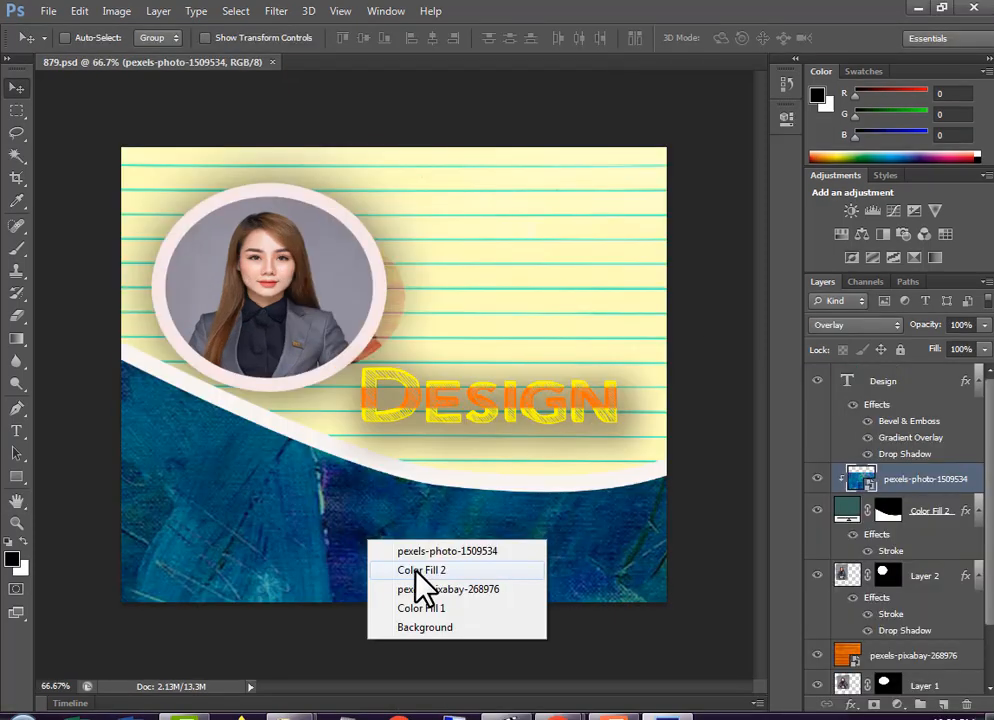
In the 879.psd document, delete the blue texture layer pexels-photo-1509534 clipped to Color Fill 2
{"action": "left_click", "coordinate": [415, 551]}
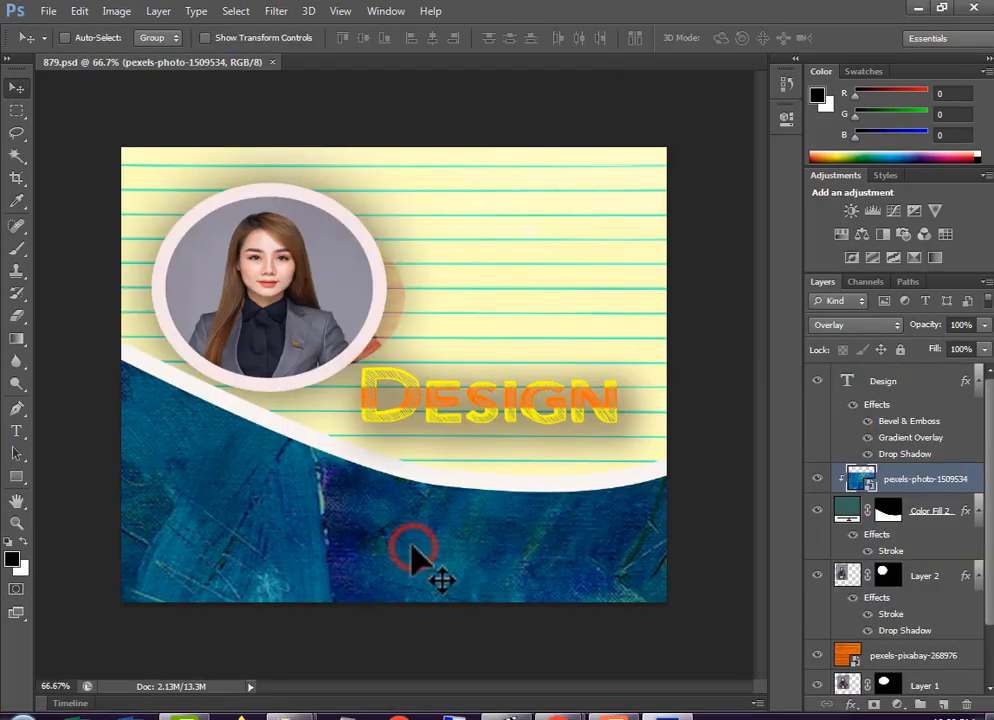
{"action": "key", "text": "Delete"}
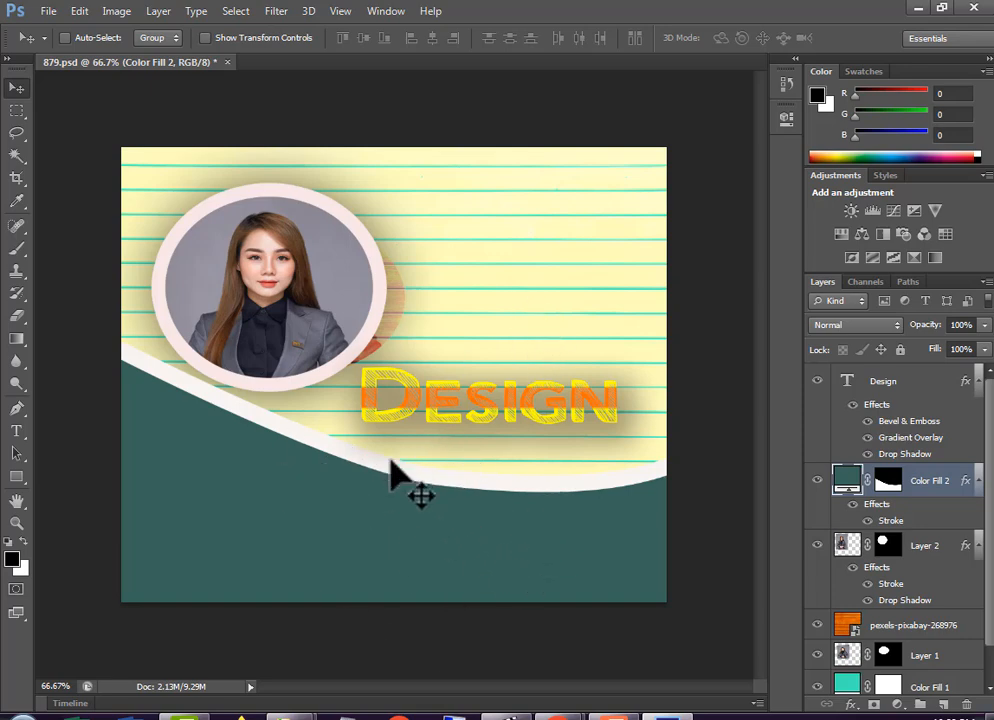
Select the wood layer pexels-pixabay-268976, cycle through its blend modes, and set it to Hue
{"action": "right_click", "coordinate": [569, 302]}
{"action": "left_click", "coordinate": [620, 315]}
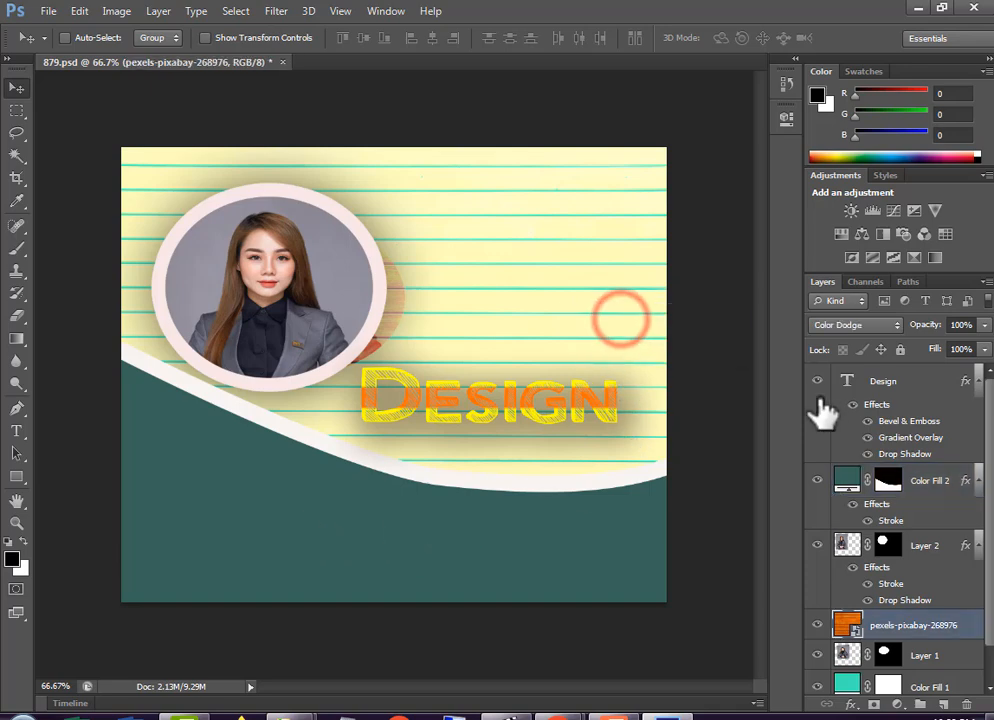
{"action": "left_click", "coordinate": [857, 325]}
{"action": "left_click", "coordinate": [843, 366]}
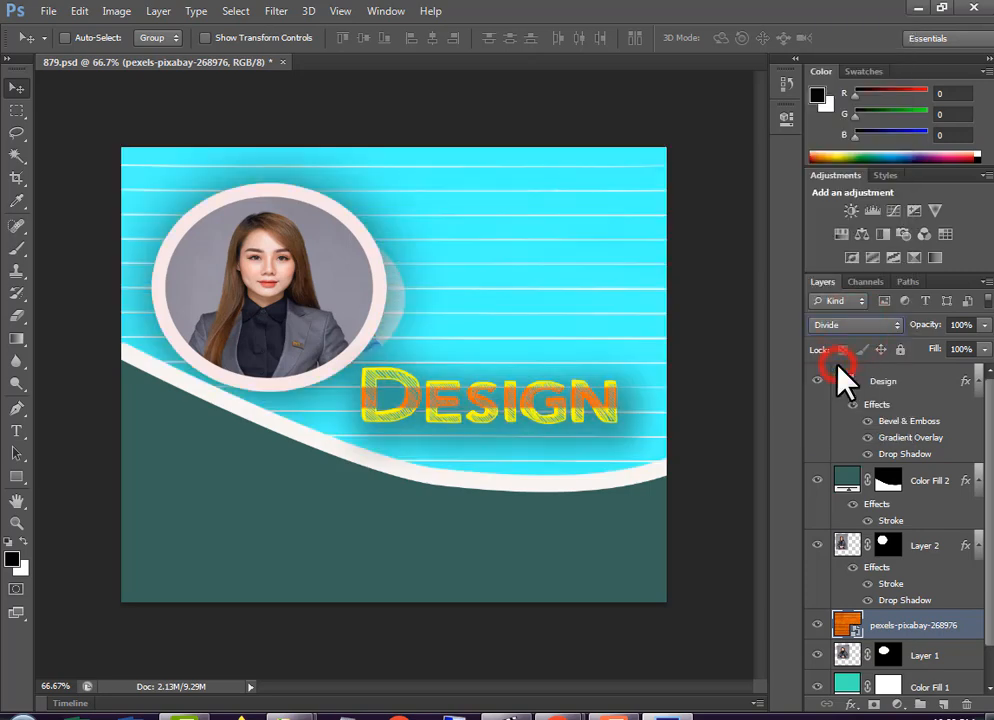
{"action": "key", "text": "Up"}
{"action": "key", "text": "Up"}
{"action": "key", "text": "Up"}
{"action": "key", "text": "Up"}
{"action": "key", "text": "Up"}
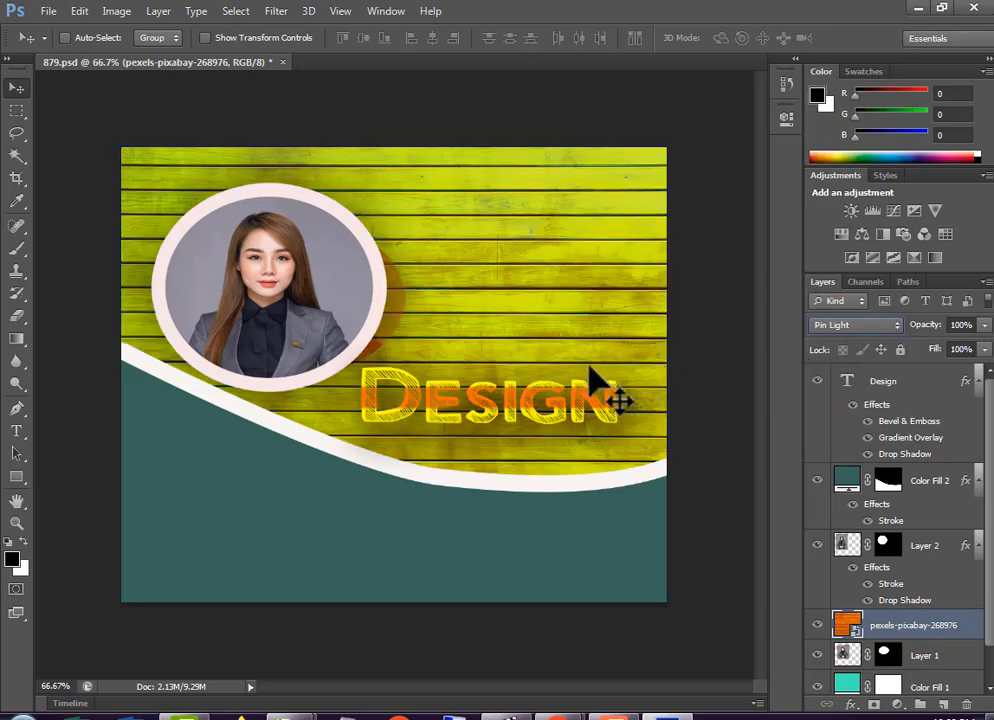
{"action": "key", "text": "Up"}
{"action": "key", "text": "Up"}
{"action": "key", "text": "Up"}
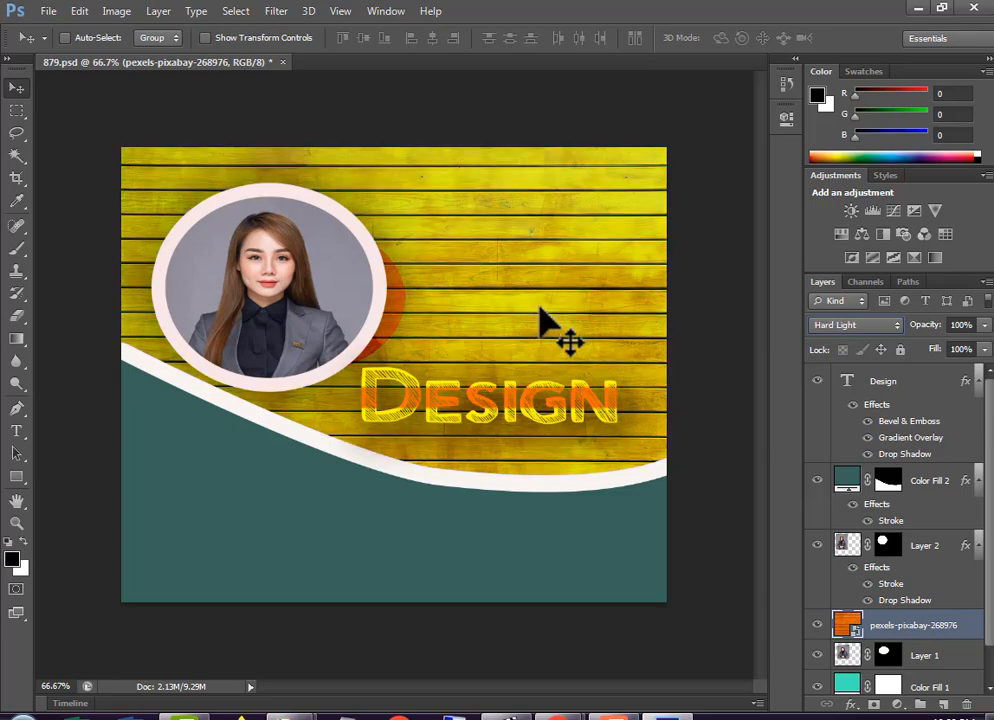
{"action": "key", "text": "Down"}
{"action": "key", "text": "Down"}
{"action": "key", "text": "Down"}
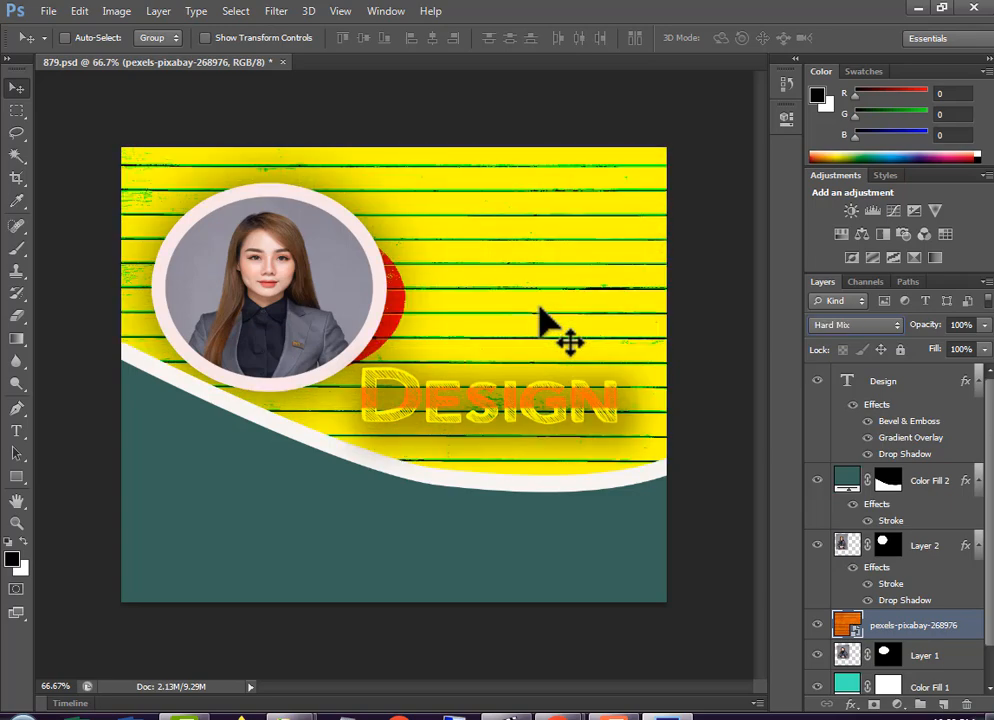
{"action": "key", "text": "Down"}
{"action": "key", "text": "Down"}
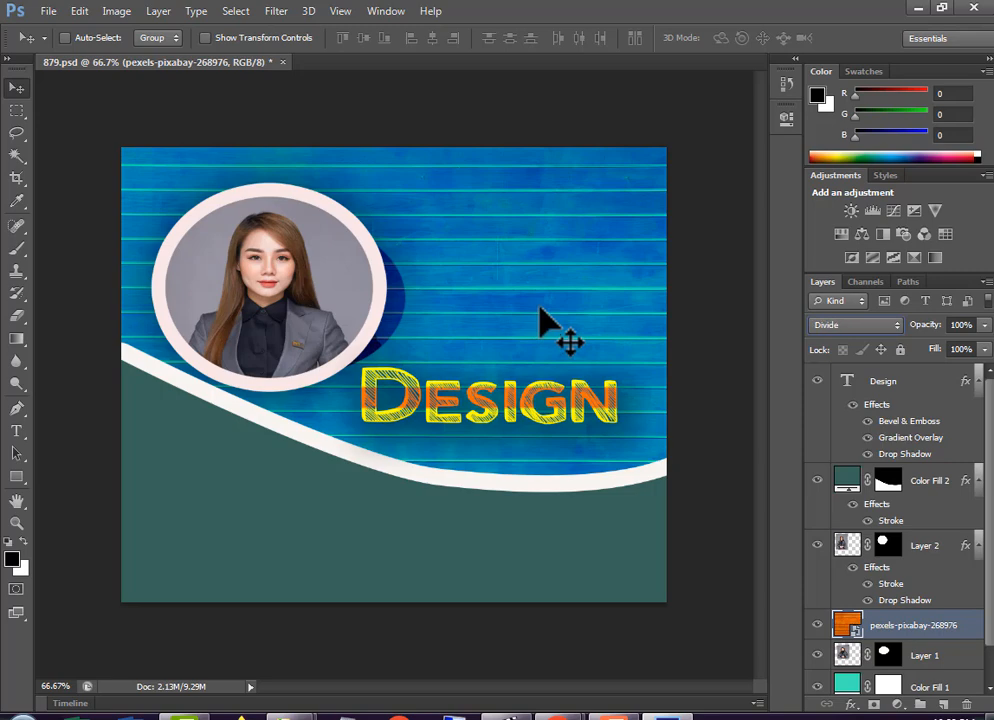
{"action": "key", "text": "Down"}
{"action": "key", "text": "Down"}
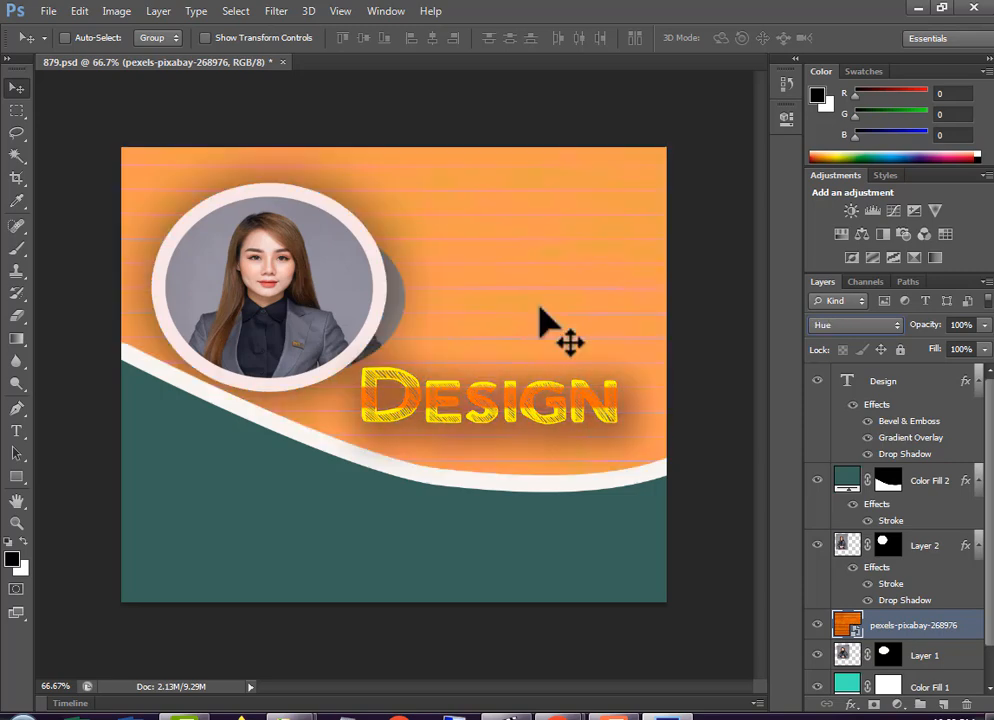
Select the Design text layer and show the preset styles in its Layer Style dialog
{"action": "right_click", "coordinate": [487, 403]}
{"action": "left_click", "coordinate": [537, 418]}
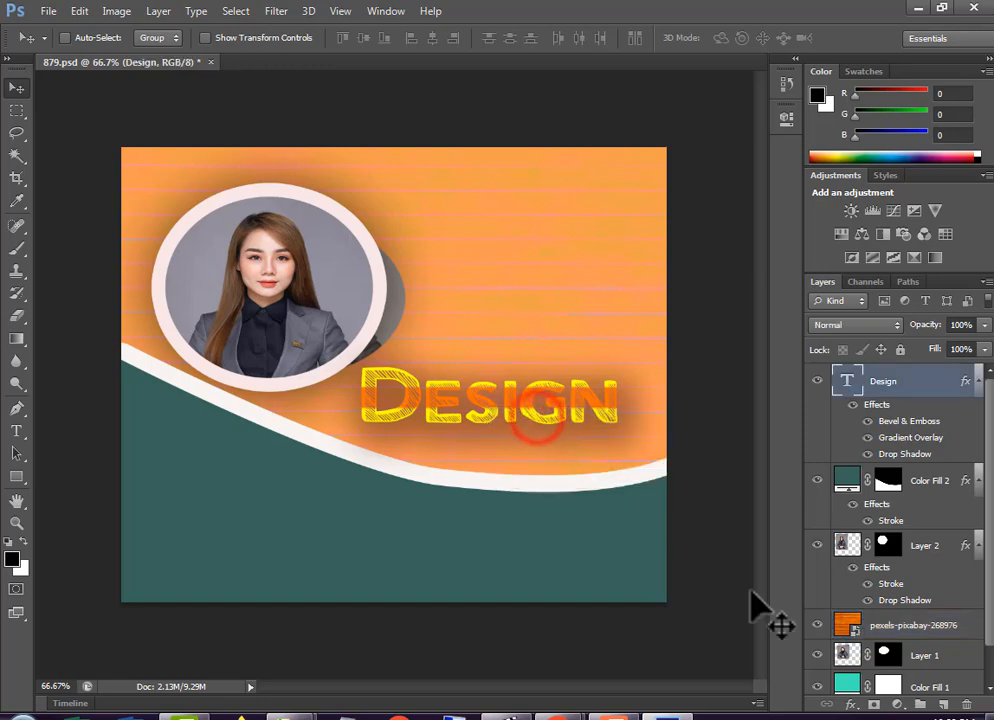
{"action": "left_click", "coordinate": [852, 705]}
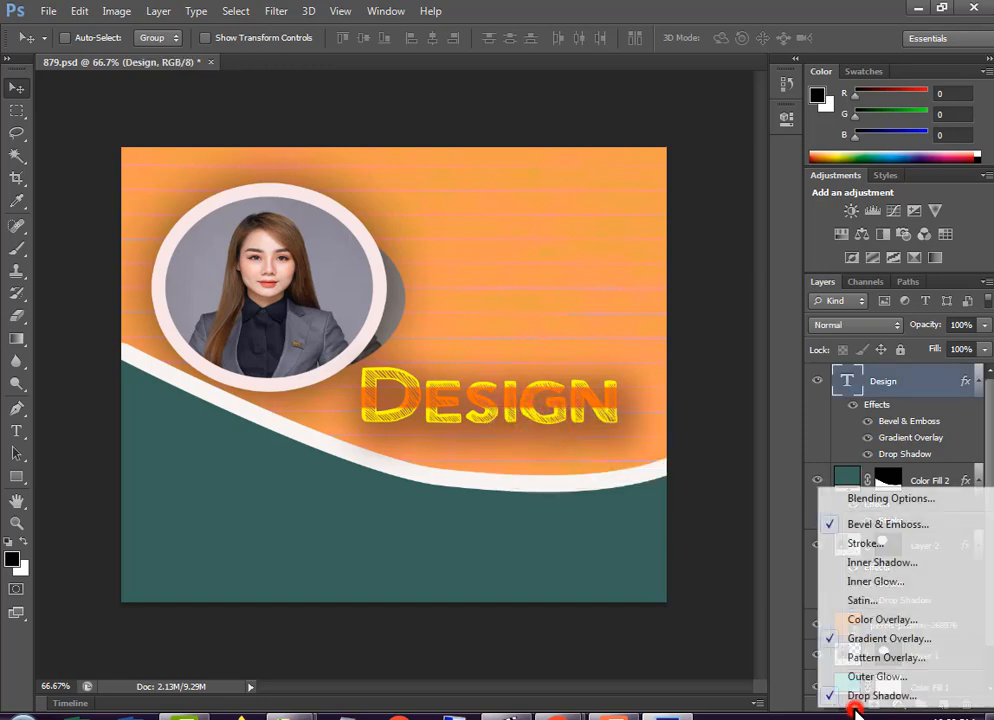
{"action": "left_click", "coordinate": [861, 500]}
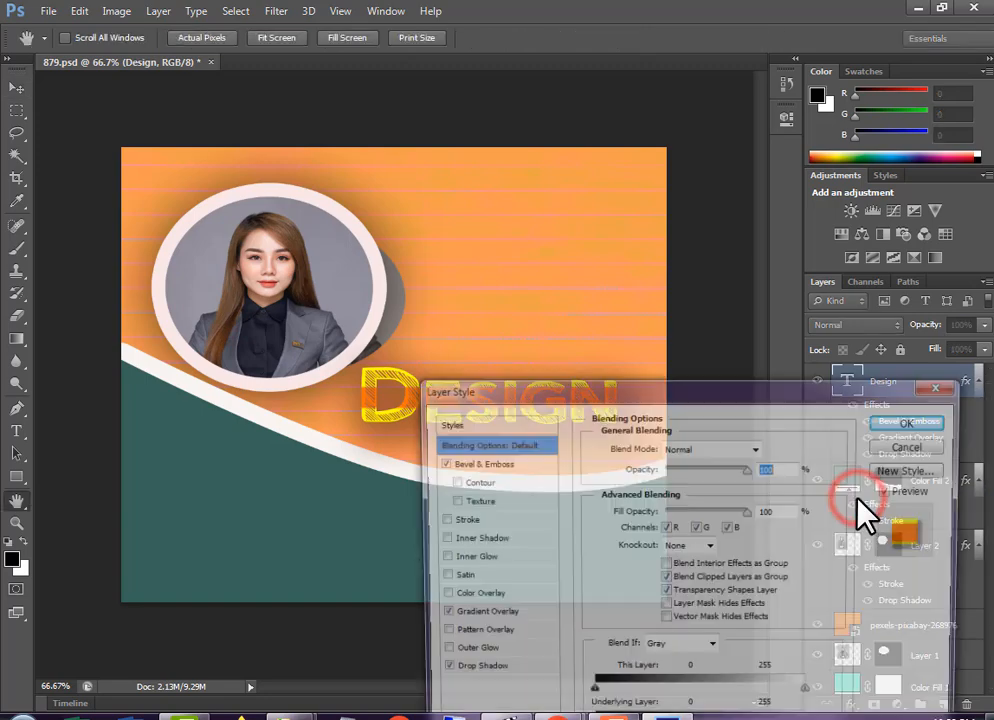
{"action": "left_click", "coordinate": [458, 422]}
{"action": "left_click_drag", "start_coordinate": [570, 395], "coordinate": [486, 468]}
Try various preset styles on the Design text, including the light blue, chrome and black contoured ones
{"action": "left_click", "coordinate": [577, 515]}
{"action": "left_click", "coordinate": [604, 515]}
{"action": "left_click", "coordinate": [632, 515]}
{"action": "left_click", "coordinate": [688, 515]}
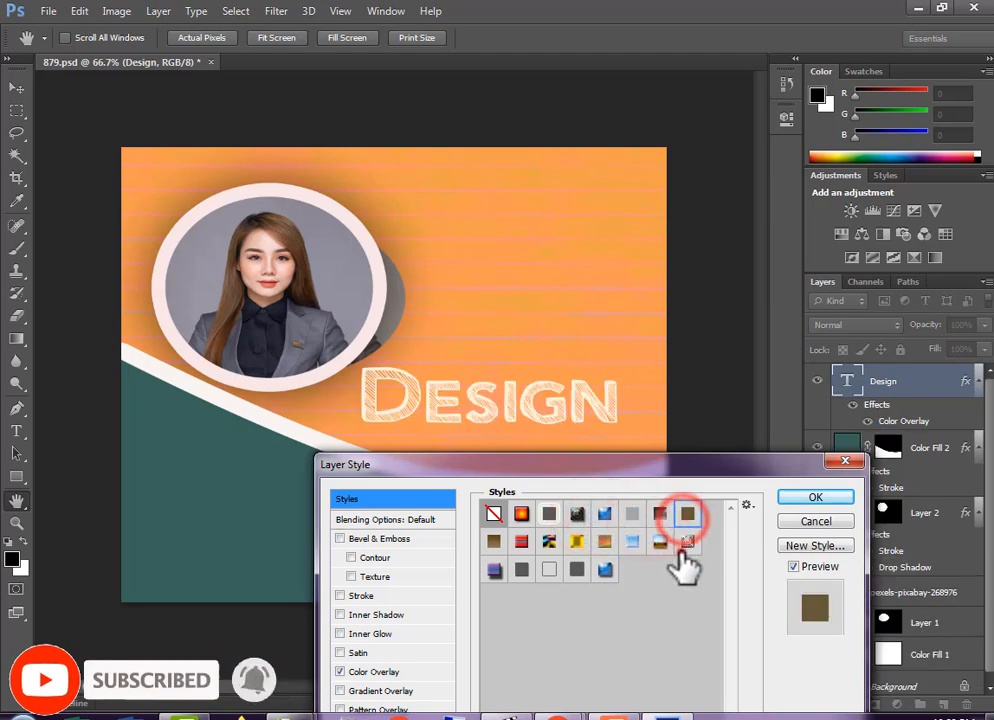
{"action": "left_click", "coordinate": [688, 541]}
{"action": "left_click", "coordinate": [632, 541]}
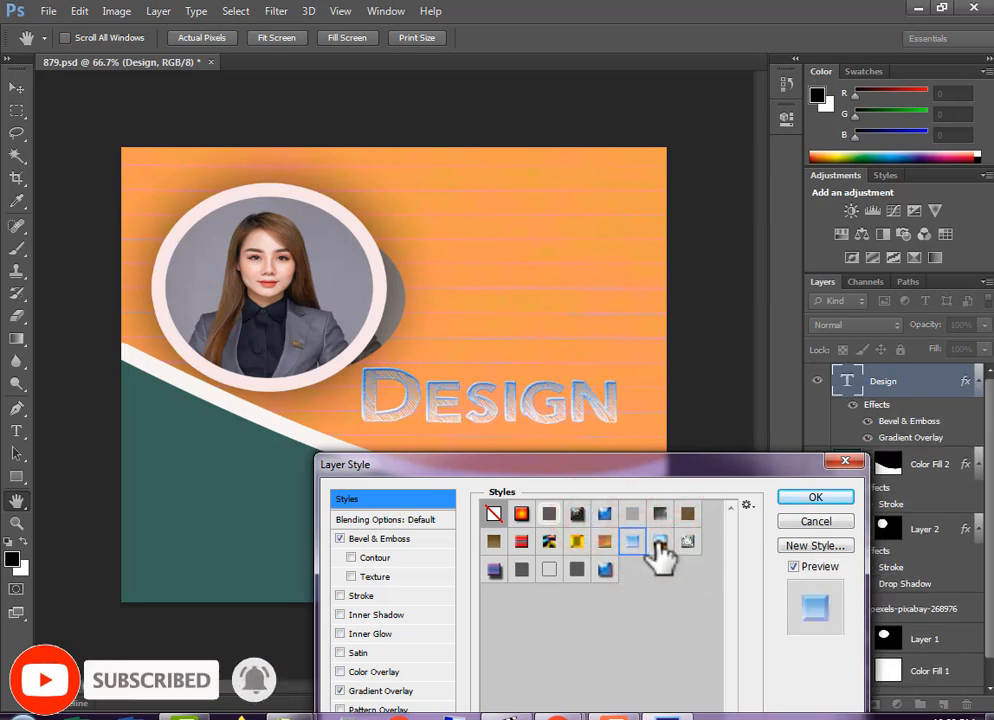
{"action": "left_click", "coordinate": [660, 543]}
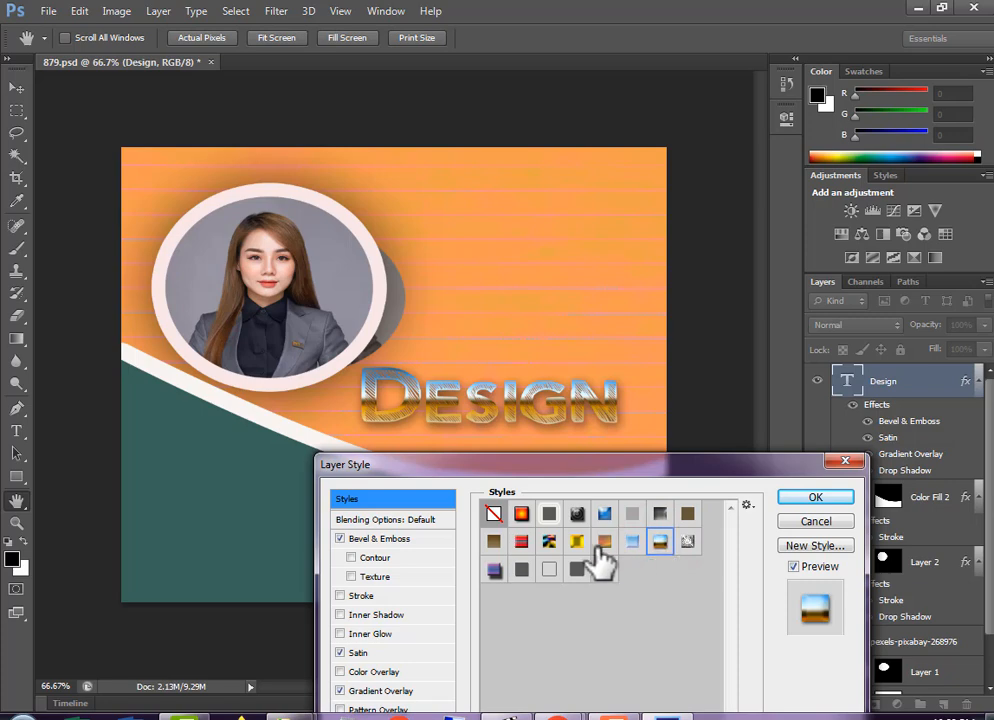
{"action": "left_click", "coordinate": [605, 545]}
{"action": "left_click", "coordinate": [497, 567]}
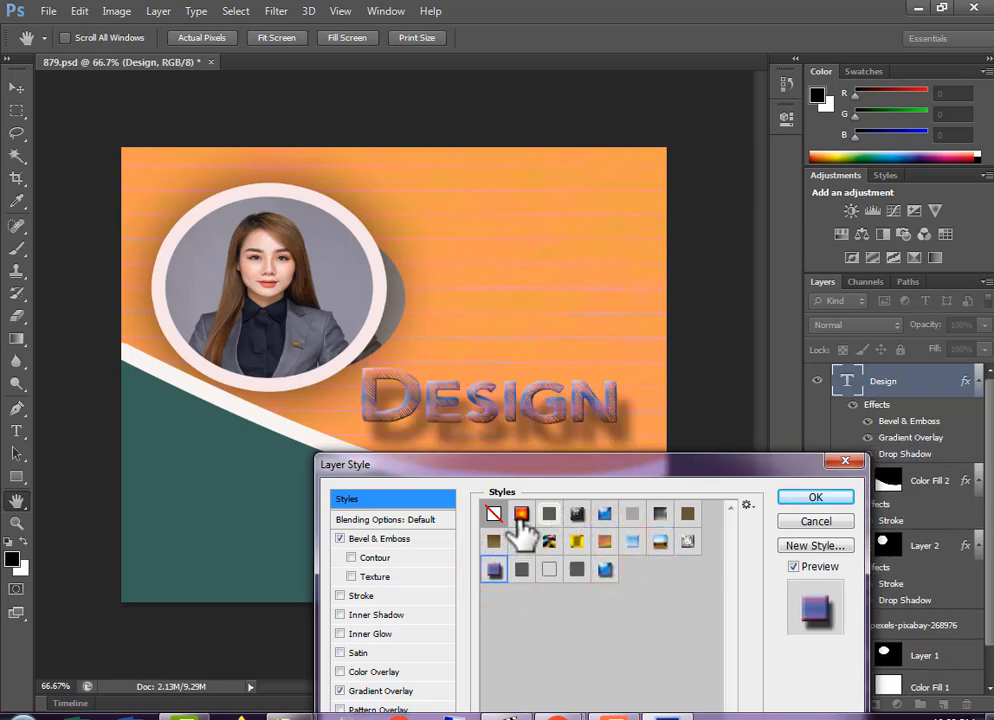
{"action": "left_click", "coordinate": [522, 513]}
{"action": "left_click", "coordinate": [549, 513]}
{"action": "left_click", "coordinate": [577, 513]}
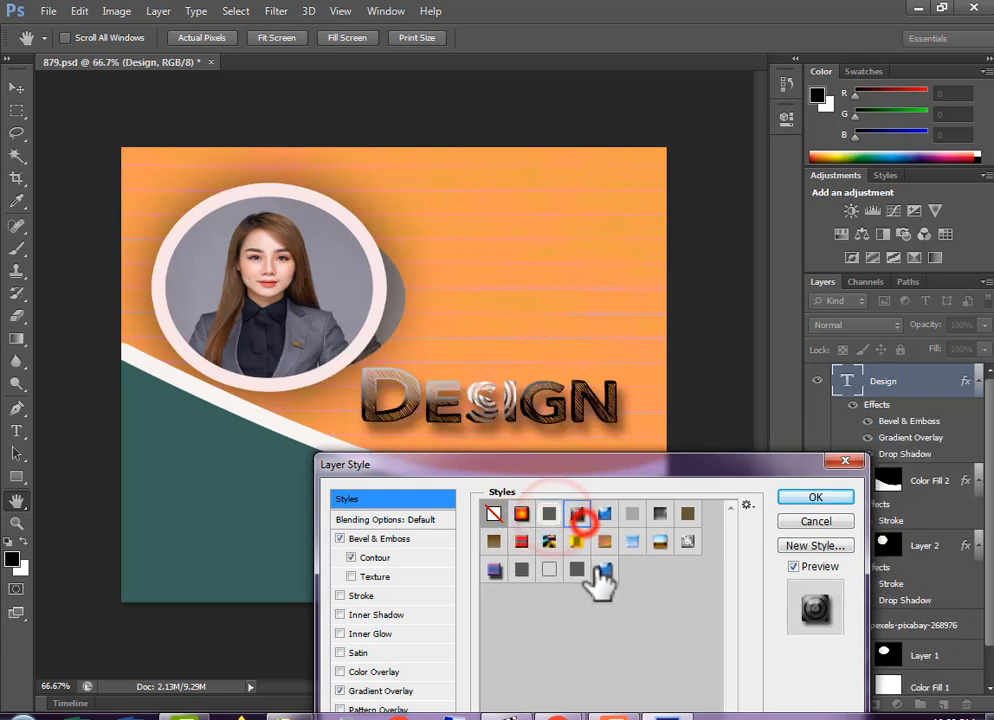
{"action": "left_click", "coordinate": [602, 569]}
Apply the blue-purple preset style with Bevel & Emboss, Gradient Overlay and Drop Shadow to the Design text
{"action": "left_click", "coordinate": [494, 569]}
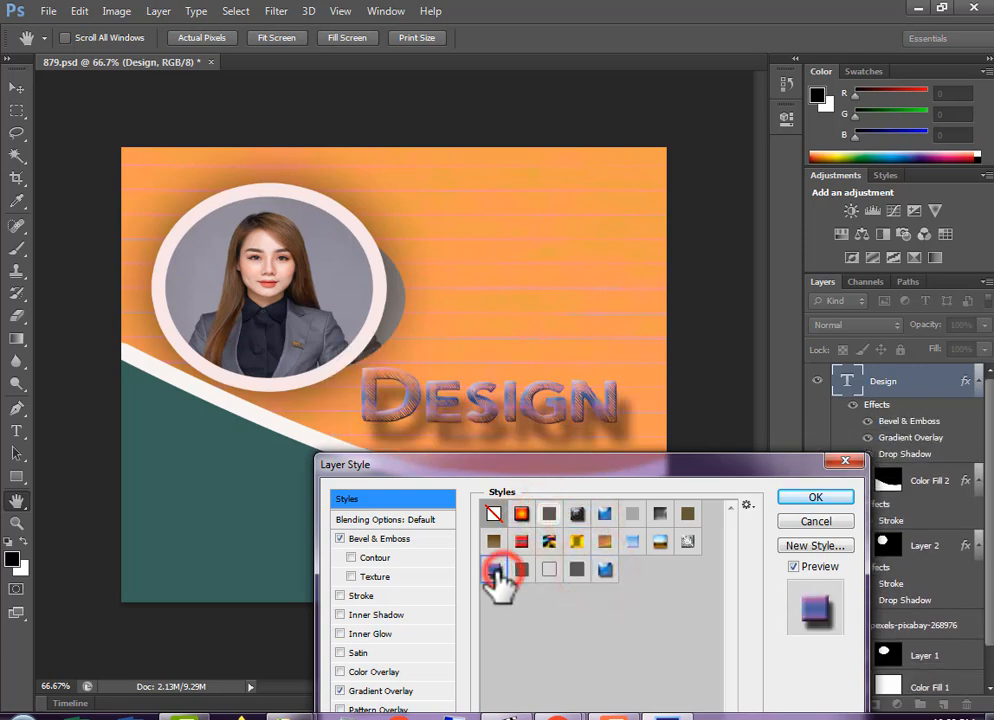
{"action": "left_click_drag", "start_coordinate": [617, 466], "coordinate": [739, 300]}
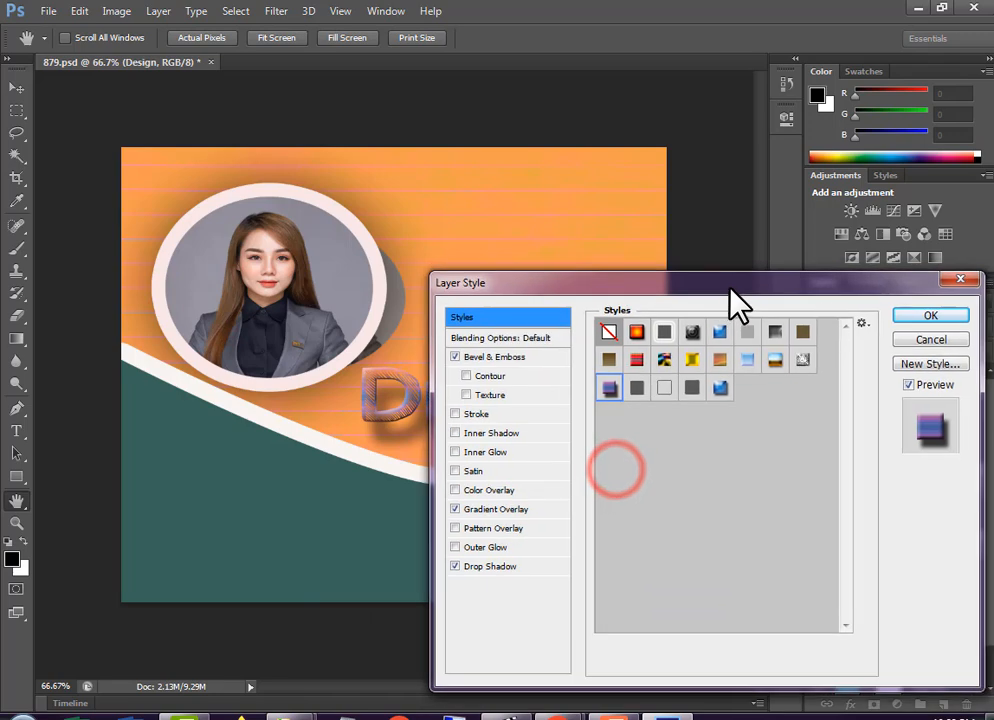
{"action": "left_click", "coordinate": [908, 325]}
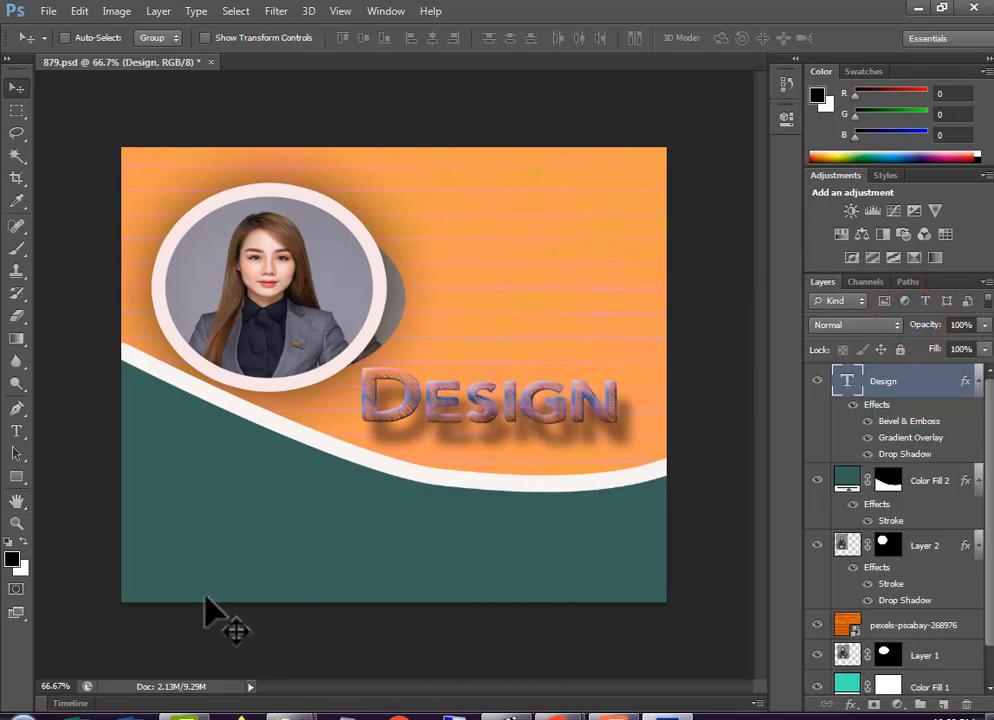
Place the grass image pexels-pixmike-413195 above Color Fill 2, scaled to 7.62% width and 6.94% height, covering the curved lower section
{"action": "right_click", "coordinate": [263, 522]}
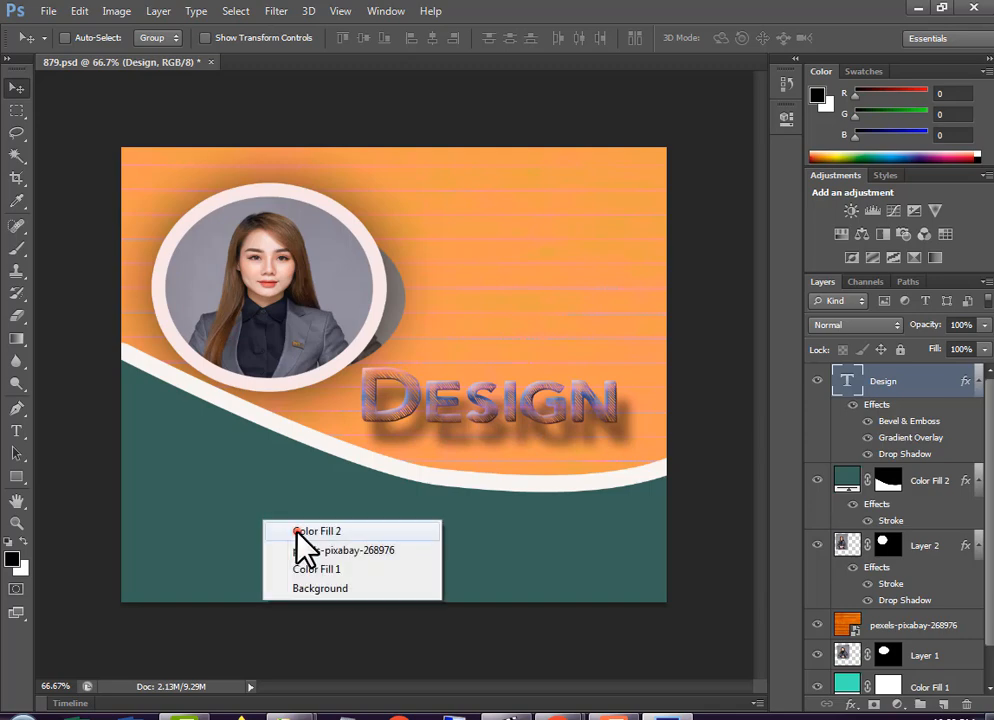
{"action": "left_click", "coordinate": [295, 531]}
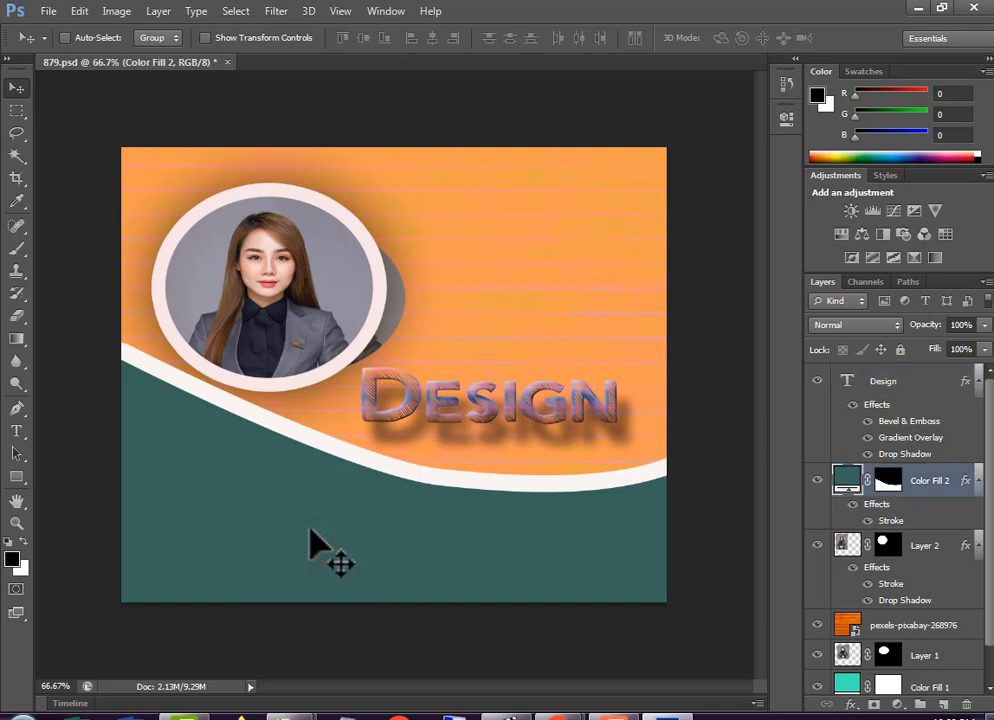
{"action": "left_click", "coordinate": [918, 9]}
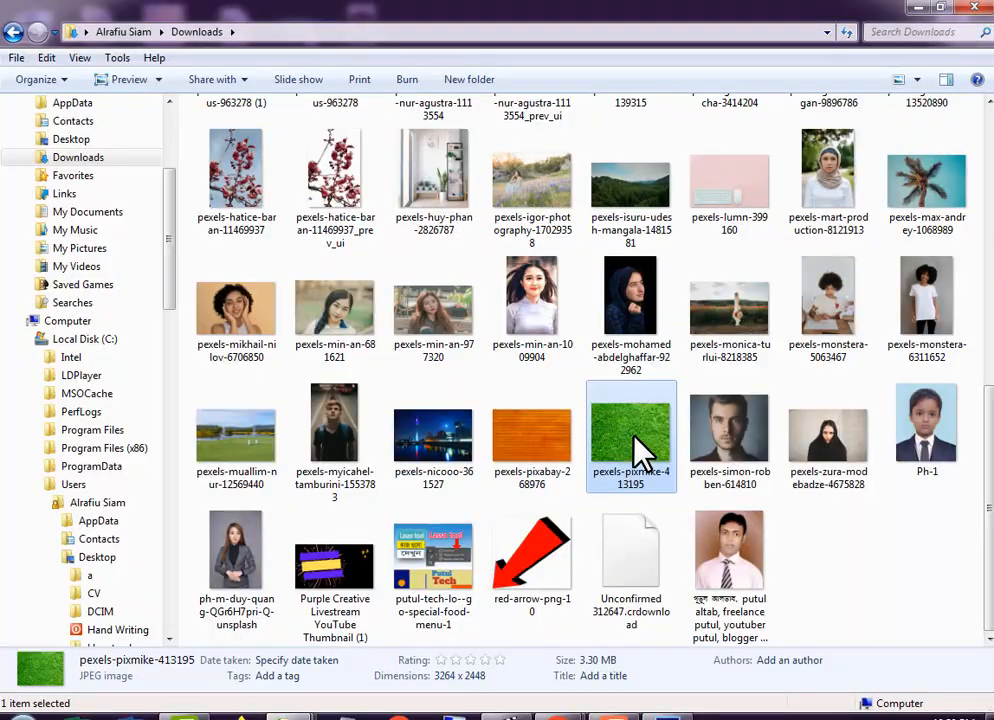
{"action": "left_click_drag", "start_coordinate": [630, 440], "coordinate": [457, 579]}
{"action": "left_click_drag", "start_coordinate": [647, 643], "coordinate": [706, 643]}
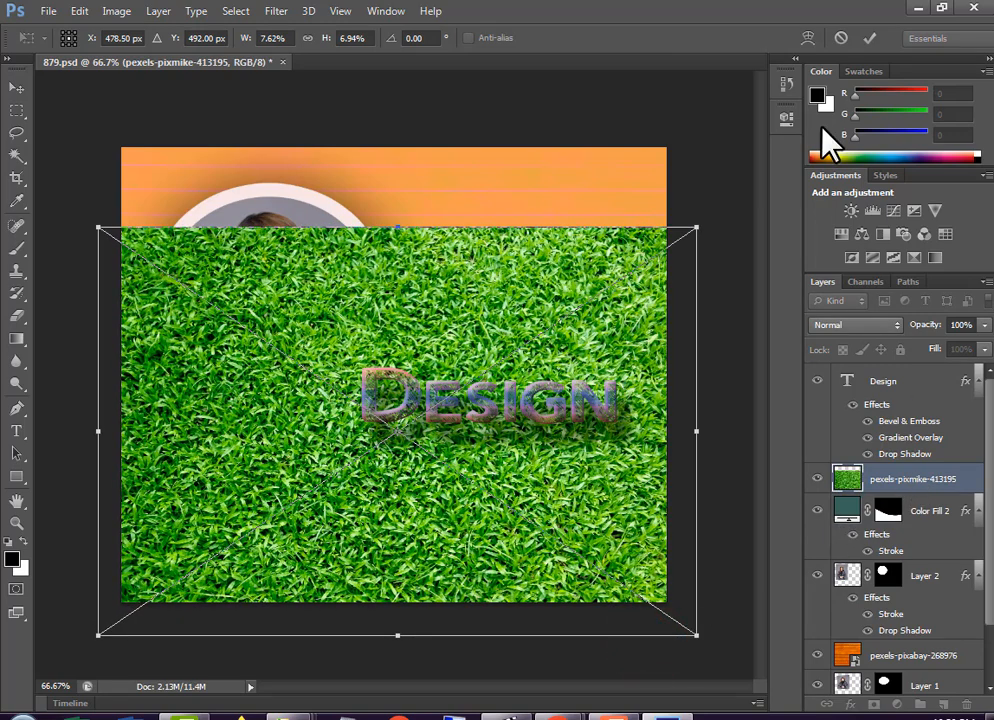
{"action": "left_click", "coordinate": [868, 39]}
Clip the grass layer to the Color Fill 2 shape with a clipping mask and shift the grass slightly downward
{"action": "right_click", "coordinate": [893, 488]}
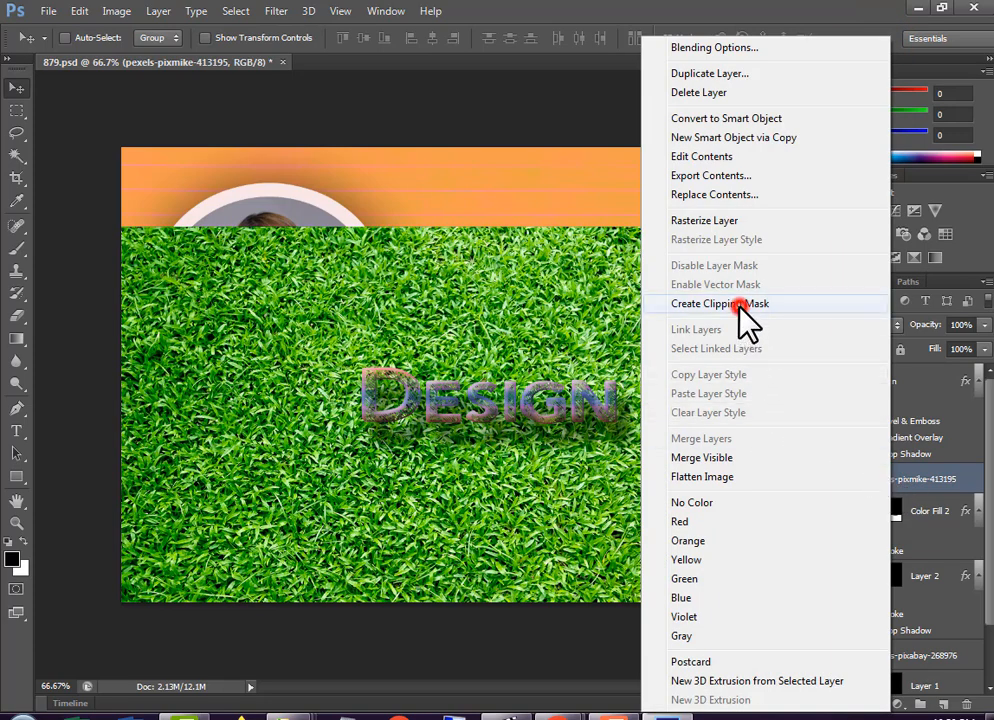
{"action": "left_click", "coordinate": [738, 305]}
{"action": "left_click_drag", "start_coordinate": [340, 585], "coordinate": [340, 589]}
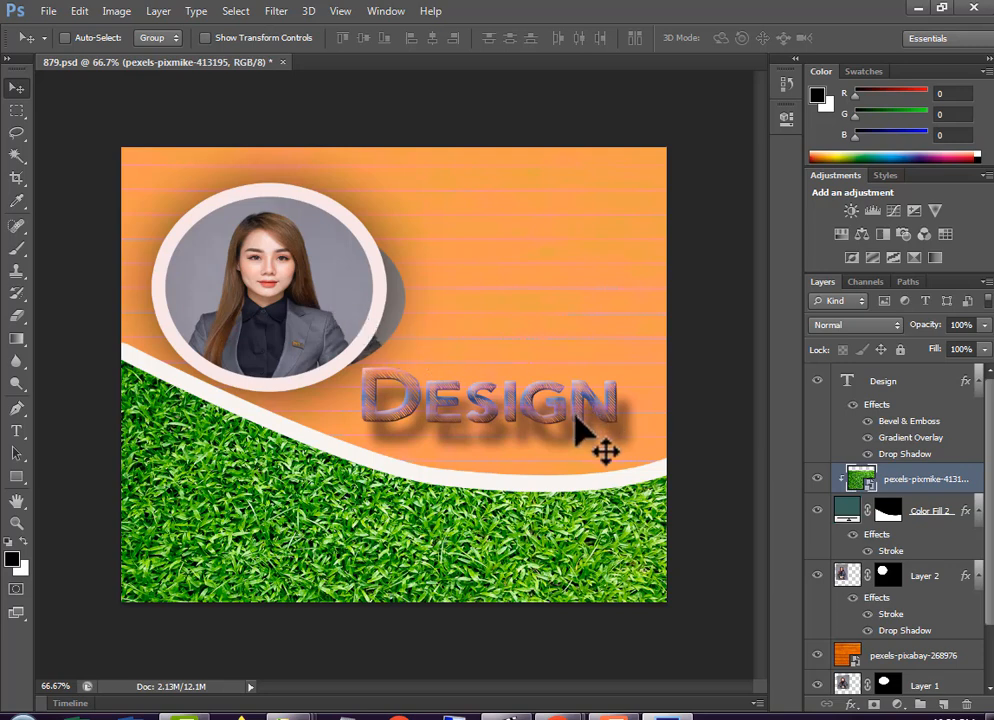
Replace the Design text's layer style with a whitish style that uses Bevel & Emboss and Satin
{"action": "right_click", "coordinate": [543, 419]}
{"action": "left_click", "coordinate": [588, 429]}
{"action": "left_click", "coordinate": [851, 704]}
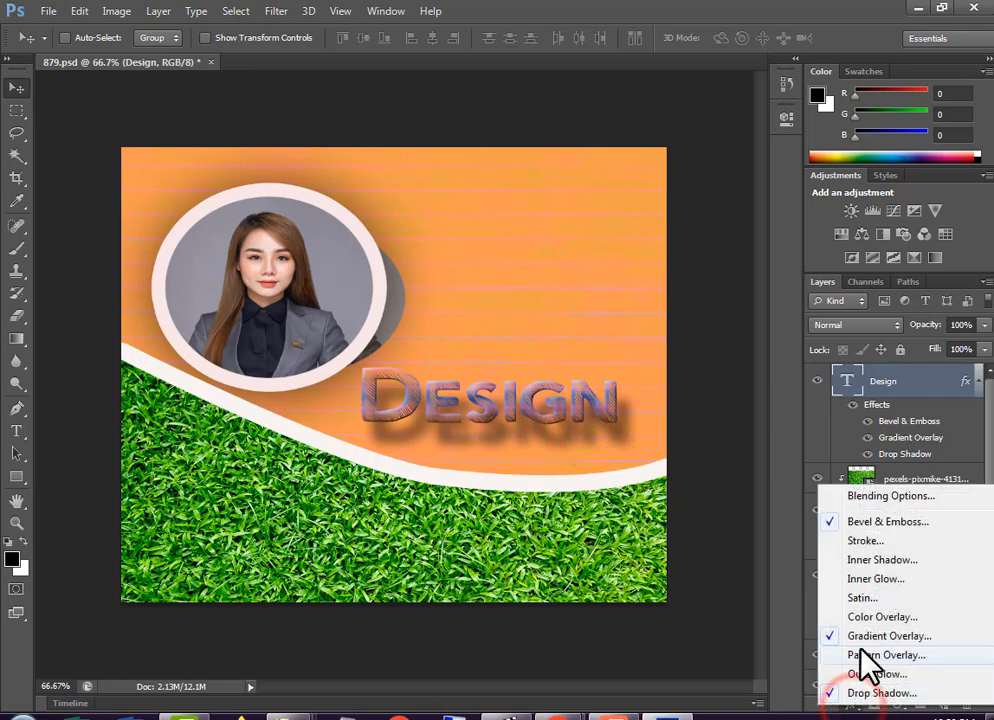
{"action": "left_click", "coordinate": [861, 498]}
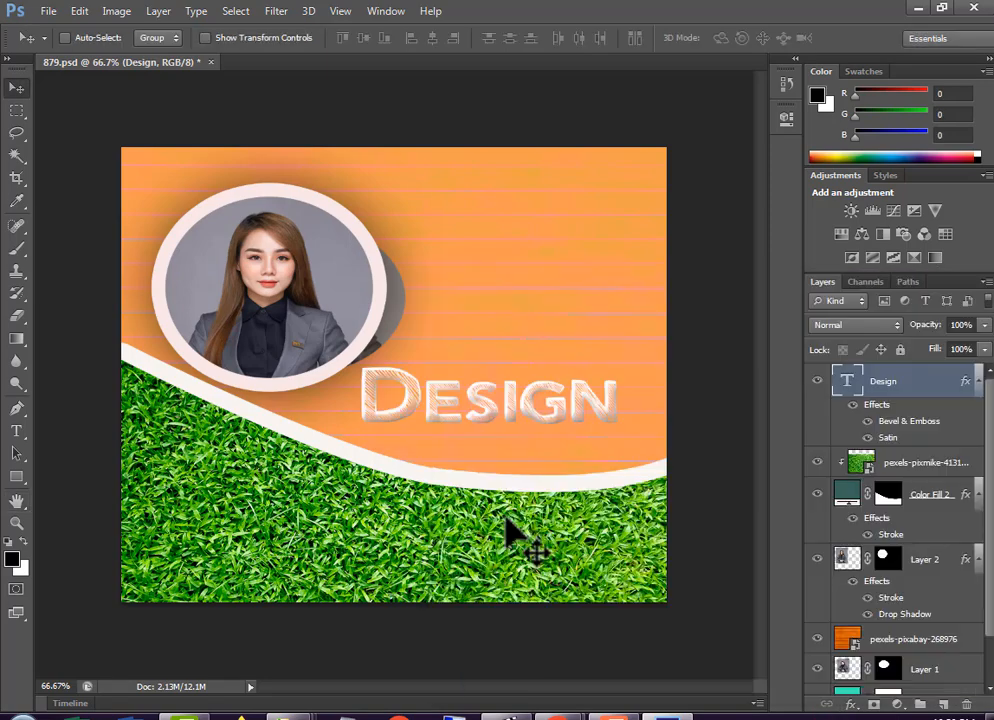